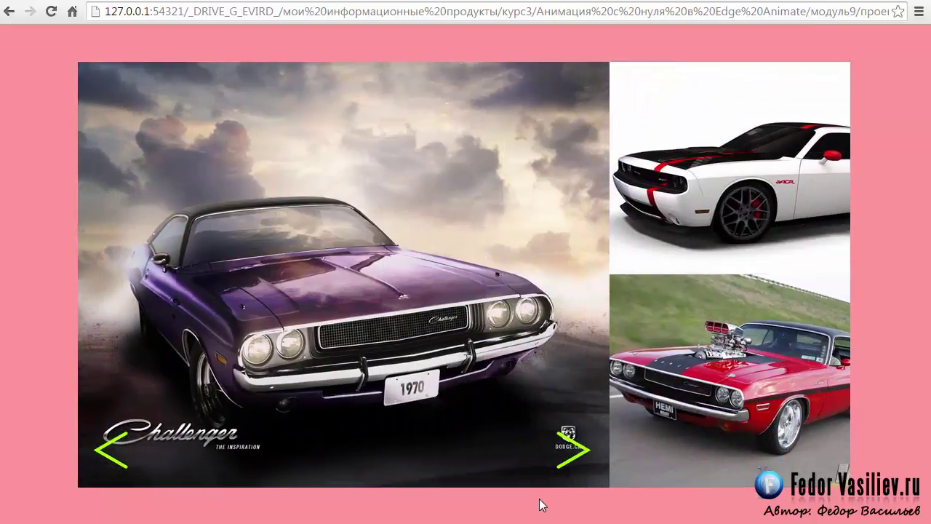
# - Preview the finished car slider in the browser, switching back and forth between the BMW and Challenger slides
pyautogui.click(574, 456)
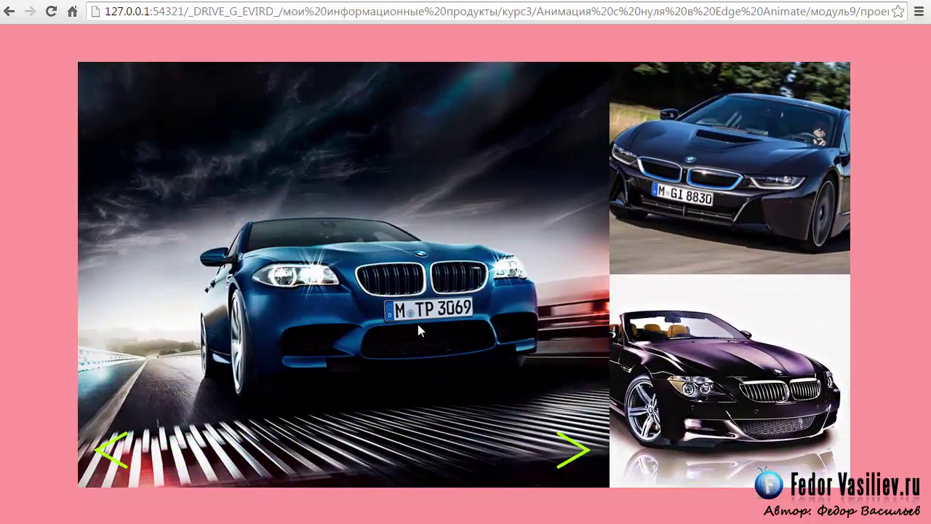
pyautogui.click(576, 453)
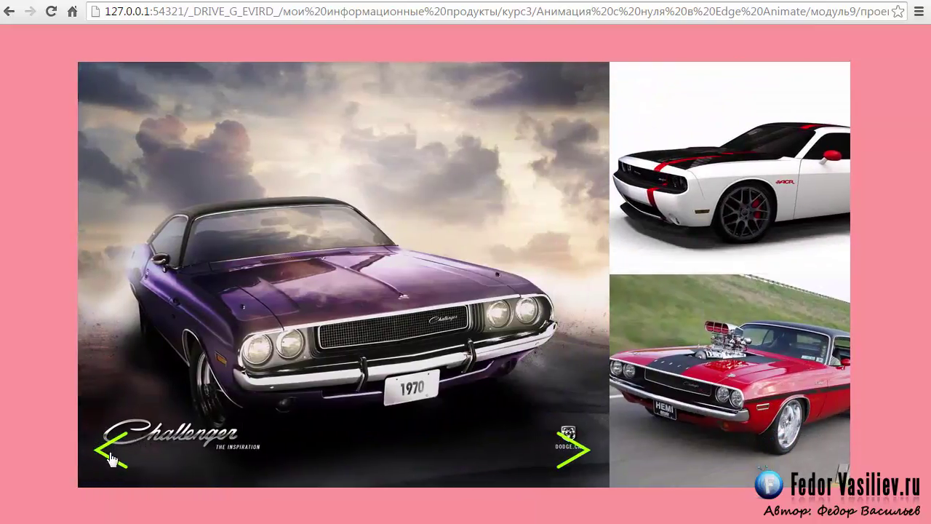
pyautogui.click(99, 447)
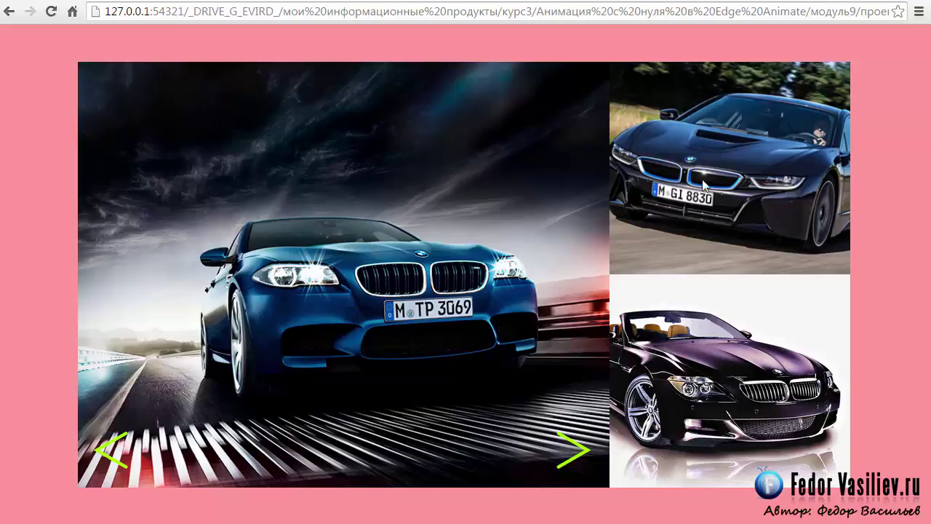
pyautogui.click(573, 451)
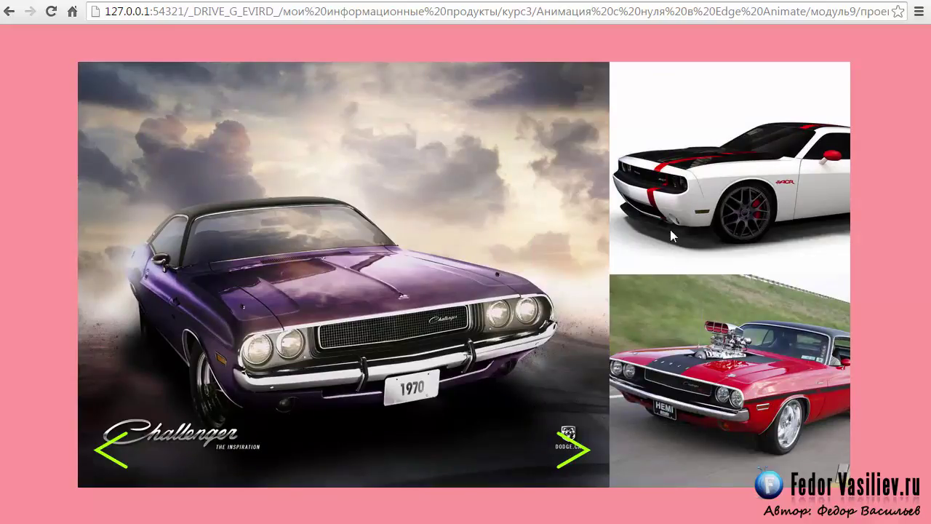
pyautogui.click(109, 455)
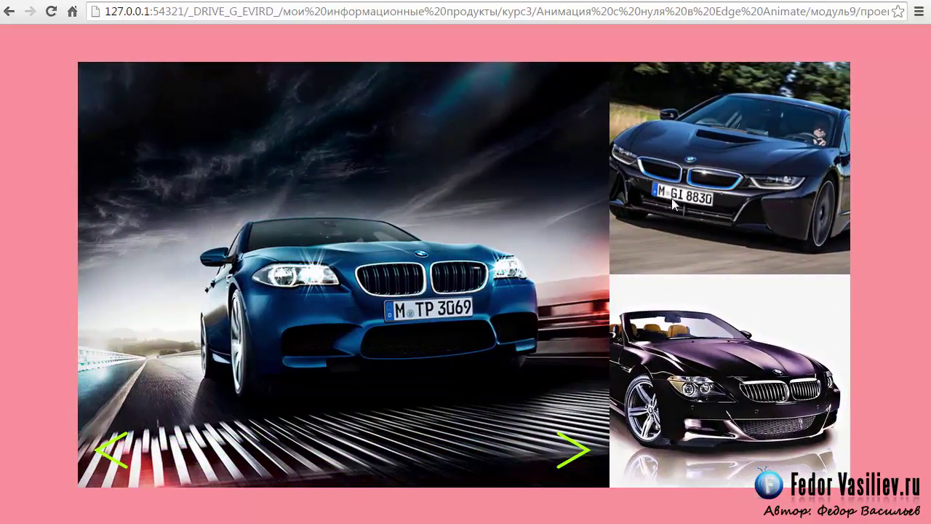
pyautogui.click(573, 459)
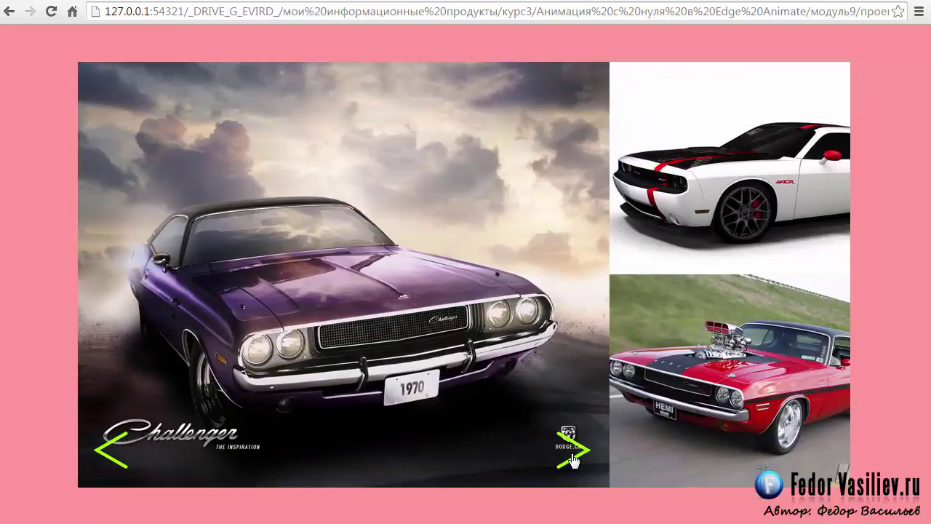
pyautogui.click(111, 452)
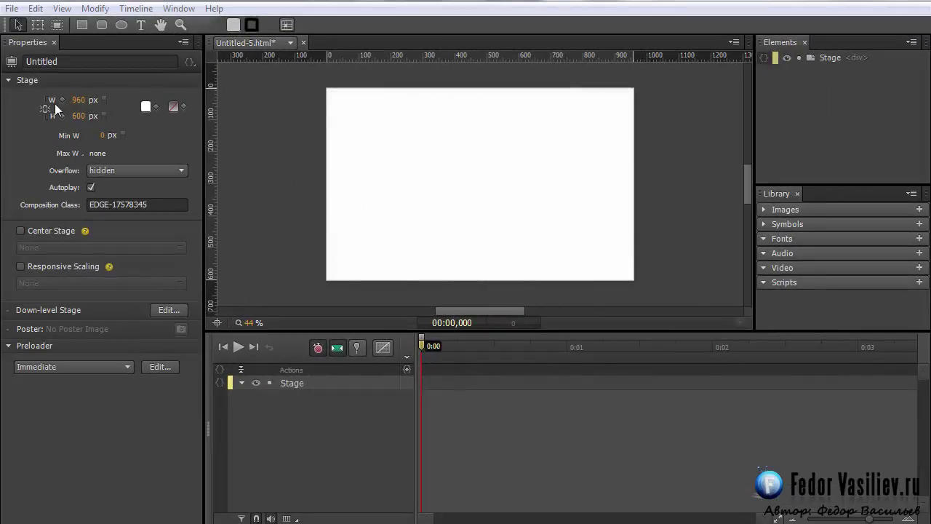
# - Set the stage width and height to 100 % and its background colour to light pink, rgba(255,207,207,1.00)
pyautogui.click(102, 103)
pyautogui.click(106, 118)
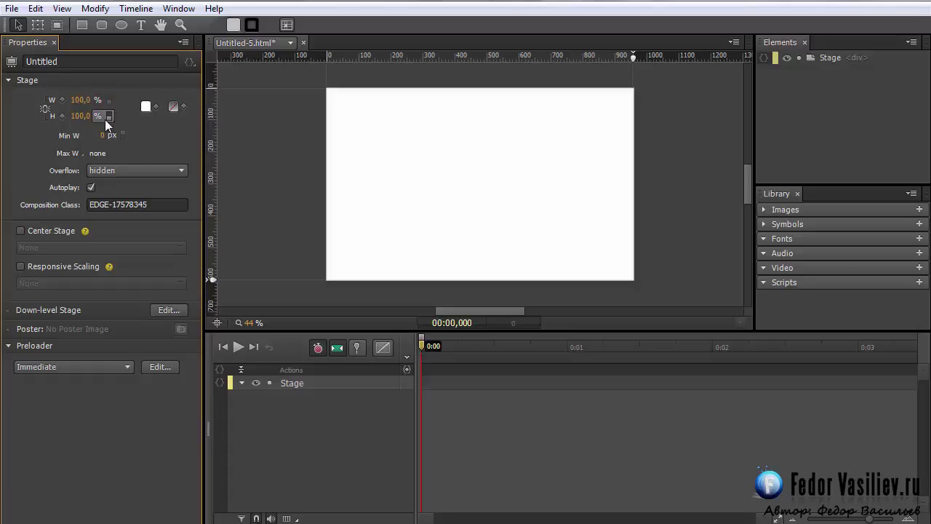
pyautogui.click(146, 107)
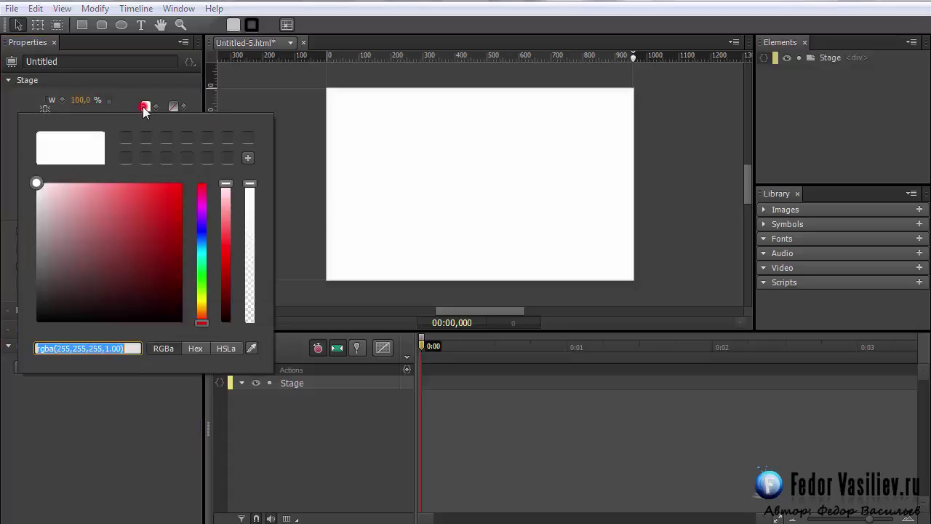
pyautogui.moveTo(98, 189); pyautogui.dragTo(63, 182)
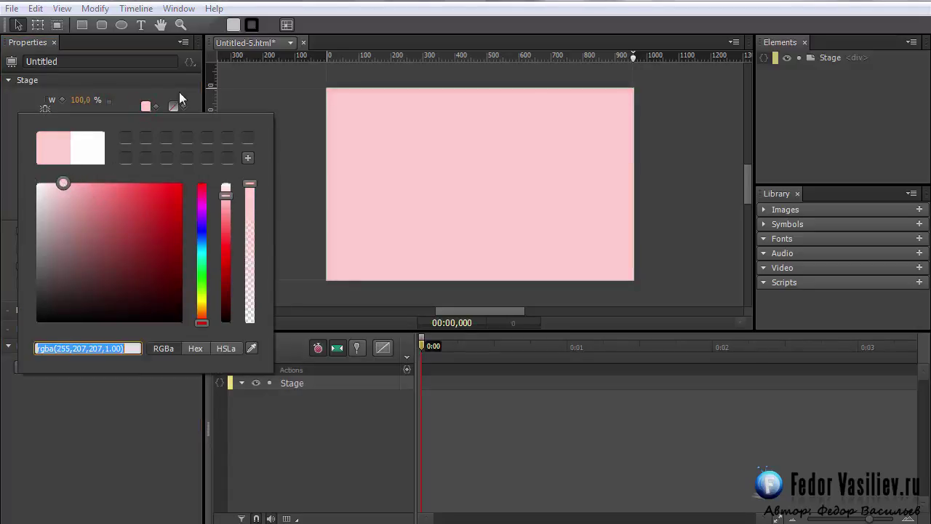
pyautogui.click(289, 102)
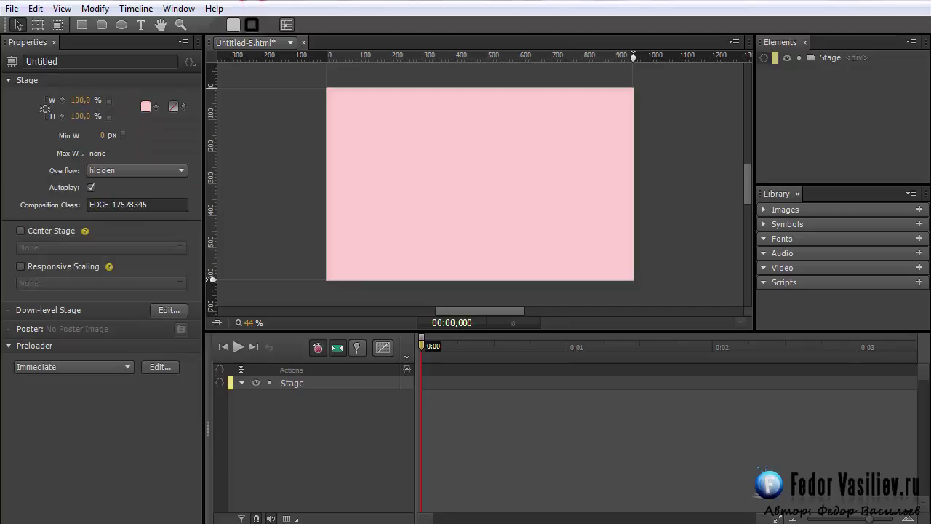
# - Add edgehero_1.0_min.js and jquery-2.0.3.min.js from the js folder to the project scripts, placing jquery-2.0.3.min.js first
pyautogui.click(919, 282)
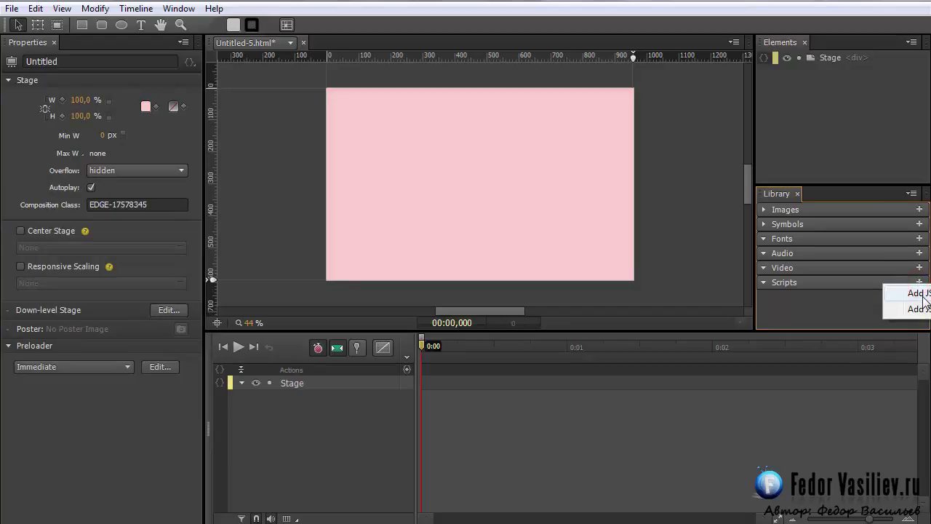
pyautogui.click(921, 294)
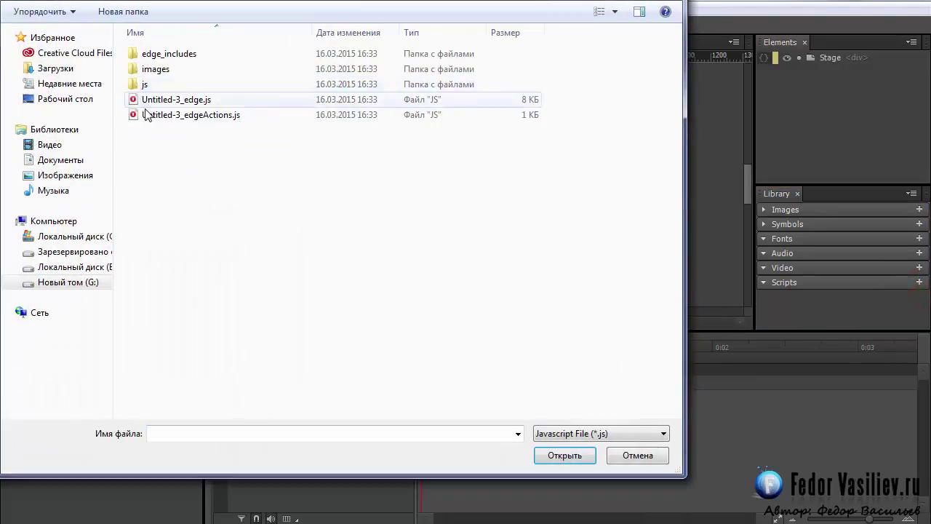
pyautogui.click(143, 84)
pyautogui.click(143, 84)
pyautogui.moveTo(126, 29); pyautogui.dragTo(194, 99)
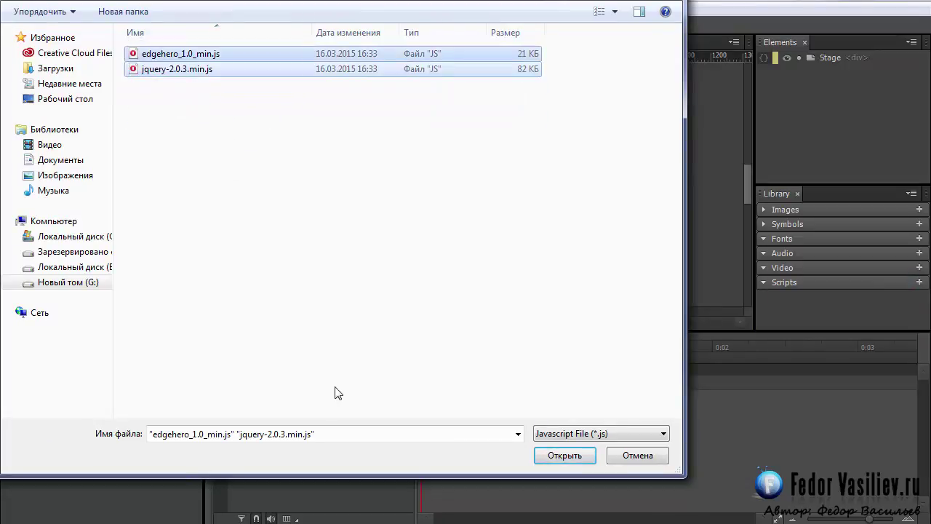
pyautogui.click(559, 454)
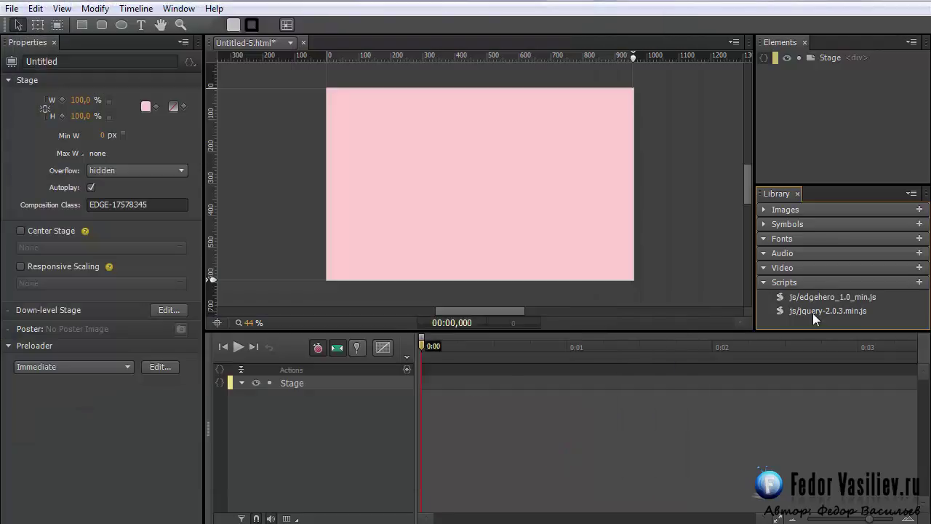
pyautogui.click(809, 298)
pyautogui.moveTo(807, 313); pyautogui.dragTo(810, 323)
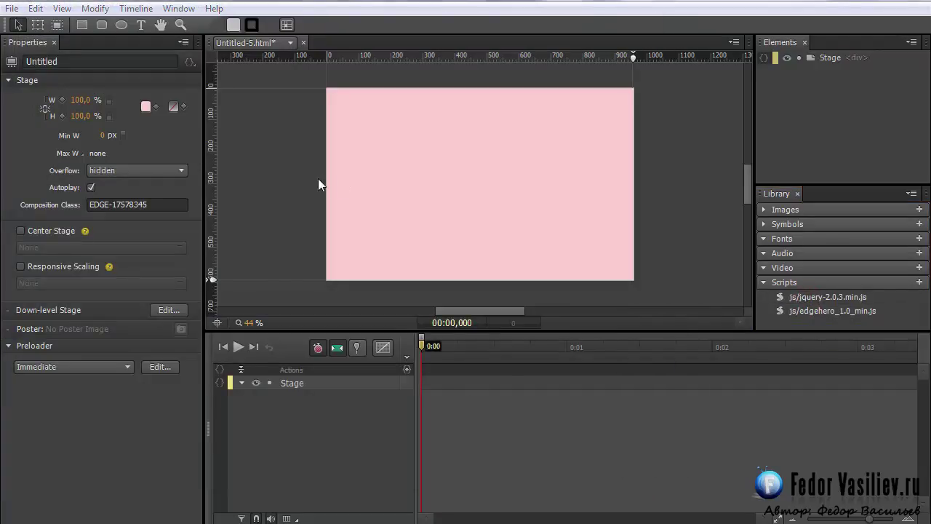
# - Draw a 960 × 600 px rectangle that covers the whole stage
pyautogui.moveTo(474, 313); pyautogui.dragTo(470, 313)
pyautogui.click(83, 25)
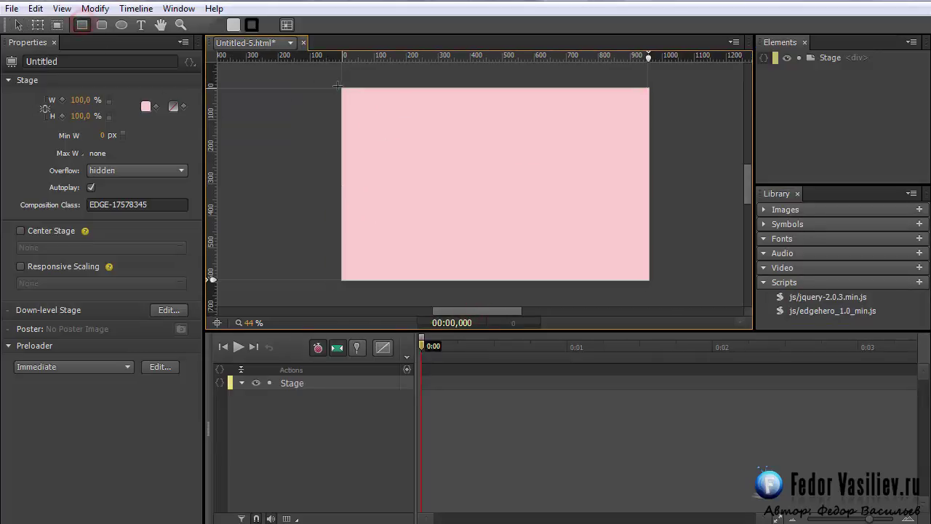
pyautogui.moveTo(342, 87); pyautogui.dragTo(648, 280)
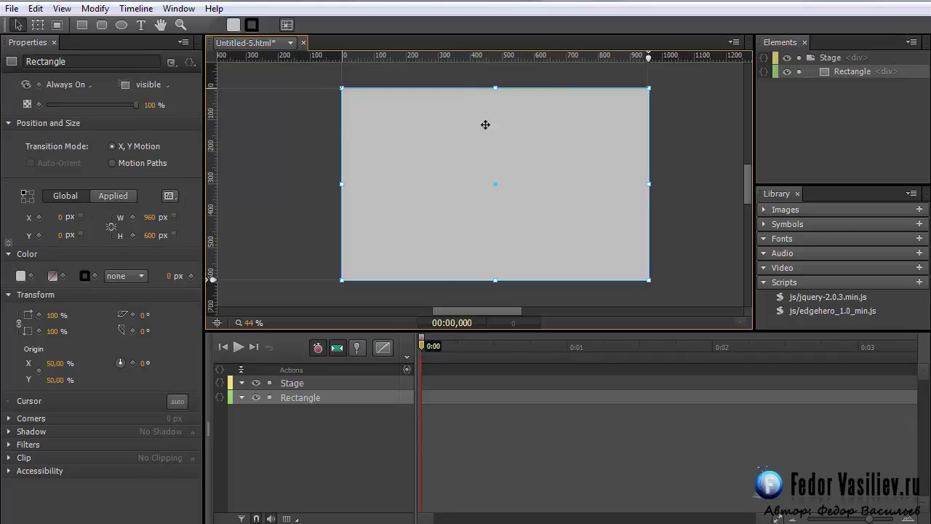
pyautogui.click(377, 144)
pyautogui.click(519, 140)
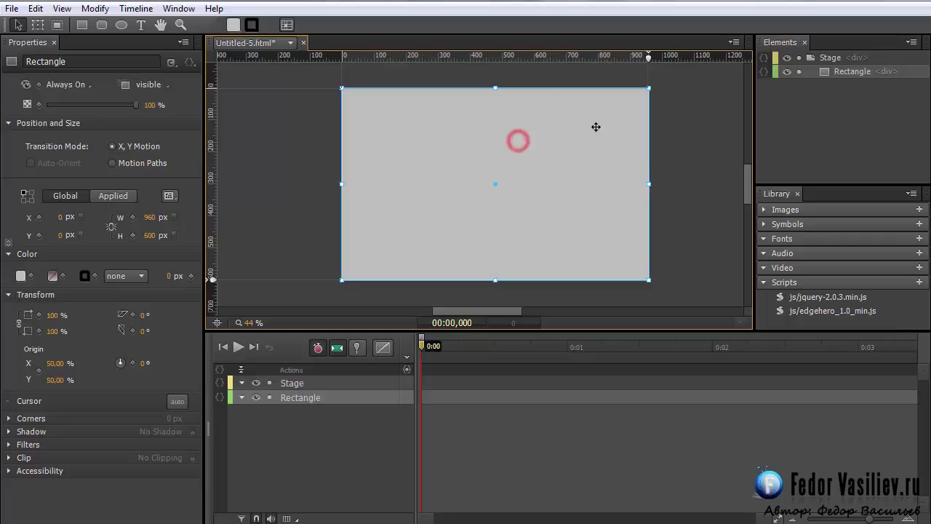
# - Assign the class name "center" to the stage-sized rectangle
pyautogui.click(173, 67)
pyautogui.rightClick(187, 79)
pyautogui.click(225, 142)
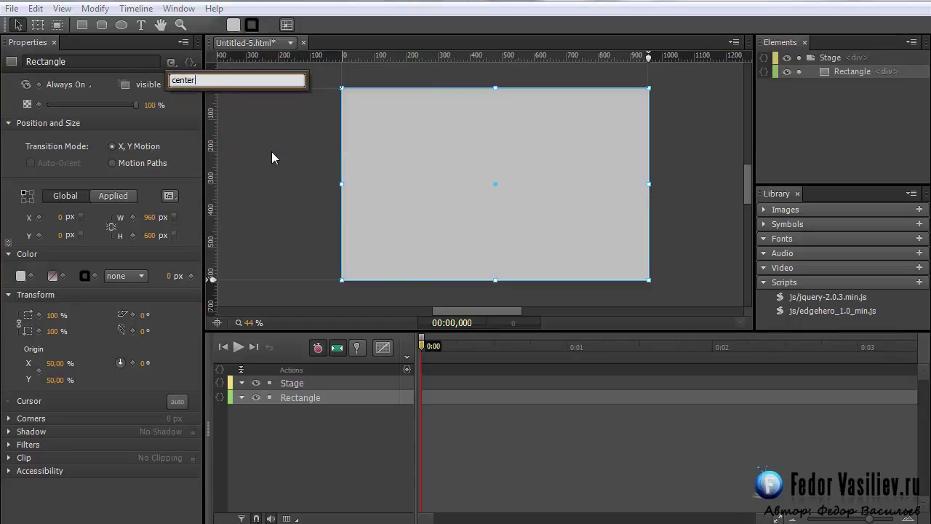
pyautogui.press('Return')
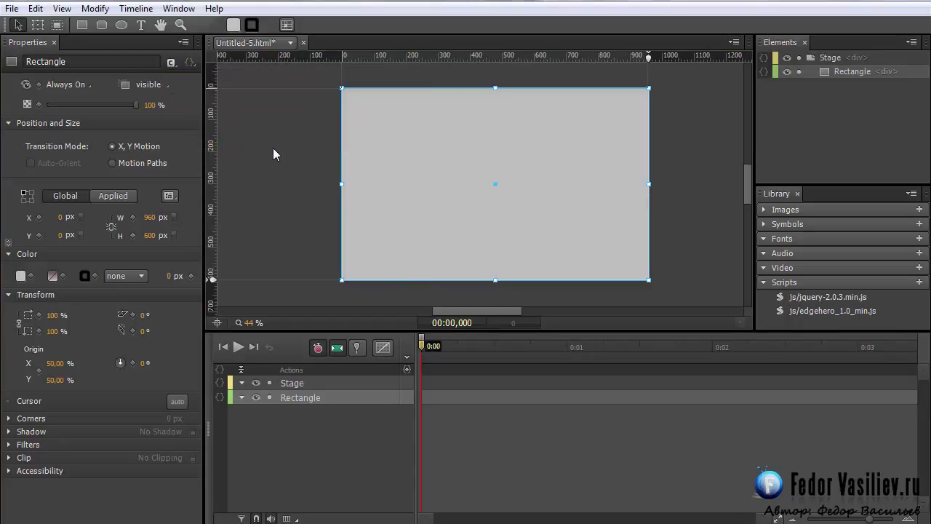
pyautogui.click(489, 141)
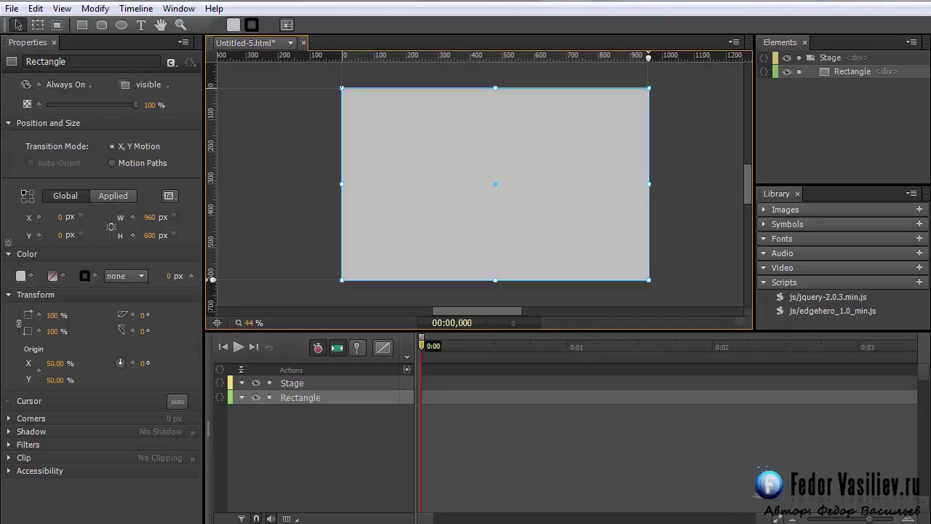
# - Draw a second 960 × 600 px rectangle over the first one and nest it inside the first rectangle
pyautogui.hotkey('ctrl', '=')
pyautogui.click(83, 25)
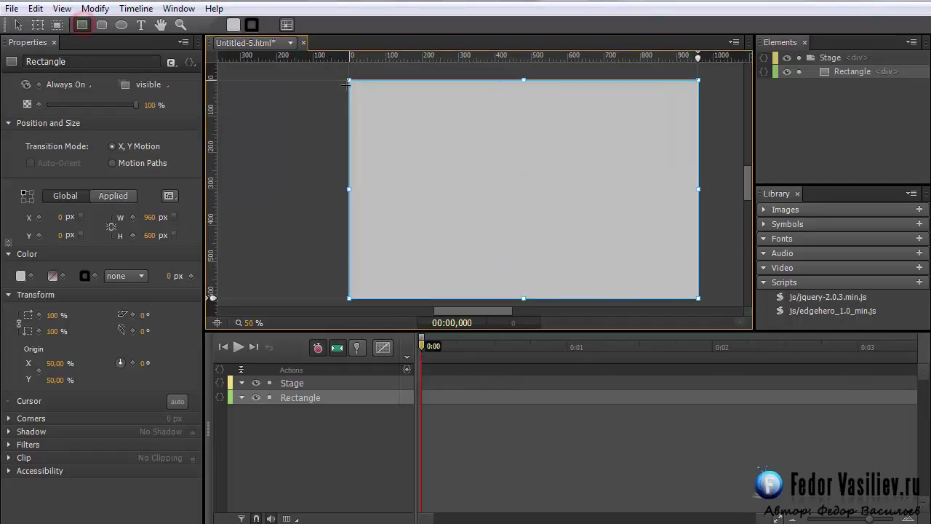
pyautogui.moveTo(349, 79); pyautogui.dragTo(697, 298)
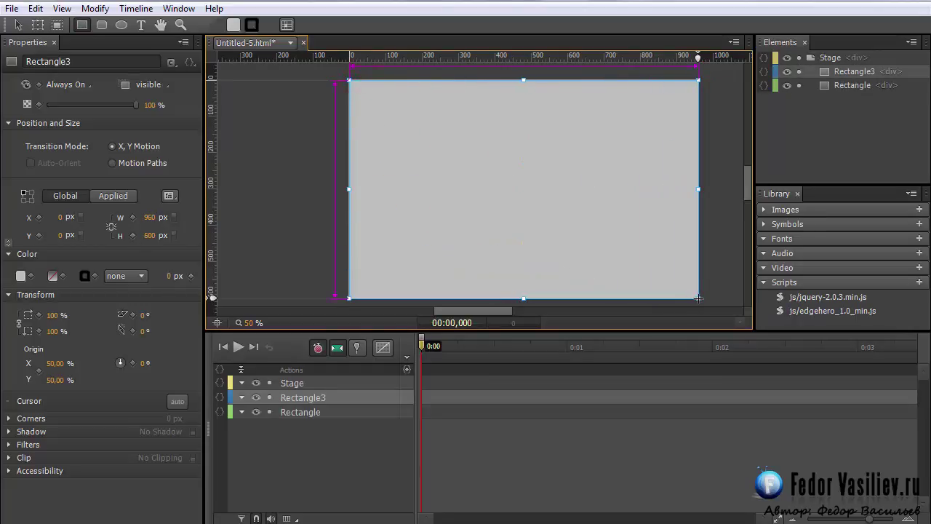
pyautogui.press('v')
pyautogui.click(825, 73)
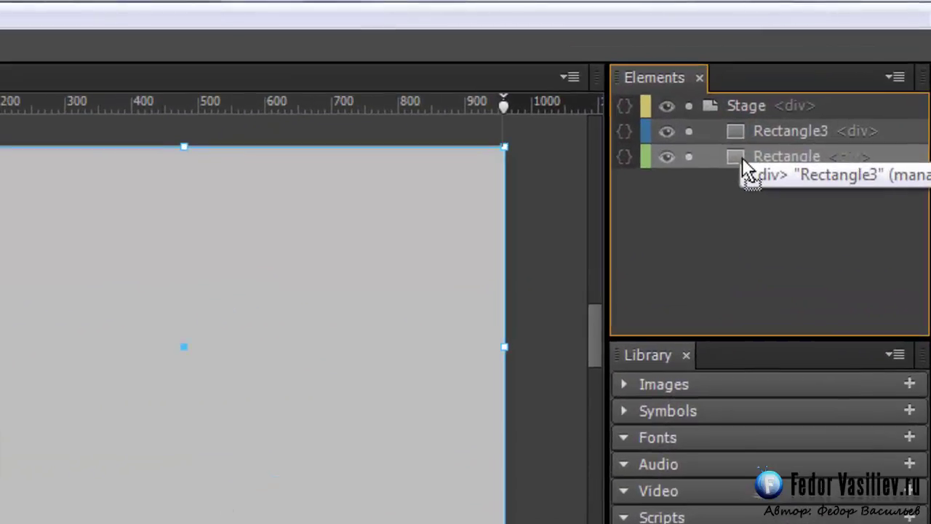
pyautogui.moveTo(742, 157); pyautogui.dragTo(741, 156)
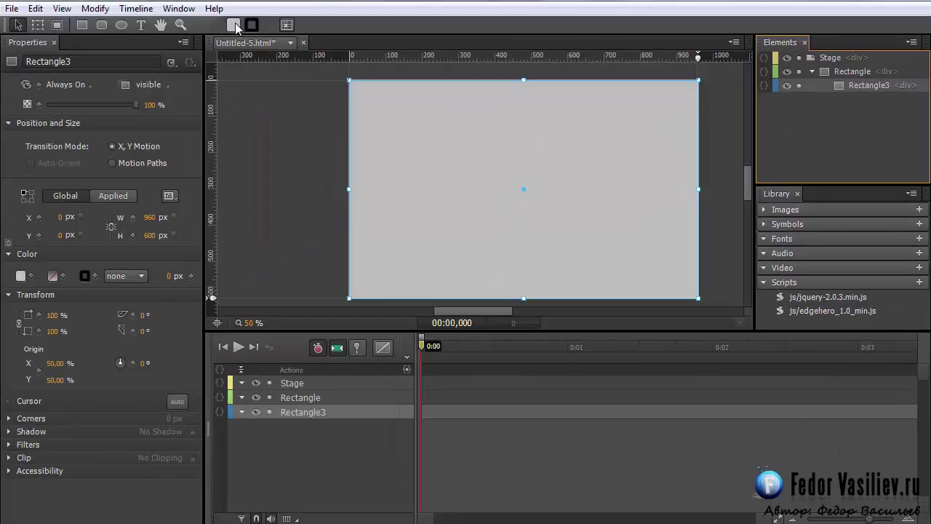
# - Fill the nested rectangle with pure red, rgba(255,0,0,1.00)
pyautogui.click(40, 31)
pyautogui.click(269, 102)
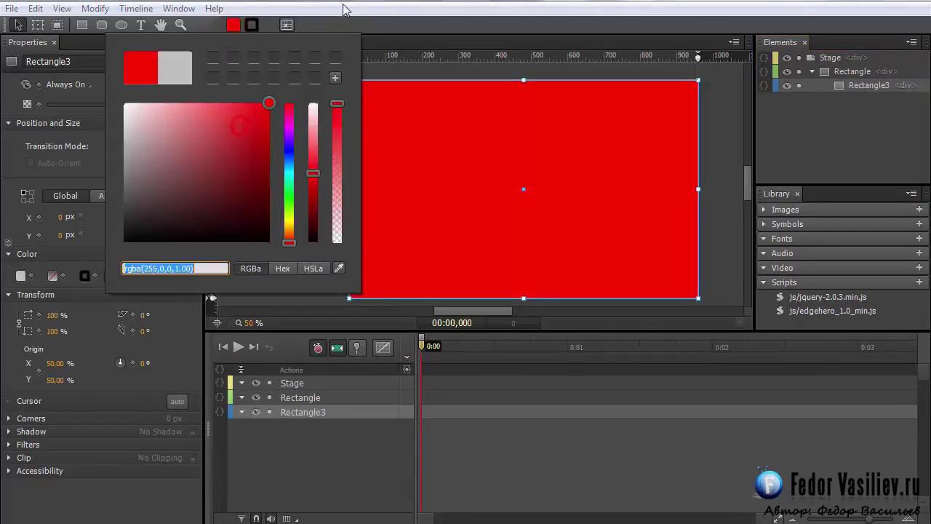
pyautogui.click(344, 13)
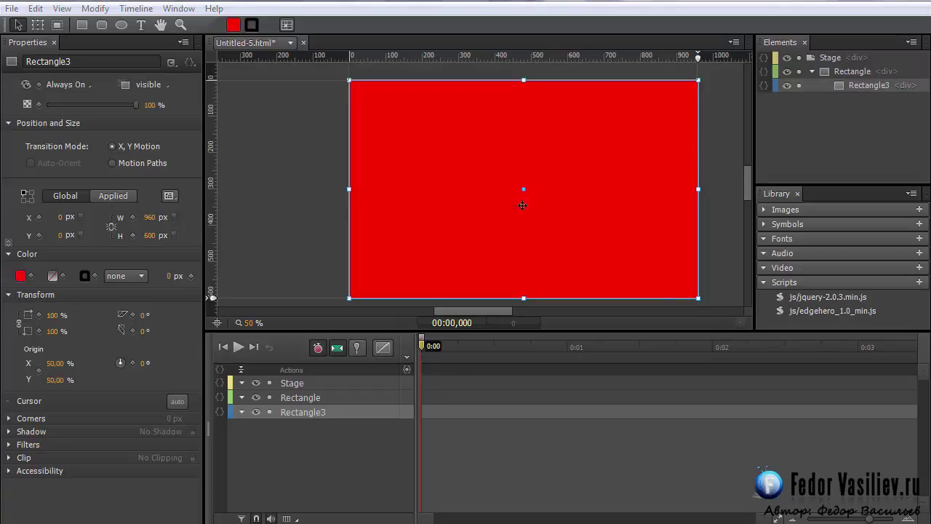
# - Set the red nested rectangle's width to 682 px
pyautogui.click(855, 85)
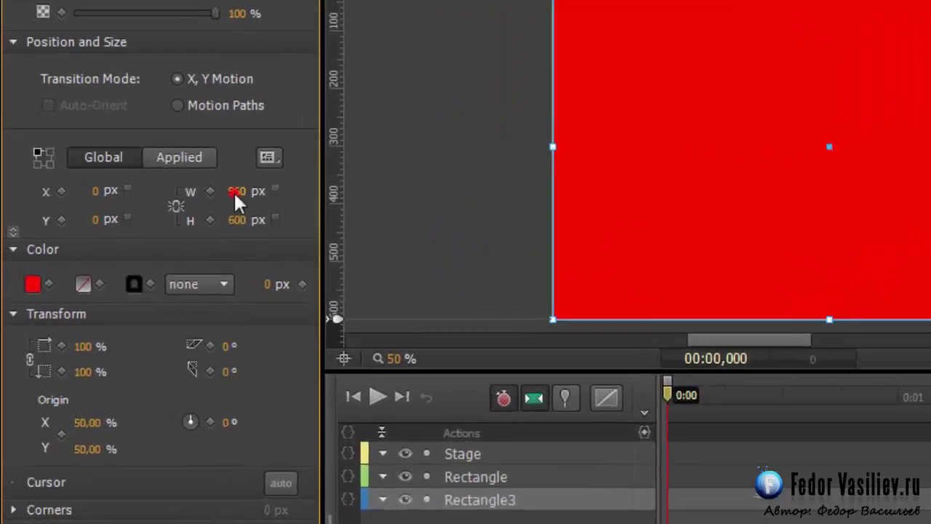
pyautogui.click(236, 191)
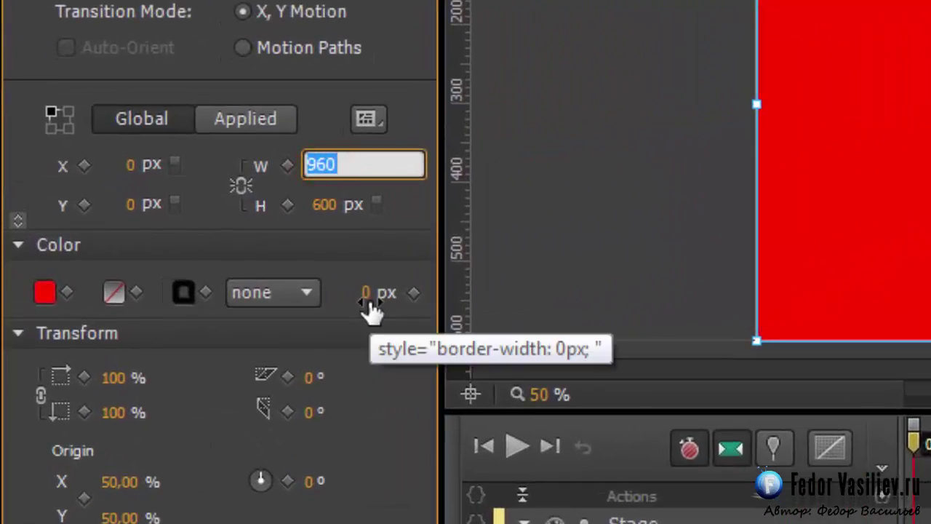
pyautogui.write('68')
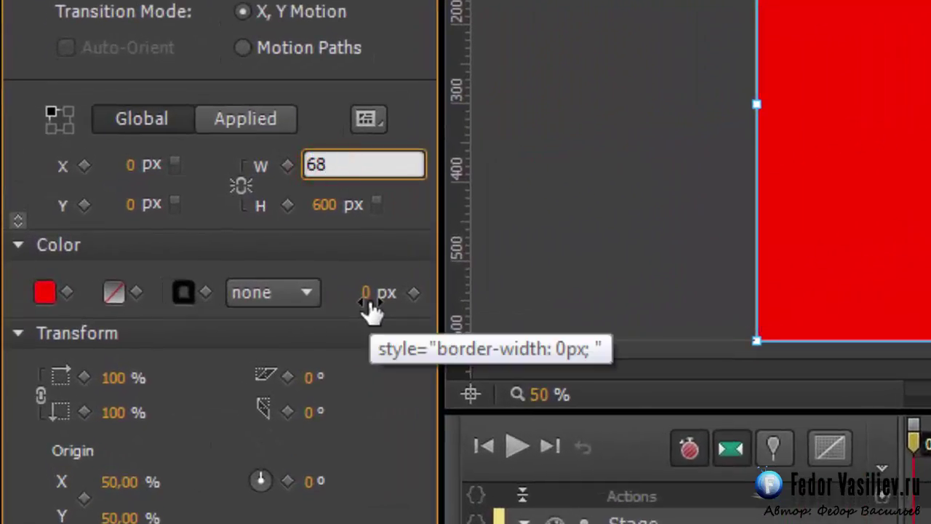
pyautogui.write('2')
pyautogui.press('Return')
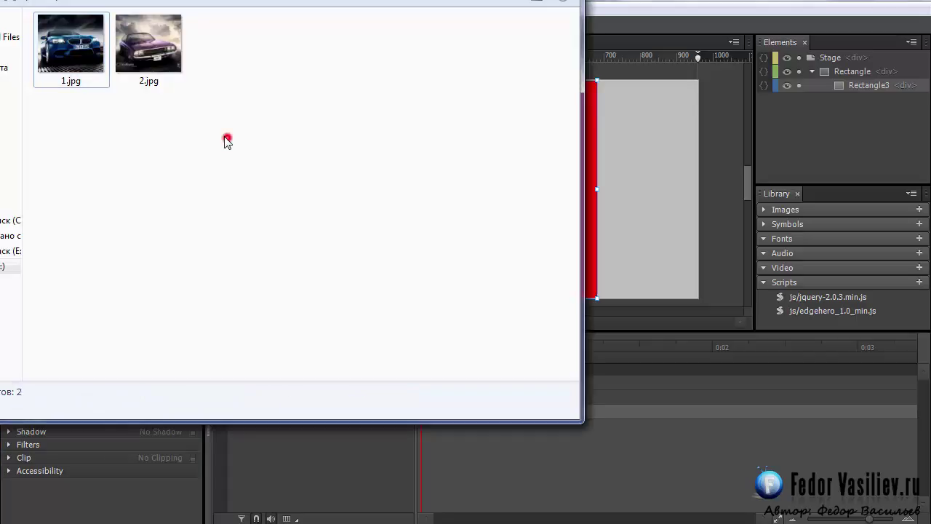
# - Import 1.jpg and 2.jpg from the image folder onto the stage and nest both images inside the red rectangle
pyautogui.moveTo(26, 8); pyautogui.dragTo(232, 123)
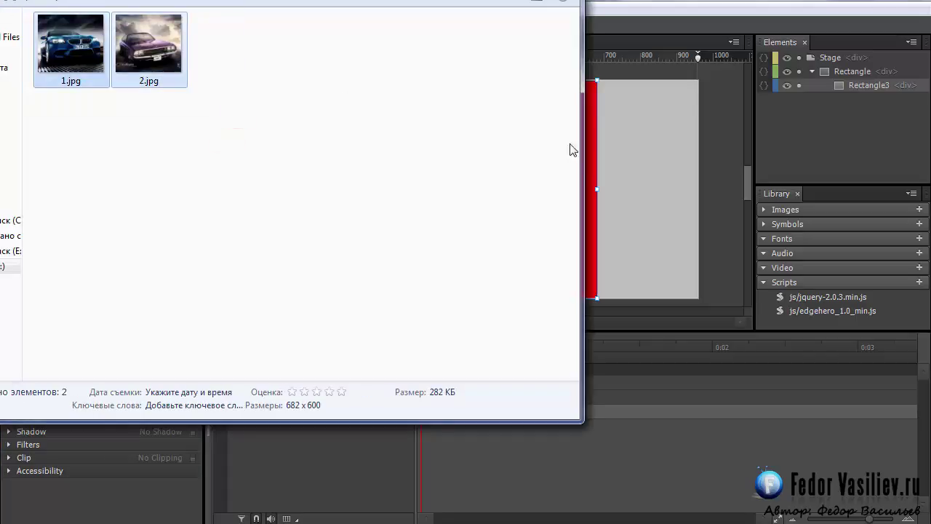
pyautogui.moveTo(581, 155); pyautogui.dragTo(294, 150)
pyautogui.moveTo(131, 90); pyautogui.dragTo(553, 166)
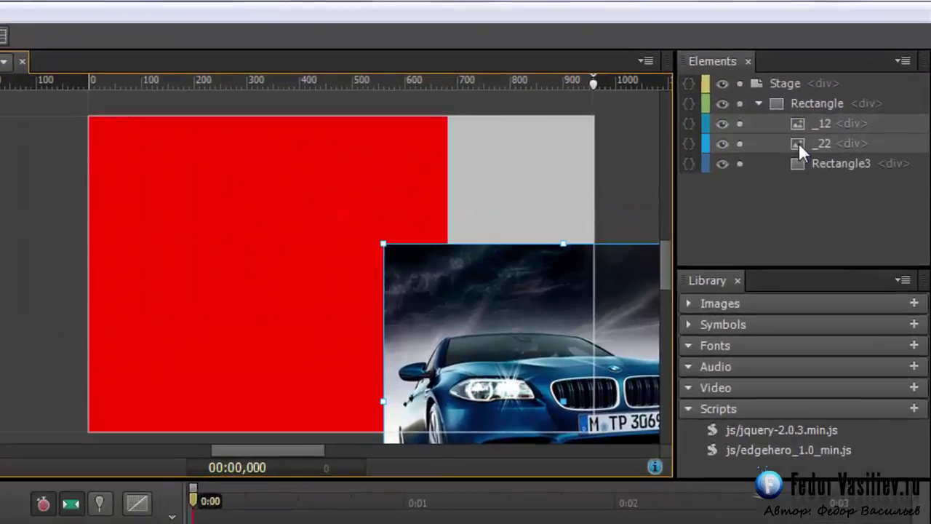
pyautogui.moveTo(839, 100); pyautogui.dragTo(840, 113)
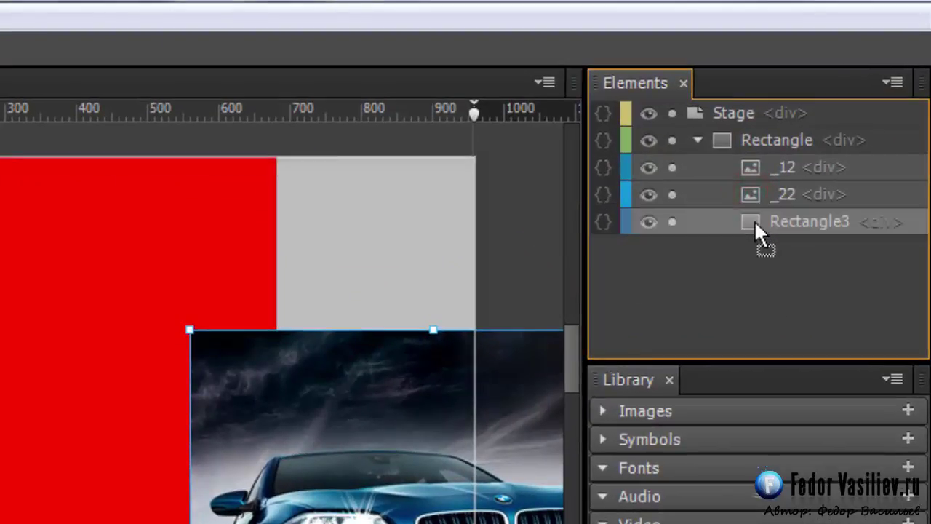
# - Finish nesting both images in Rectangle3 and move them together to cover the red rectangle exactly
pyautogui.moveTo(754, 220); pyautogui.dragTo(755, 220)
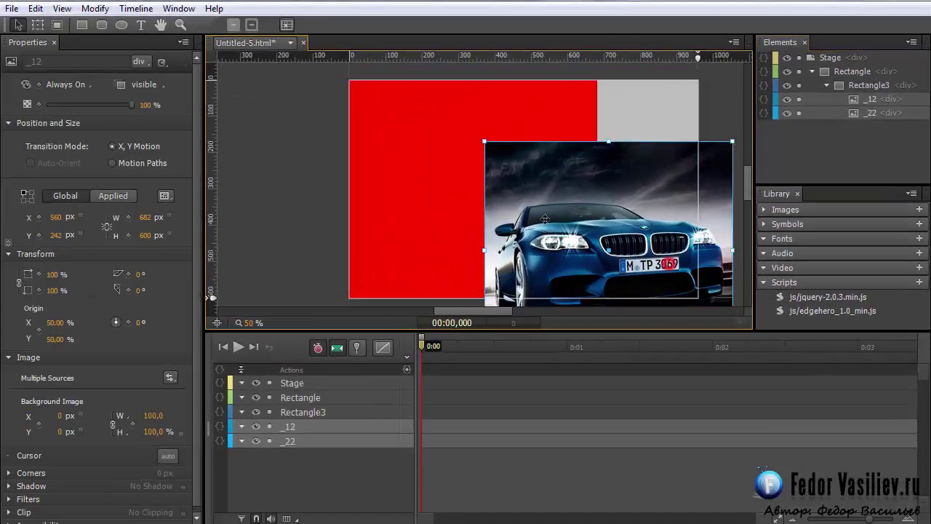
pyautogui.moveTo(545, 219); pyautogui.dragTo(465, 175)
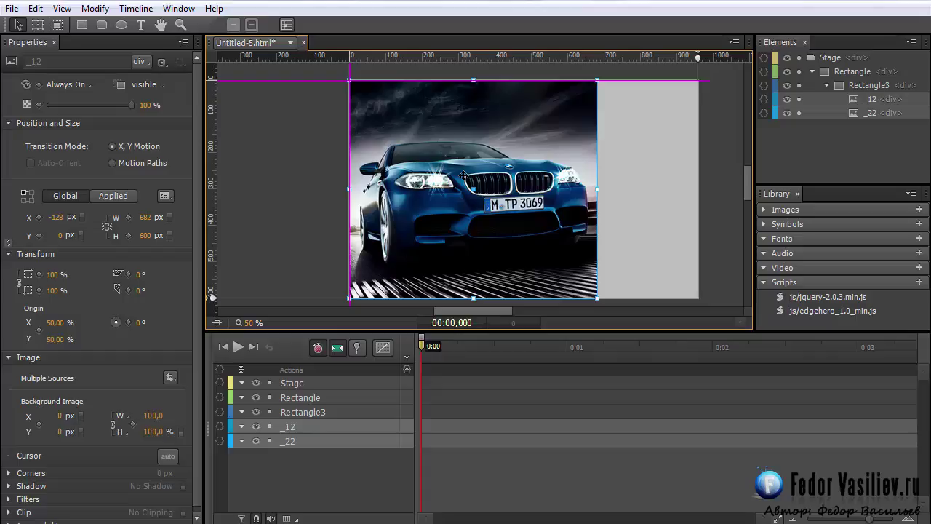
pyautogui.click(275, 152)
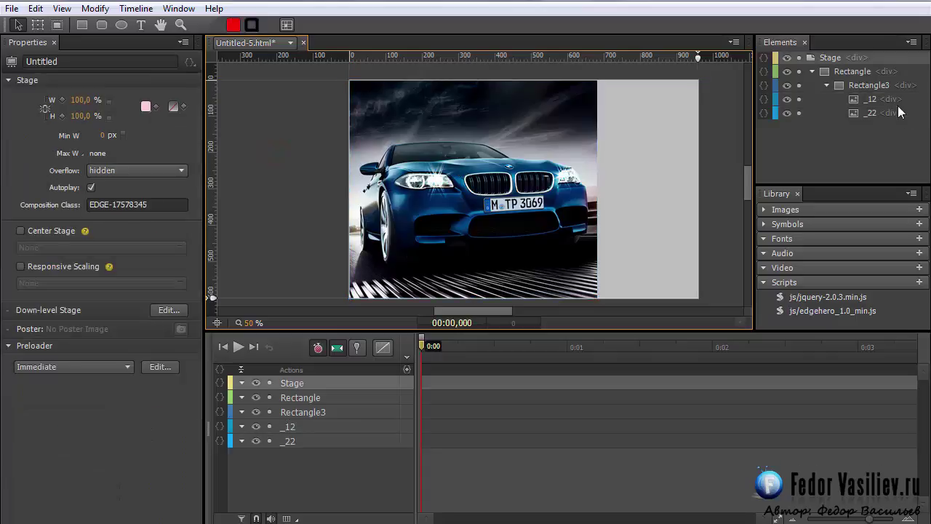
# - Toggle the visibility of the _12 image to check the image beneath it, and collapse the Rectangle3 group
pyautogui.click(788, 101)
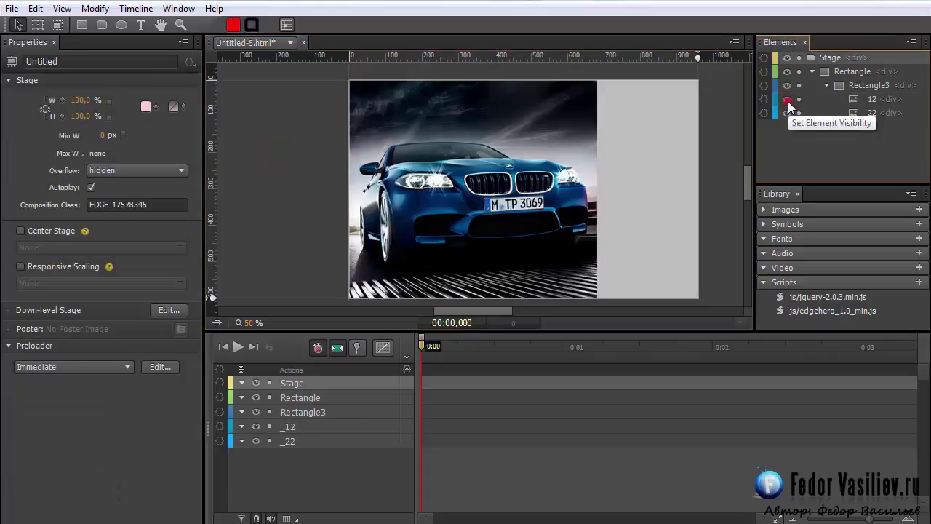
pyautogui.click(788, 100)
pyautogui.click(787, 100)
pyautogui.click(788, 100)
pyautogui.click(788, 101)
pyautogui.click(827, 85)
# - Draw a 278 × 600 px rectangle over the grey area beside the car image
pyautogui.click(82, 25)
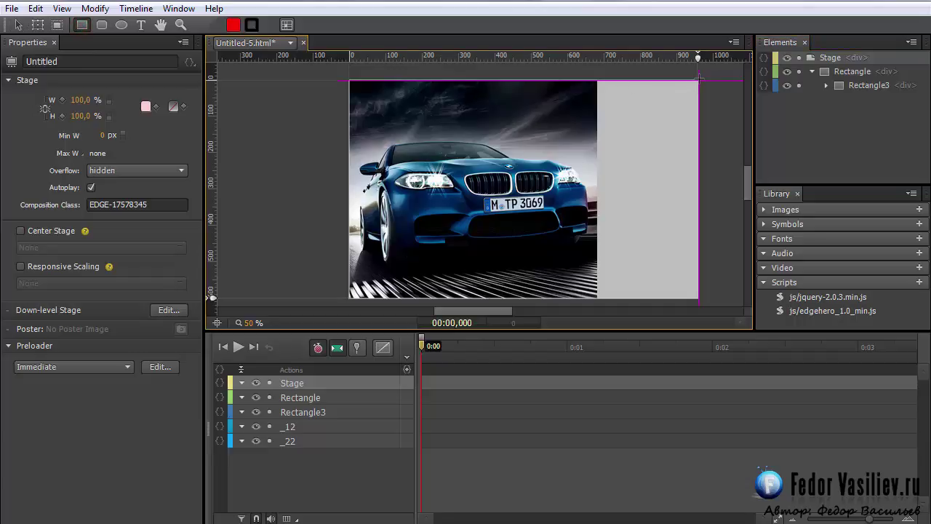
pyautogui.moveTo(699, 77); pyautogui.dragTo(602, 296)
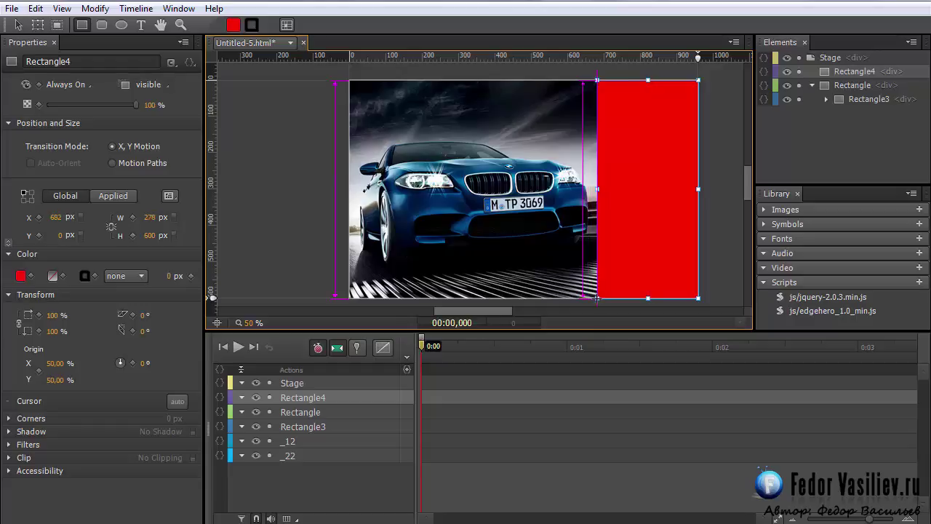
pyautogui.moveTo(597, 298); pyautogui.dragTo(597, 298)
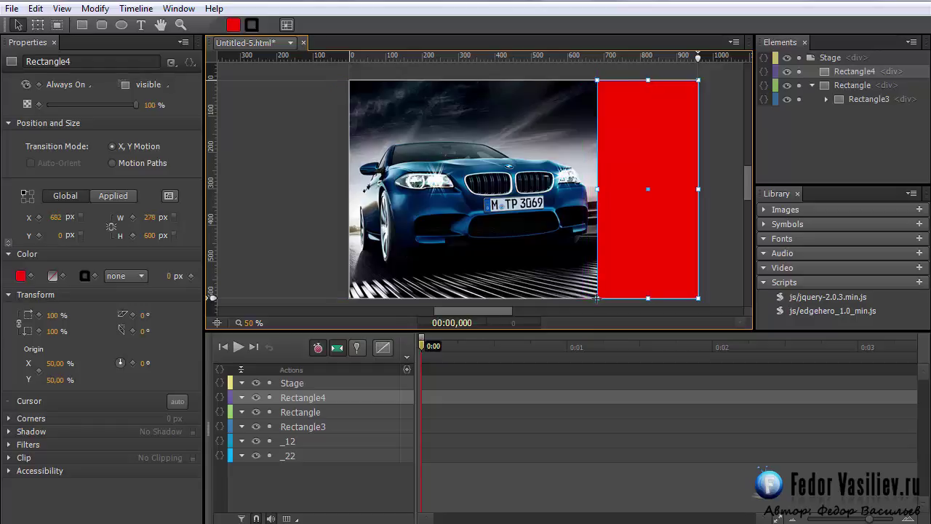
# - Shorten the new rectangle to the lower half of its column, 301 px high at Y 299, along a horizontal guide at mid-height
pyautogui.moveTo(640, 80); pyautogui.dragTo(639, 189)
pyautogui.click(521, 185)
pyautogui.click(656, 120)
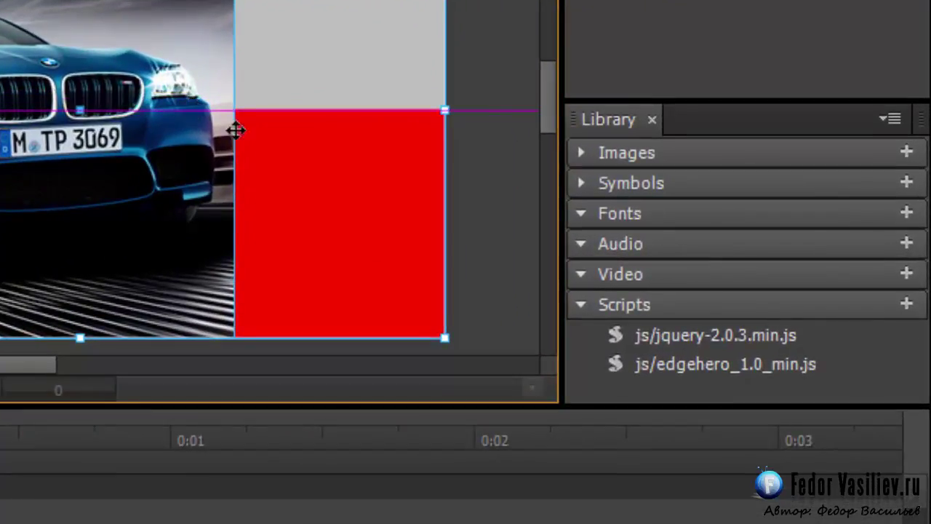
pyautogui.click(389, 214)
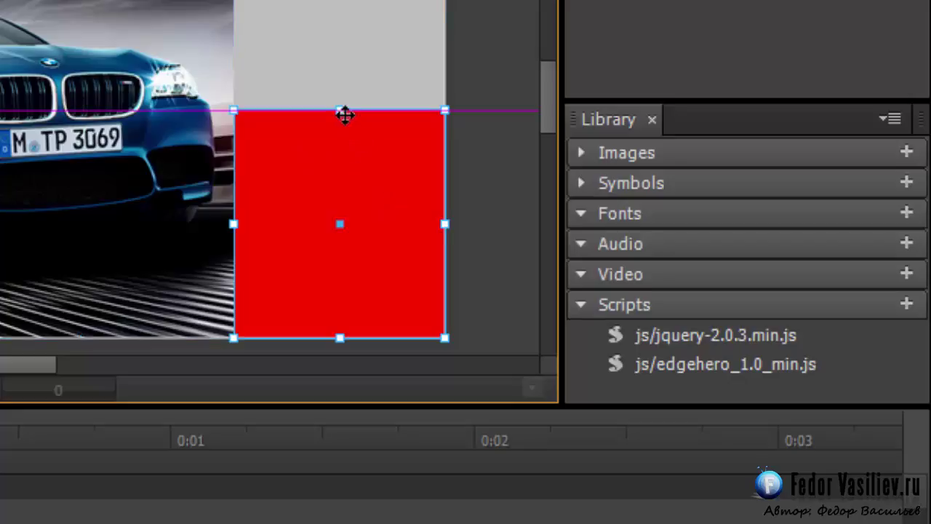
pyautogui.click(325, 18)
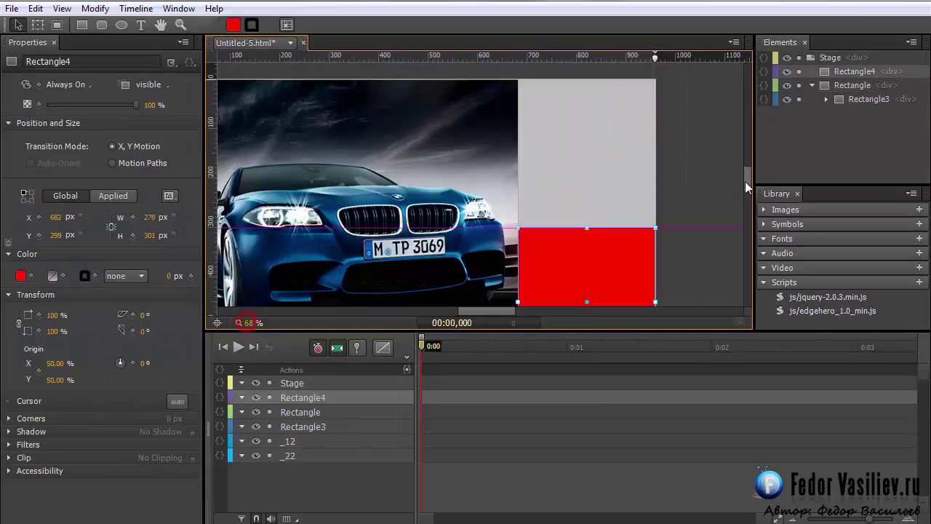
# - Fill the lower small rectangle with blue, rgba(0,95,255,1.00)
pyautogui.moveTo(745, 181); pyautogui.dragTo(748, 189)
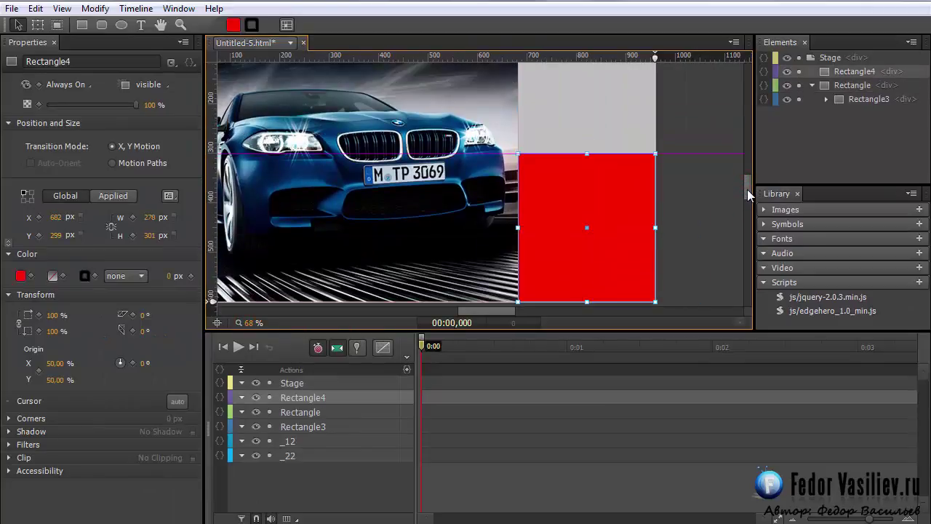
pyautogui.click(233, 24)
pyautogui.click(289, 158)
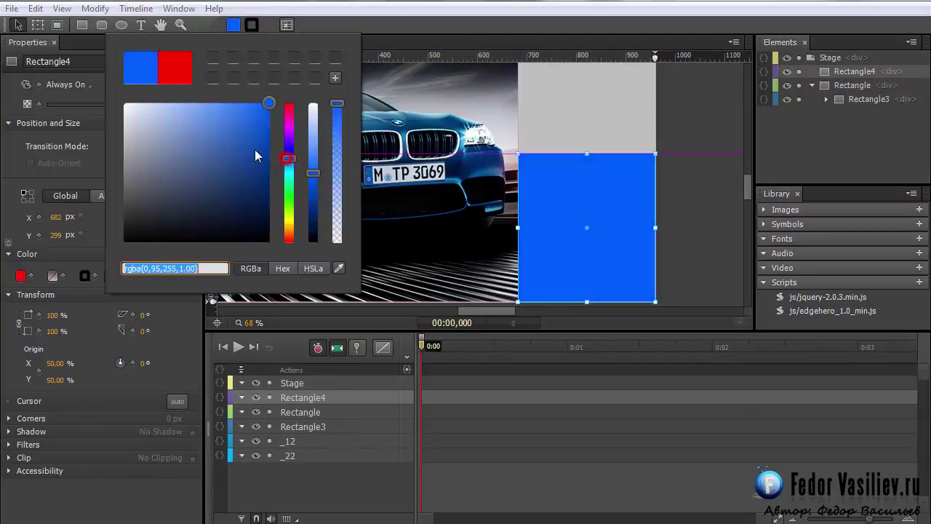
pyautogui.click(353, 8)
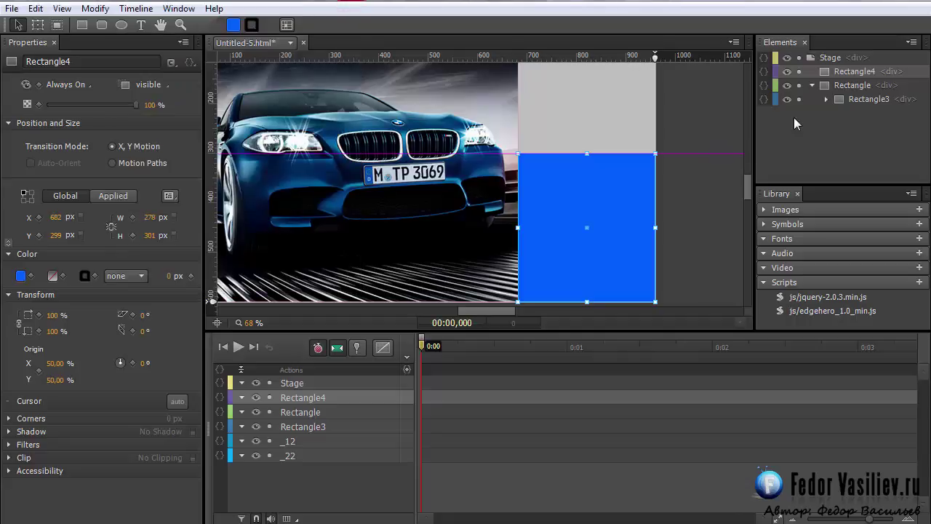
# - Duplicate the blue rectangle and move the copy straight up into the empty area above it, to Y -4 px
pyautogui.moveTo(747, 188); pyautogui.dragTo(747, 179)
pyautogui.moveTo(254, 328); pyautogui.dragTo(243, 327)
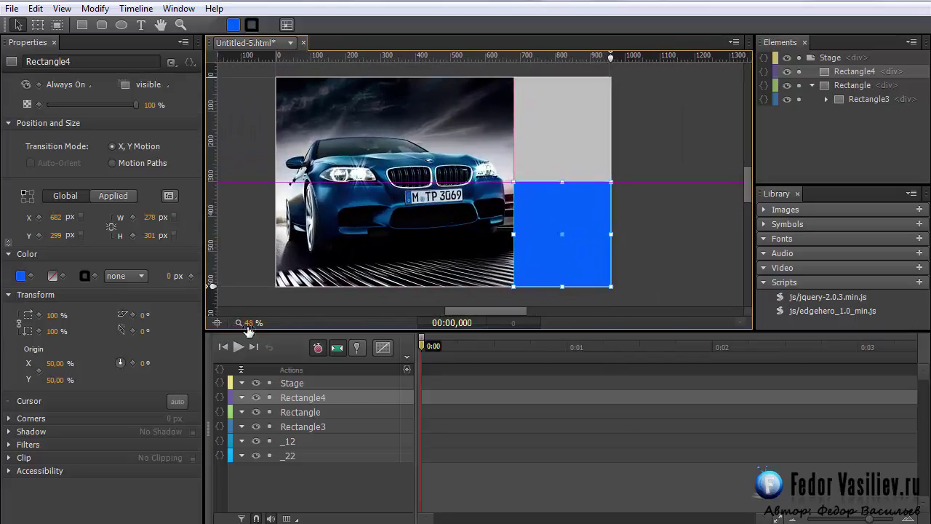
pyautogui.rightClick(829, 73)
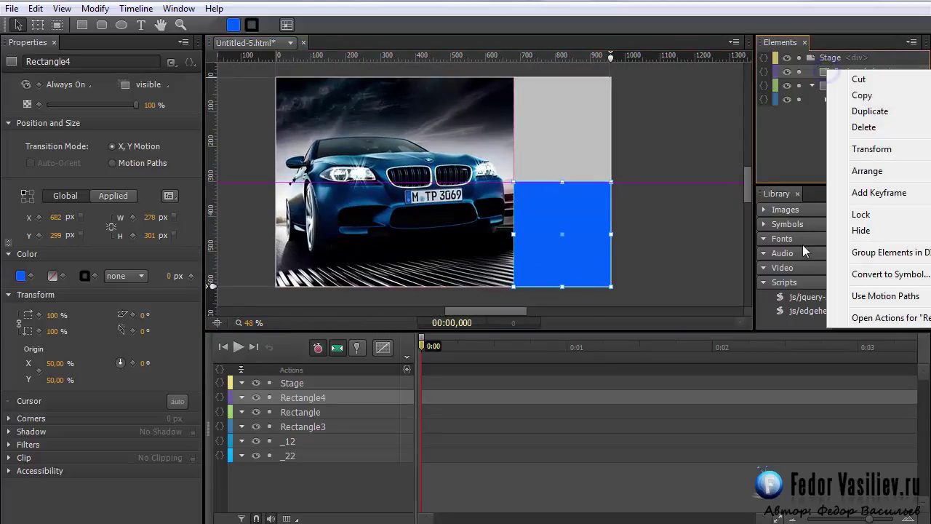
pyautogui.click(868, 112)
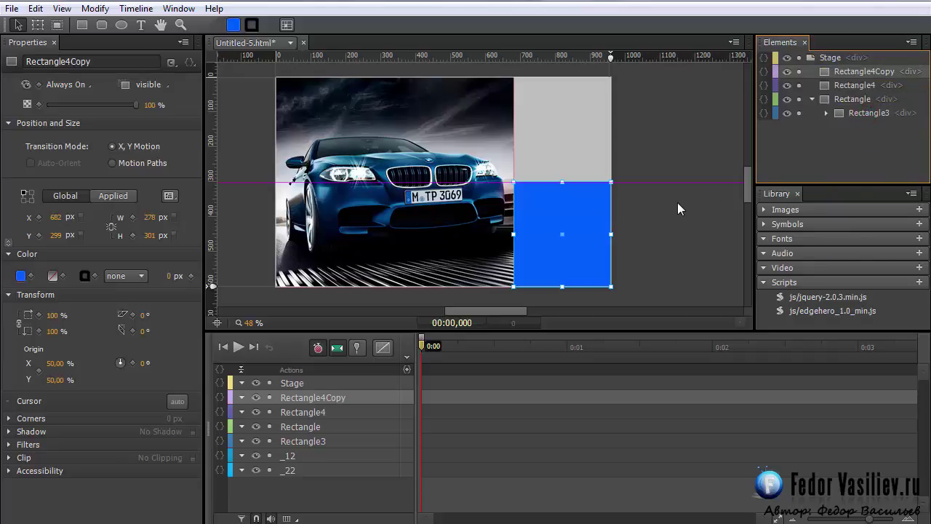
pyautogui.press('Up')
pyautogui.press('Up')
pyautogui.press('Up')
pyautogui.press('Up')
pyautogui.press('Up')
pyautogui.press('Up')
pyautogui.press('Up')
pyautogui.press('Up')
pyautogui.press('Up')
pyautogui.press('Up')
pyautogui.press('Up')
pyautogui.press('Up')
pyautogui.press('Up')
pyautogui.press('Up')
pyautogui.press('Up')
pyautogui.press('Up')
pyautogui.press('Up')
pyautogui.press('Up')
pyautogui.press('Up')
pyautogui.press('Up')
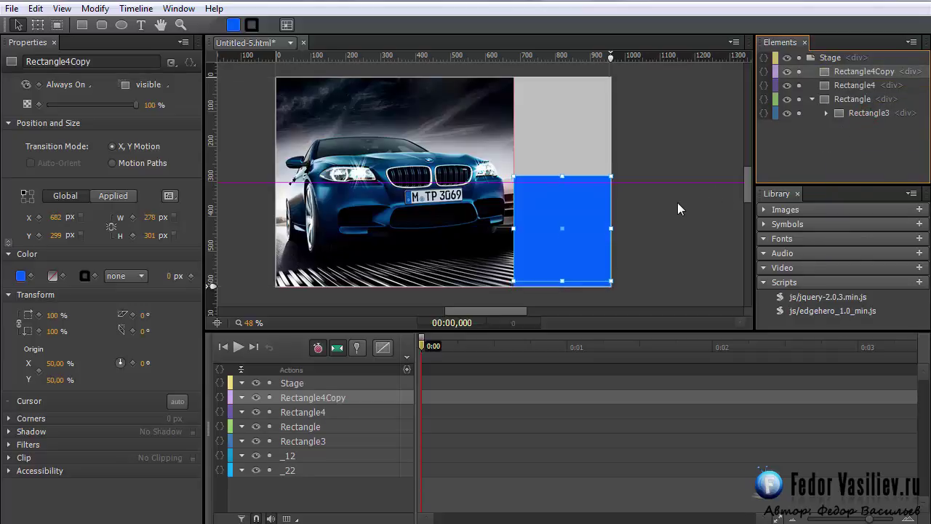
pyautogui.press('Up')
pyautogui.press('Up')
pyautogui.press('Up')
pyautogui.press('Up')
pyautogui.press('Up')
pyautogui.press('Up')
pyautogui.press('Up')
pyautogui.press('Up')
pyautogui.press('Up')
pyautogui.press('Up')
pyautogui.press('Up')
pyautogui.press('Up')
pyautogui.press('Up')
pyautogui.press('Up')
pyautogui.press('Up')
pyautogui.press('Up')
pyautogui.press('Up')
pyautogui.press('Up')
pyautogui.press('Up')
pyautogui.press('Up')
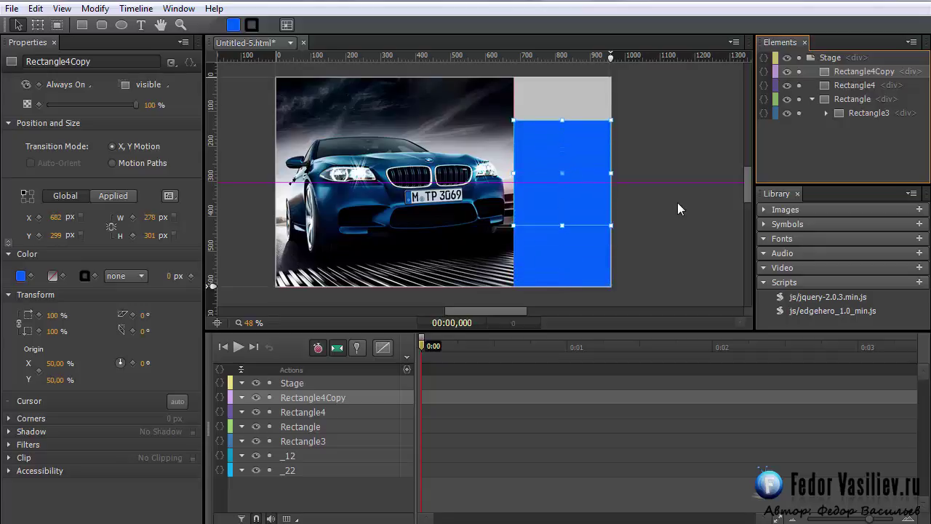
pyautogui.press('Up')
pyautogui.press('Up')
pyautogui.press('Up')
pyautogui.press('Up')
pyautogui.press('Up')
pyautogui.press('Up')
pyautogui.press('Up')
pyautogui.press('Up')
pyautogui.press('Up')
pyautogui.press('Up')
pyautogui.press('Up')
pyautogui.press('Up')
pyautogui.press('Up')
pyautogui.press('Up')
pyautogui.press('Up')
pyautogui.press('Up')
pyautogui.press('Up')
pyautogui.press('Up')
pyautogui.press('Up')
pyautogui.press('Up')
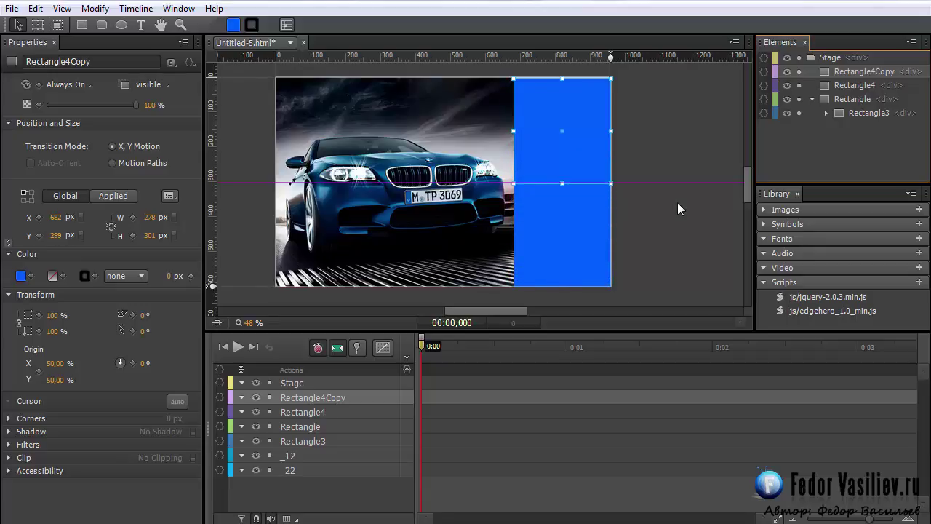
pyautogui.press('Down')
pyautogui.press('Down')
pyautogui.press('Down')
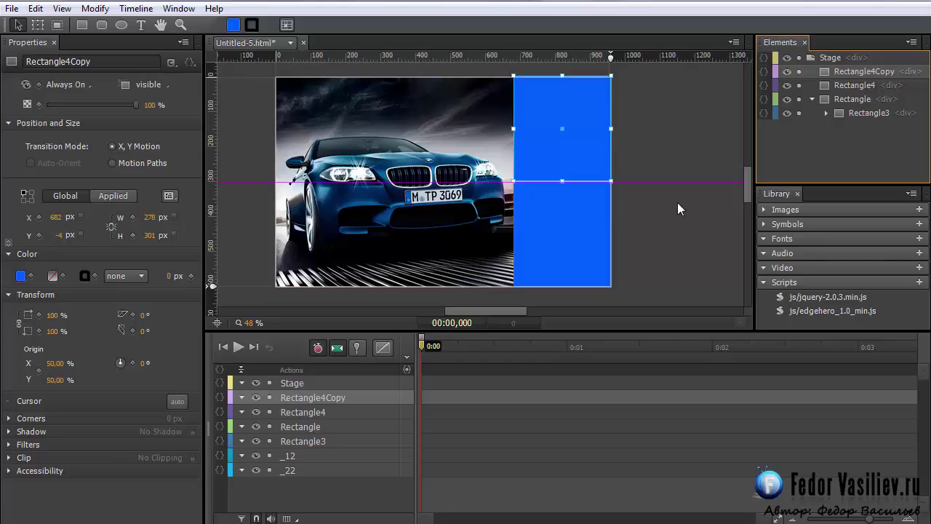
# - Fill the upper rectangle copy with lime green, rgba(175,255,0,1.00)
pyautogui.click(233, 24)
pyautogui.moveTo(288, 169); pyautogui.dragTo(285, 214)
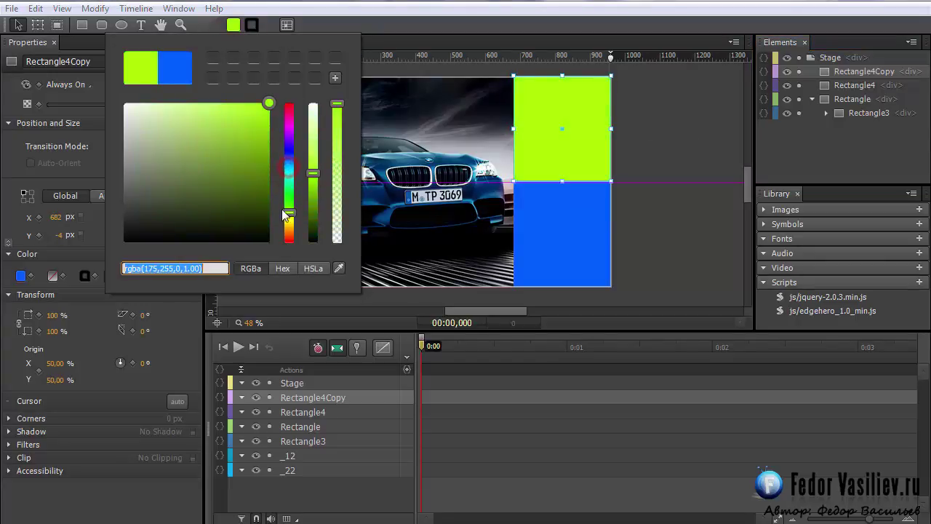
pyautogui.click(687, 143)
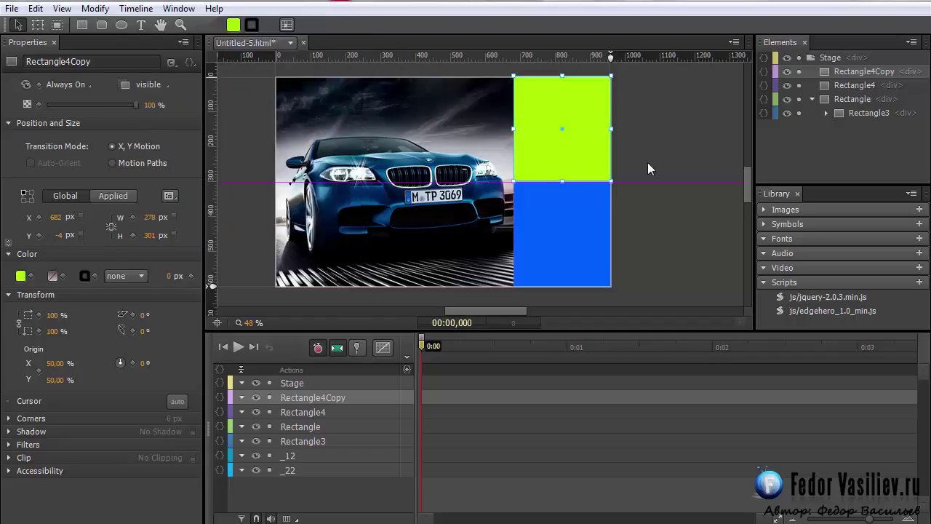
# - Move the green rectangle down to Y -2 px and remove the horizontal guide from the stage
pyautogui.press('Down')
pyautogui.press('Down')
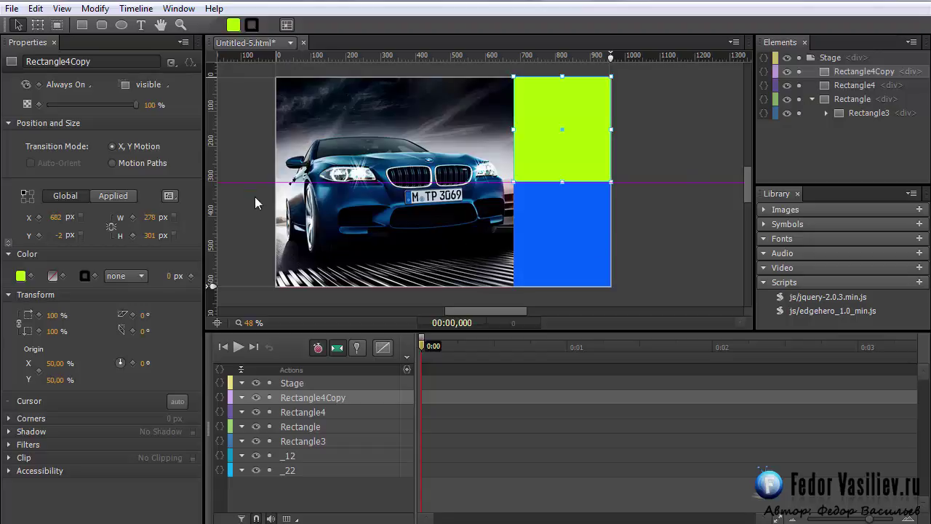
pyautogui.moveTo(255, 182); pyautogui.dragTo(288, 35)
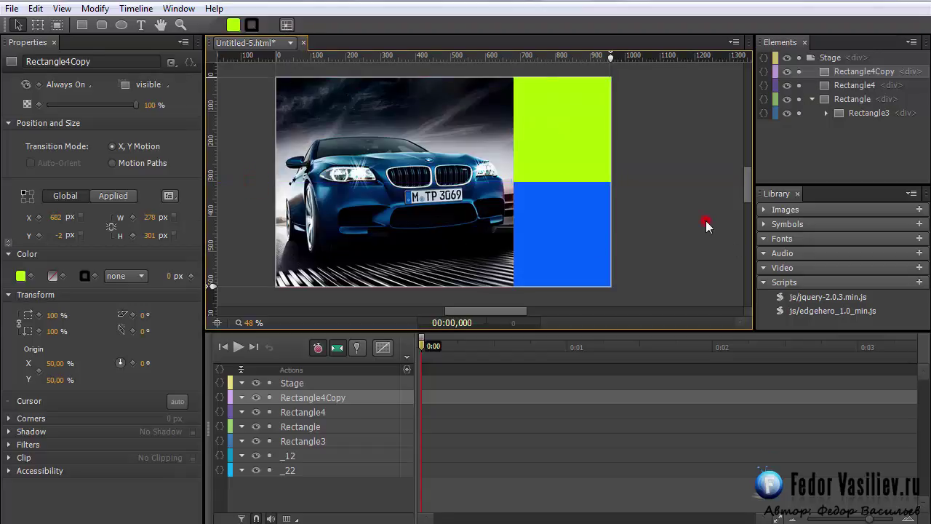
pyautogui.click(706, 220)
# - Examine the seam and outer edges of the green and blue rectangles at about 109 % zoom
pyautogui.moveTo(249, 323); pyautogui.dragTo(313, 329)
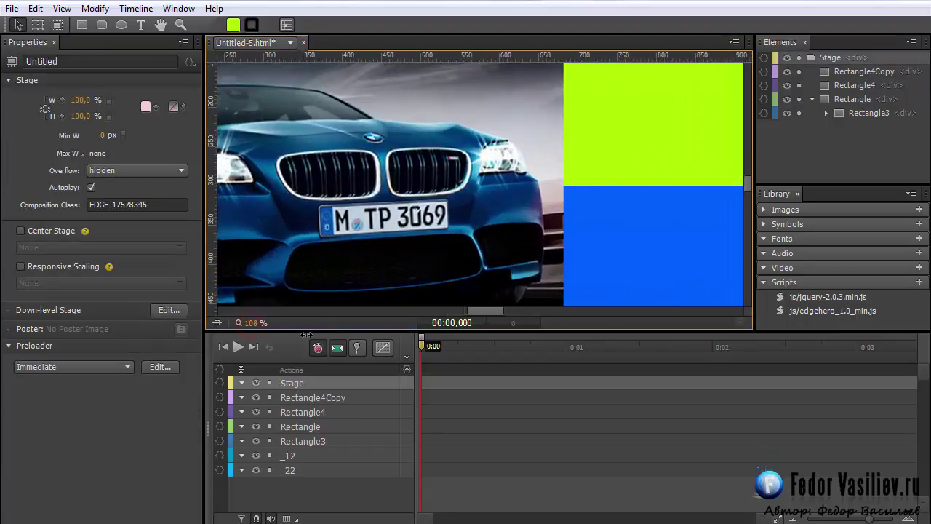
pyautogui.moveTo(488, 310); pyautogui.dragTo(507, 313)
pyautogui.scroll(-3, 558, 205)
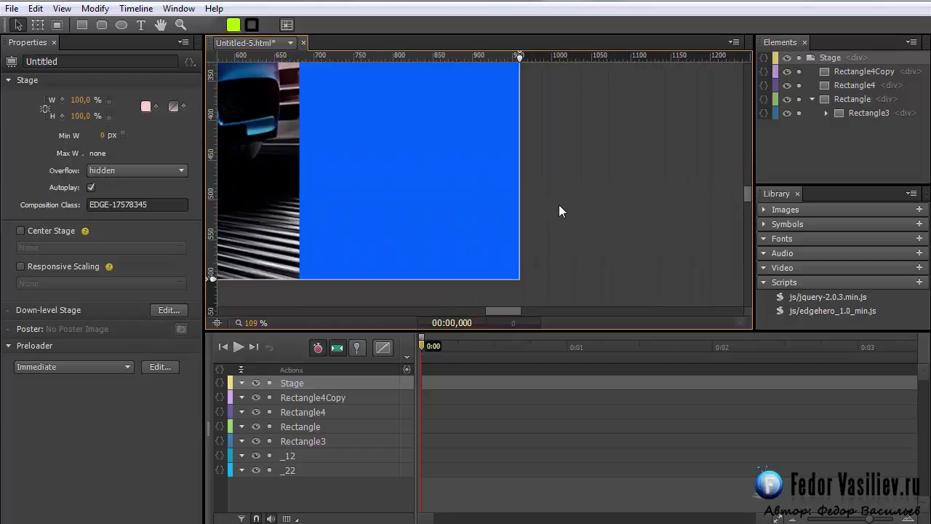
pyautogui.scroll(5, 559, 204)
pyautogui.scroll(-3, 558, 204)
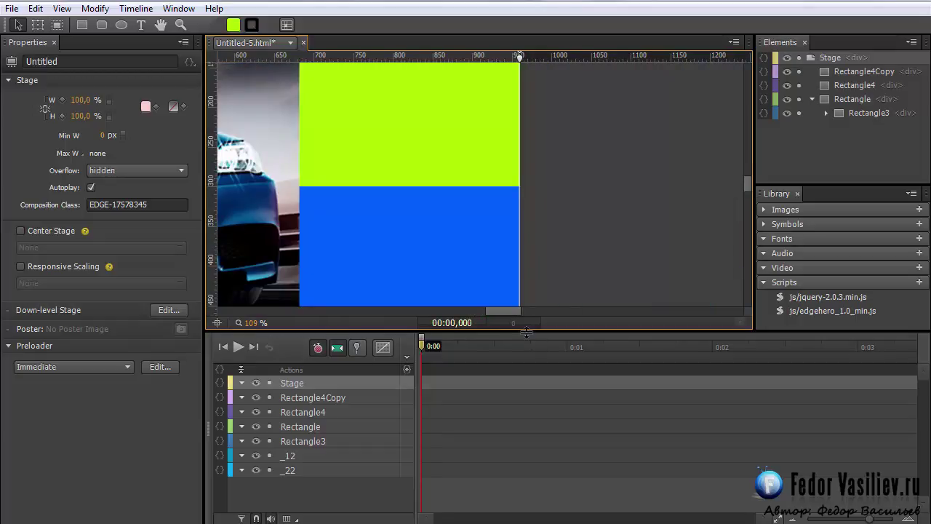
pyautogui.moveTo(517, 311); pyautogui.dragTo(489, 313)
pyautogui.moveTo(255, 325); pyautogui.dragTo(229, 334)
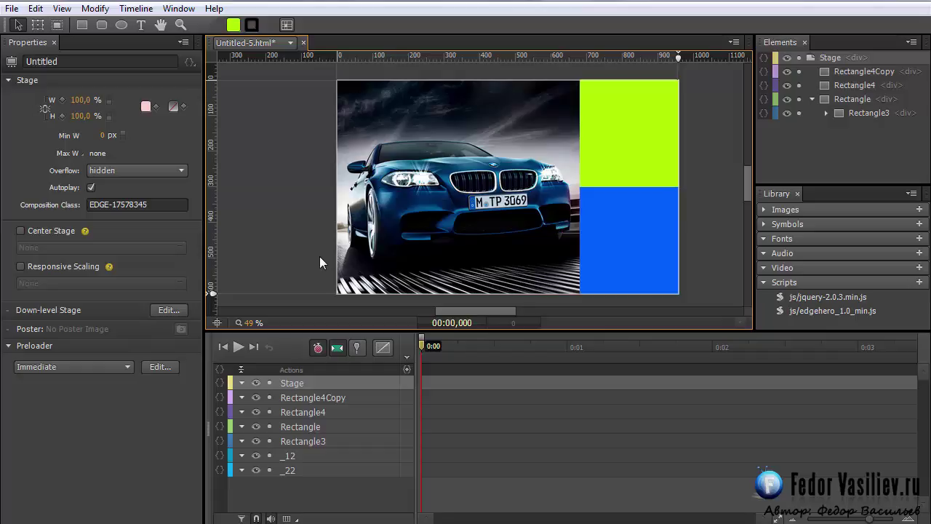
# - Nest the green and blue rectangles together inside the main Rectangle element and preview the composition in the browser
pyautogui.click(848, 98)
pyautogui.click(847, 85)
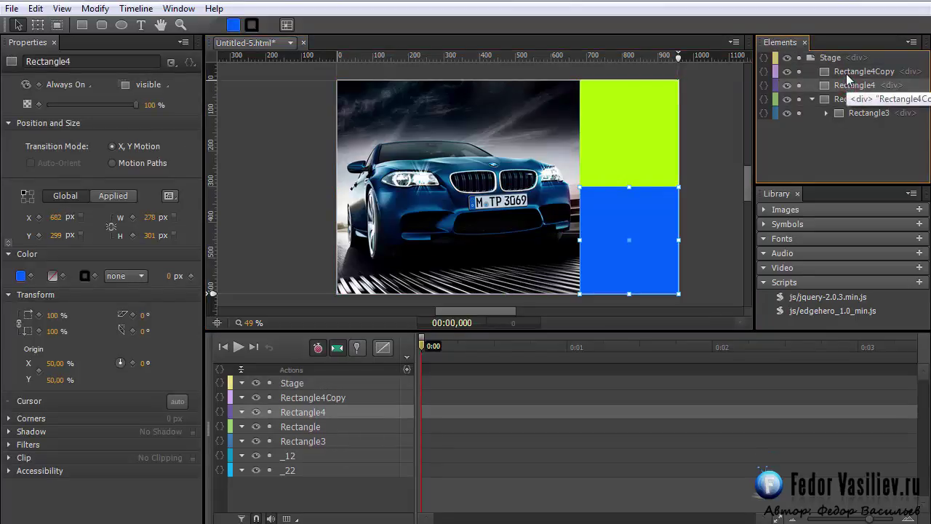
pyautogui.keyDown('shift'); pyautogui.click(847, 71); pyautogui.keyUp('shift')
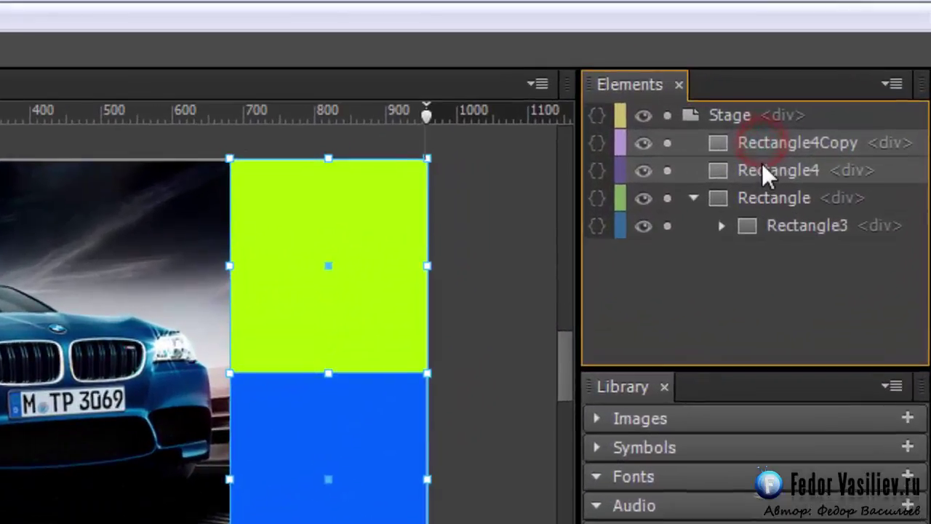
pyautogui.moveTo(762, 163); pyautogui.dragTo(762, 206)
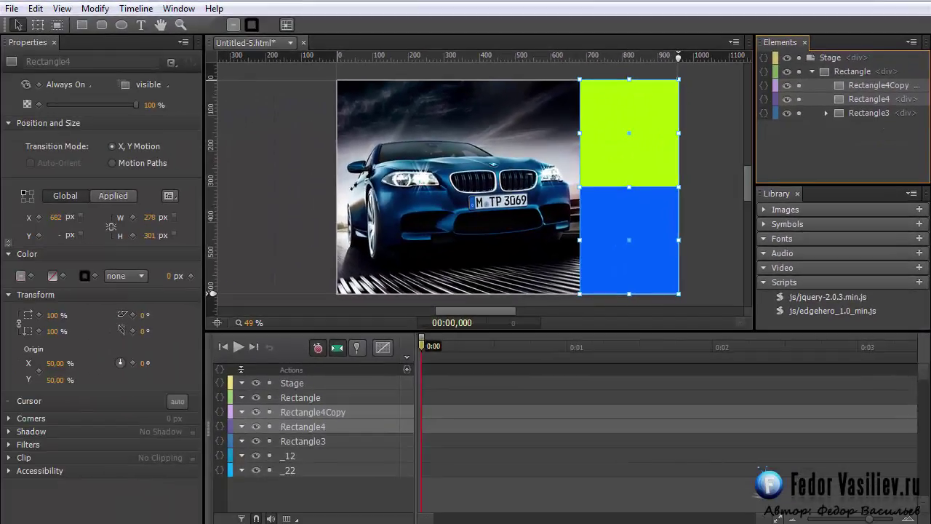
pyautogui.hotkey('ctrl', 'Return')
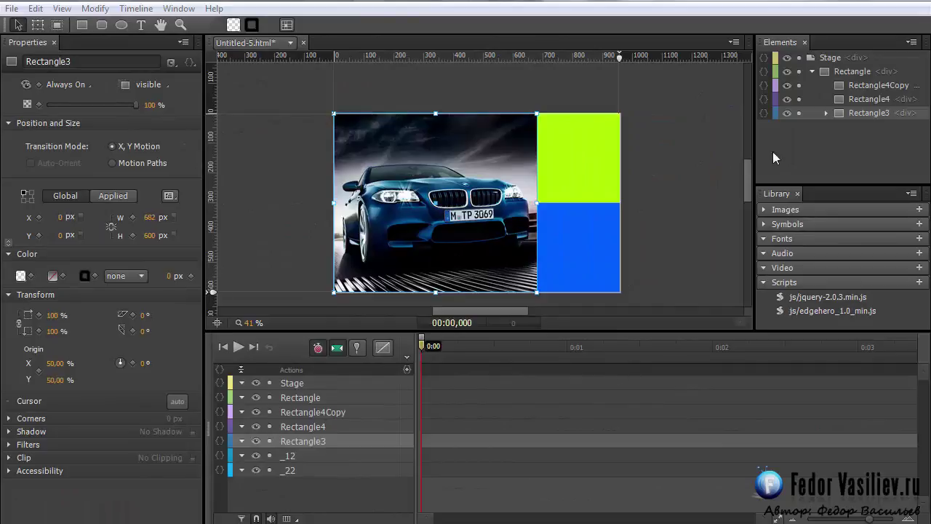
# - Set the green rectangle's overflow to hidden
pyautogui.click(869, 85)
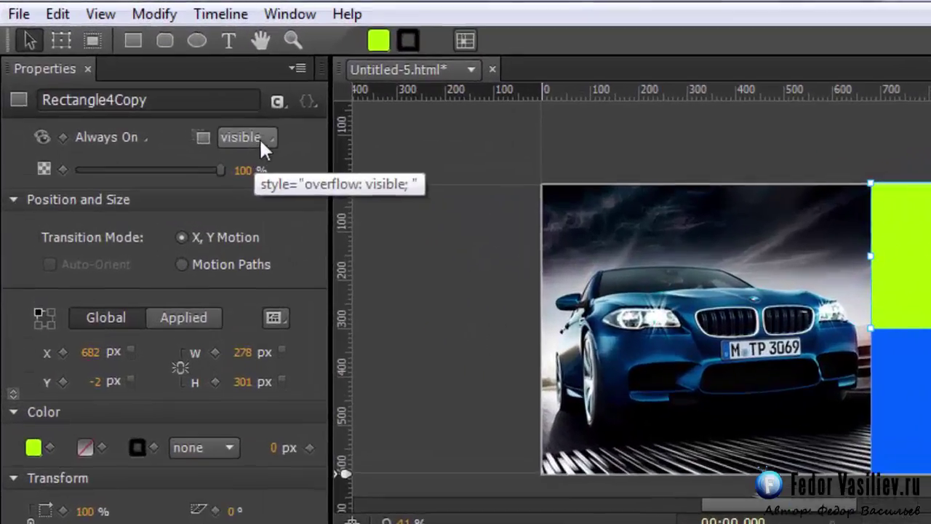
pyautogui.click(269, 138)
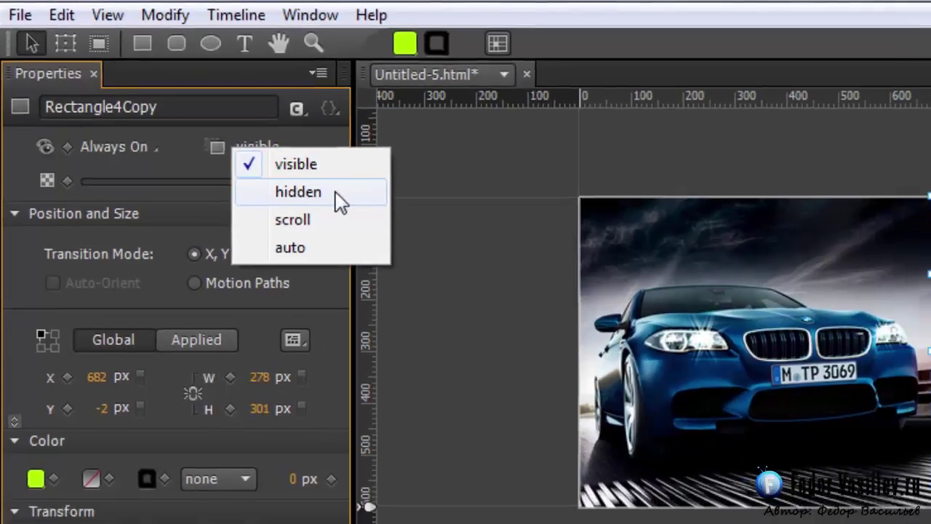
pyautogui.click(357, 205)
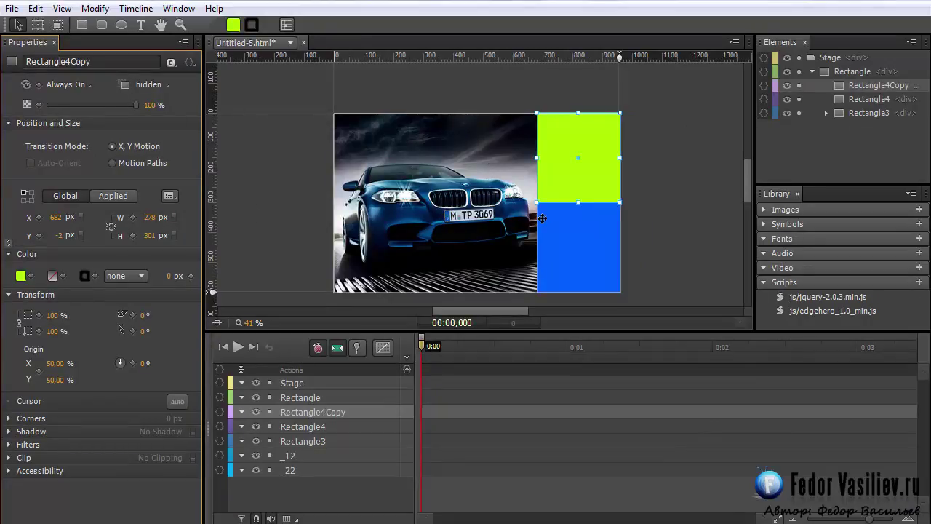
# - Set the overflow of the blue Rectangle4 and the large Rectangle3 to hidden
pyautogui.click(142, 86)
pyautogui.click(150, 92)
pyautogui.click(867, 99)
pyautogui.click(150, 85)
pyautogui.click(162, 112)
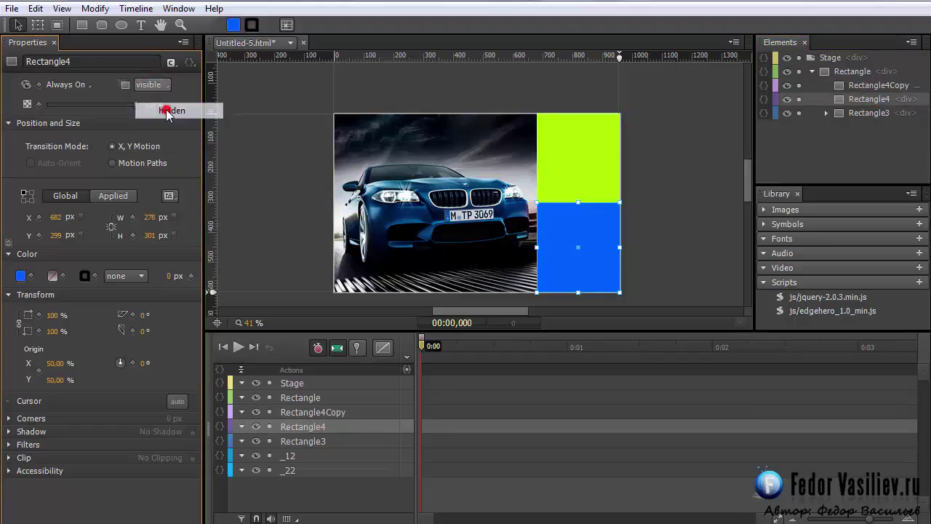
pyautogui.click(866, 112)
pyautogui.click(148, 85)
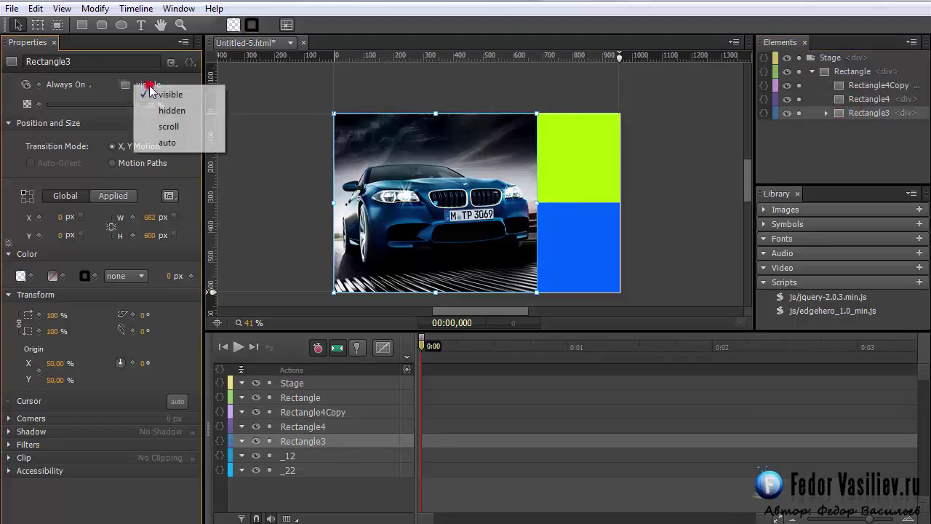
pyautogui.click(162, 108)
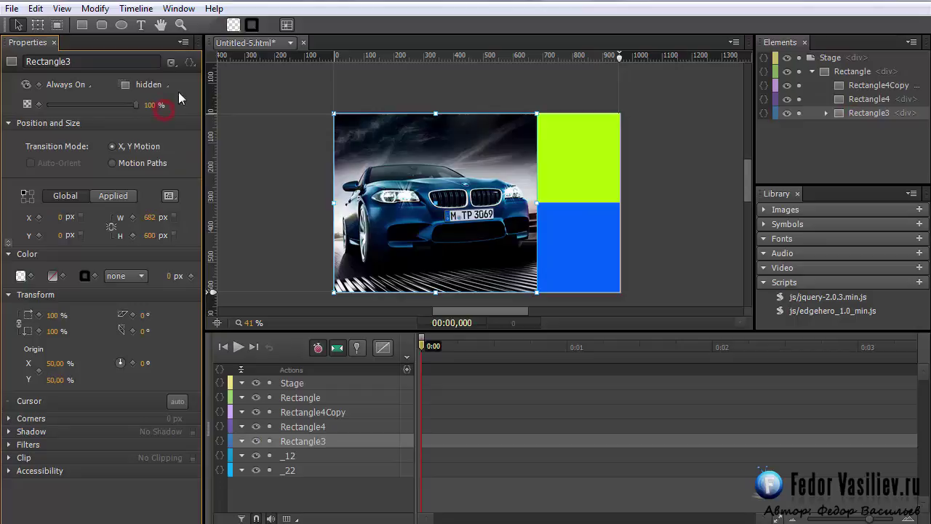
# - Check the _12 and _22 images nested inside Rectangle3
pyautogui.click(825, 114)
pyautogui.click(826, 114)
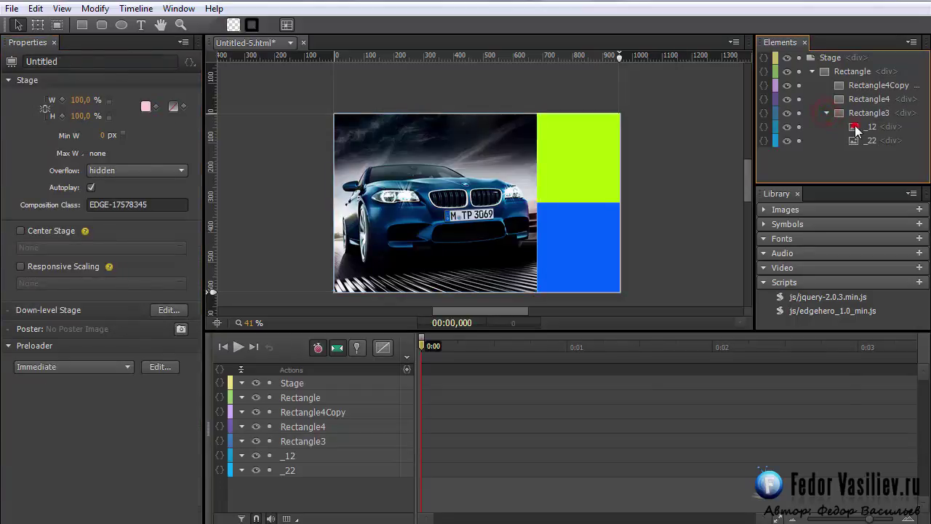
pyautogui.click(857, 128)
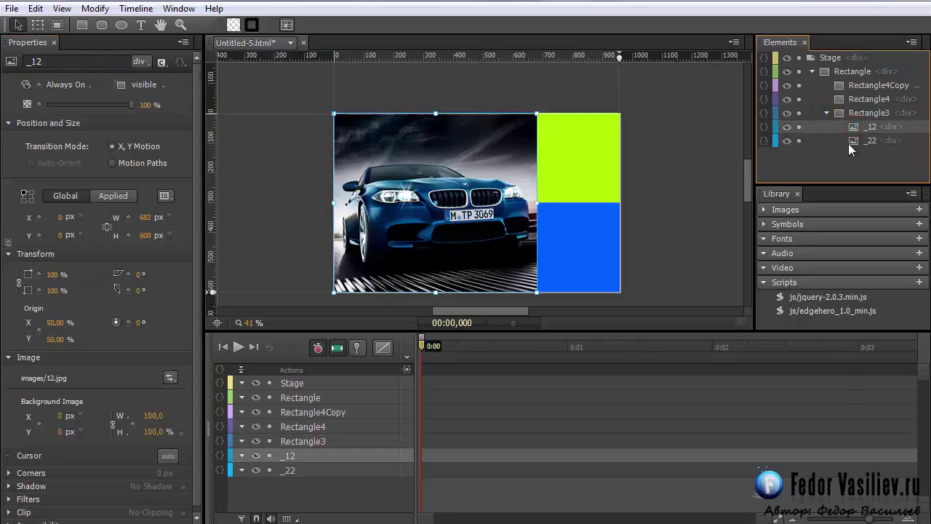
pyautogui.click(803, 139)
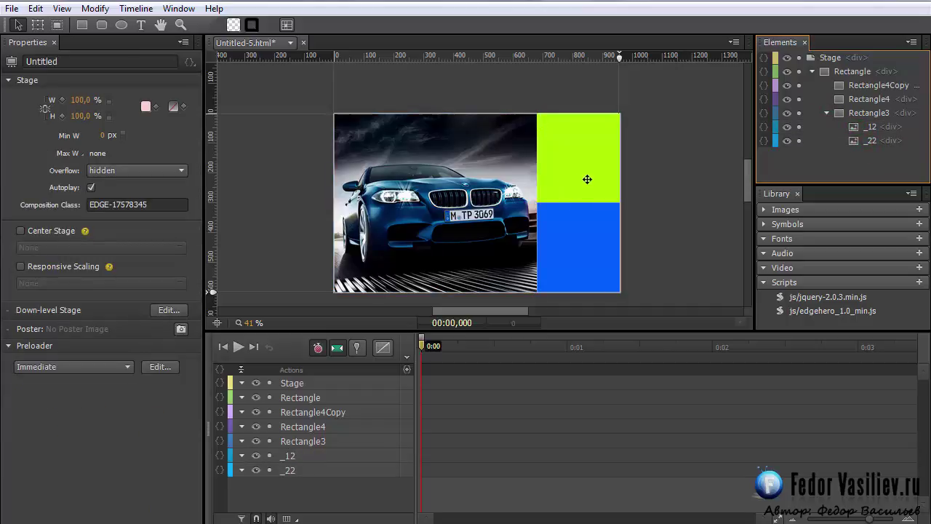
pyautogui.click(826, 114)
# - Add the pictures 3.jpg to 6.jpg from the image folder to the stage and move them together to about X -243, Y 450
pyautogui.click(850, 100)
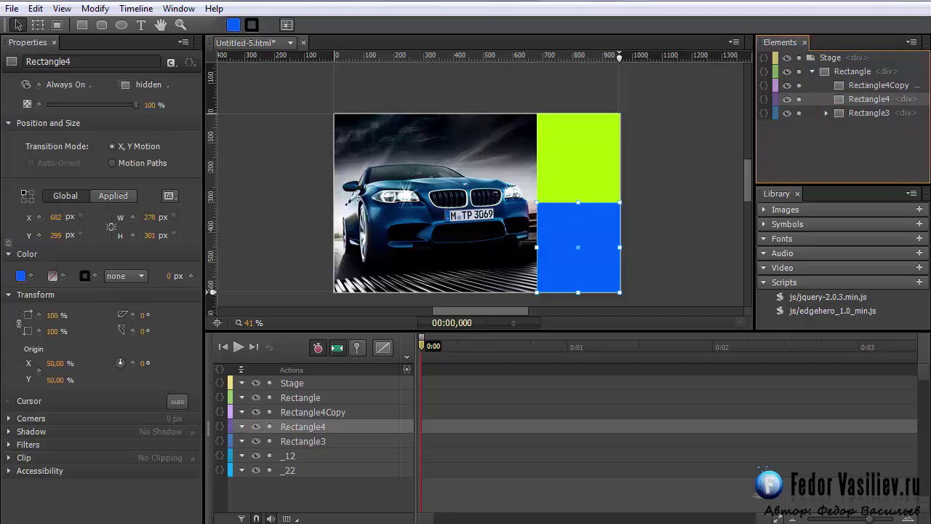
pyautogui.hotkey('alt', 'Tab')
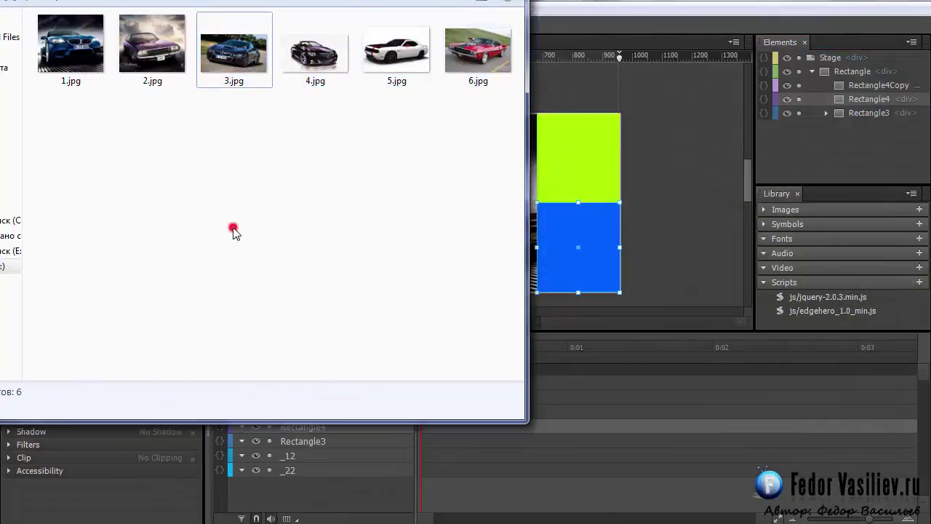
pyautogui.moveTo(500, 120); pyautogui.dragTo(686, 182)
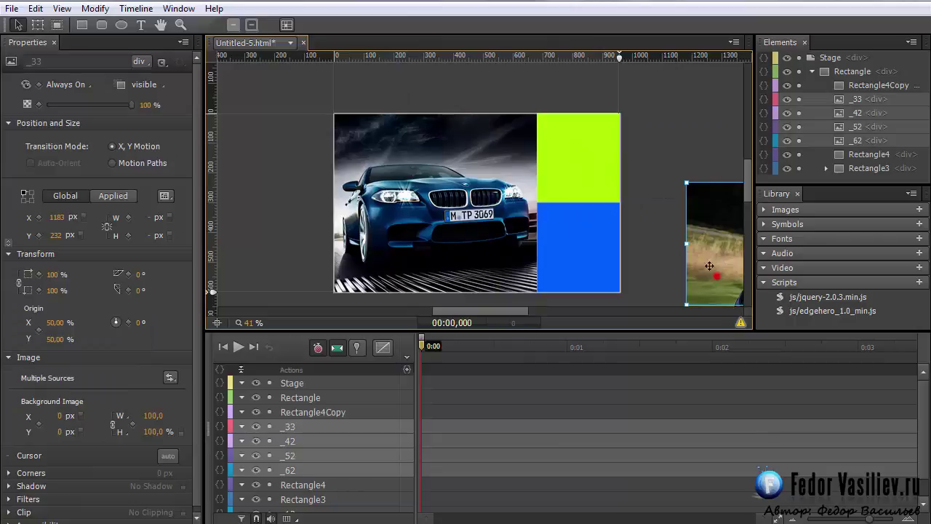
pyautogui.moveTo(709, 265); pyautogui.dragTo(515, 250)
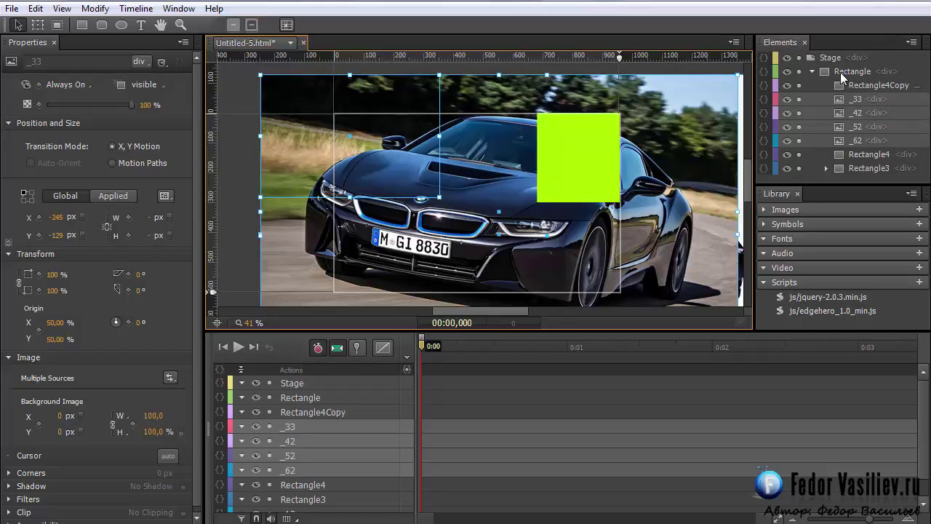
pyautogui.moveTo(720, 135); pyautogui.dragTo(681, 302)
# - Hide the _62, _52 and _42 images so that only _33 of the newly added pictures stays visible
pyautogui.click(787, 141)
pyautogui.click(786, 127)
pyautogui.click(838, 114)
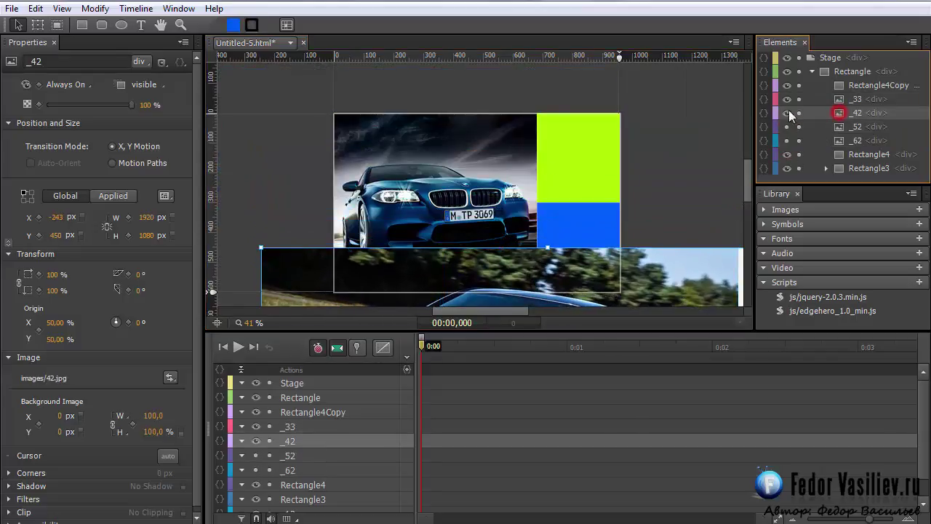
pyautogui.click(787, 113)
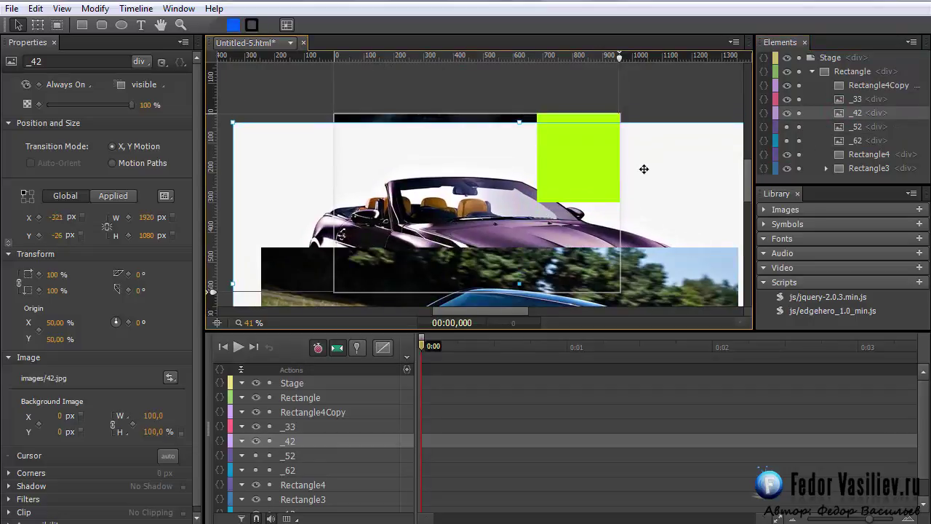
# - Scale the _33 image down to about 814 × 469 px and place it behind the green rectangle at about X 453, Y -104
pyautogui.click(673, 269)
pyautogui.moveTo(673, 268); pyautogui.dragTo(665, 98)
pyautogui.moveTo(249, 75); pyautogui.dragTo(427, 177)
pyautogui.moveTo(539, 299); pyautogui.dragTo(530, 216)
pyautogui.click(418, 245)
pyautogui.click(448, 229)
pyautogui.moveTo(416, 253); pyautogui.dragTo(469, 222)
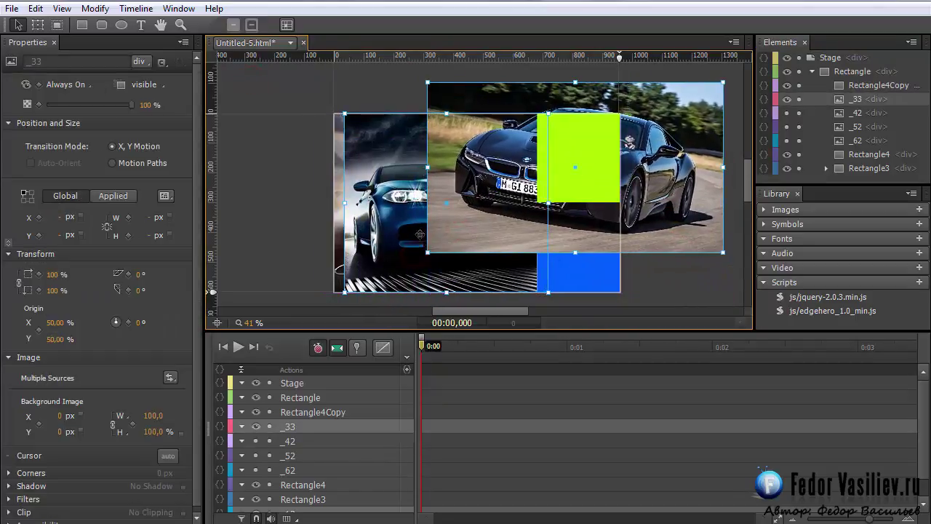
# - Move the _42, _52 and _62 images out of the main Rectangle element to the Stage level
pyautogui.click(878, 85)
pyautogui.click(856, 140)
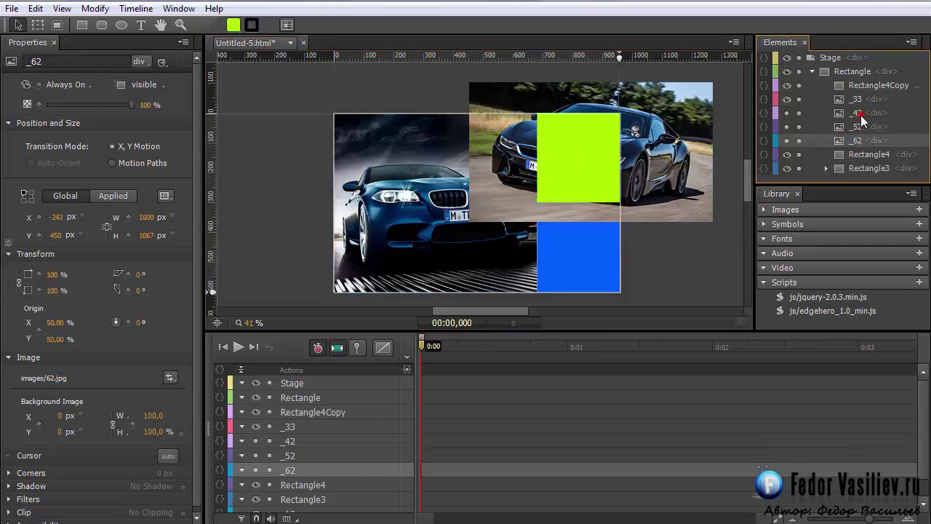
pyautogui.keyDown('shift'); pyautogui.click(858, 113); pyautogui.keyUp('shift')
pyautogui.moveTo(854, 96); pyautogui.dragTo(833, 56)
# - Nest the _33 image inside the green Rectangle4Copy
pyautogui.click(856, 140)
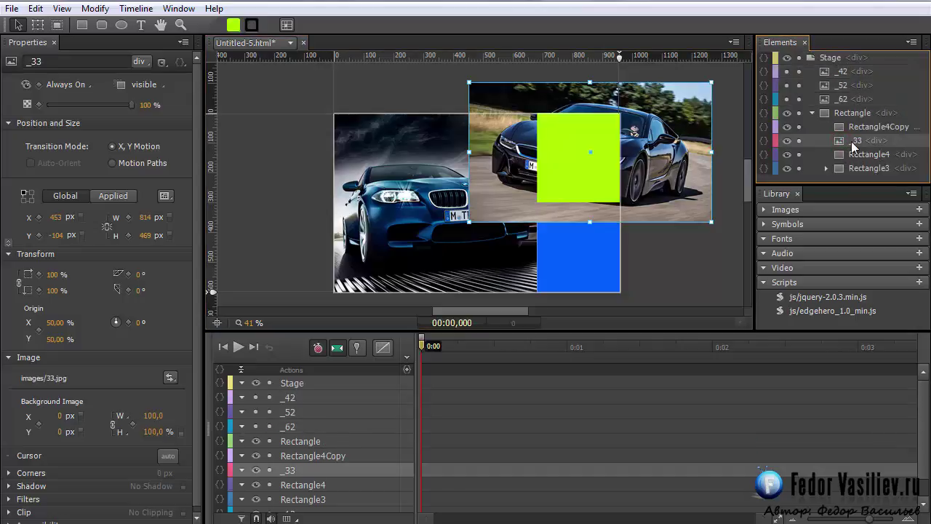
pyautogui.moveTo(853, 141); pyautogui.dragTo(861, 137)
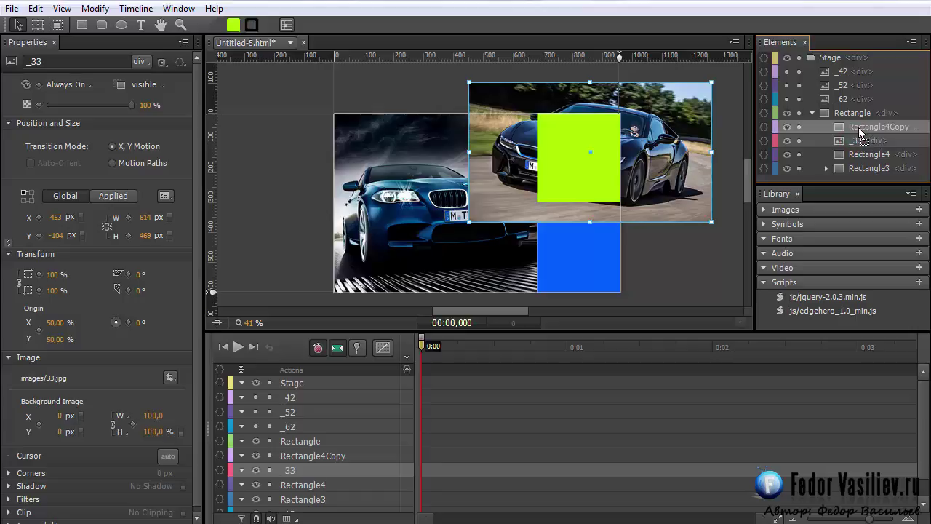
pyautogui.moveTo(858, 127); pyautogui.dragTo(858, 128)
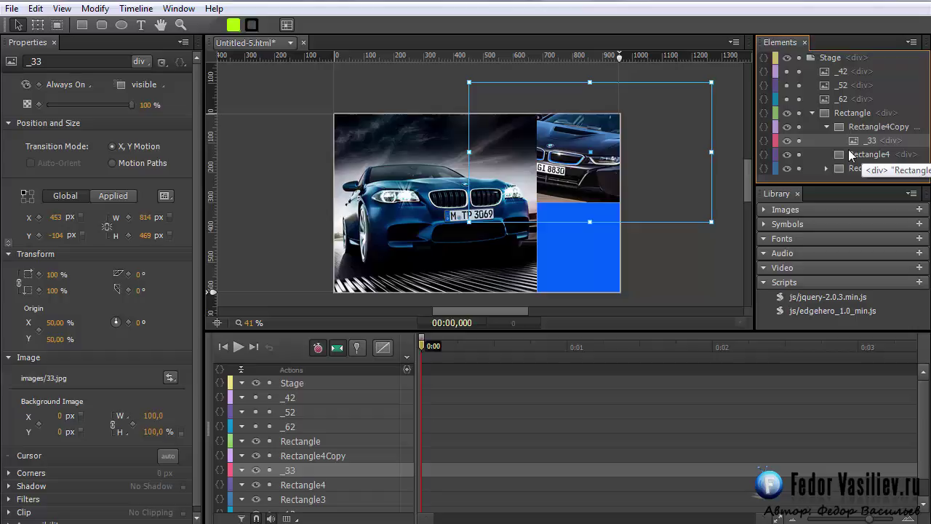
# - Scale the _33 image to about 600 × 345 px and position it in its frame at about X 627, Y -15
pyautogui.moveTo(662, 173); pyautogui.dragTo(671, 152)
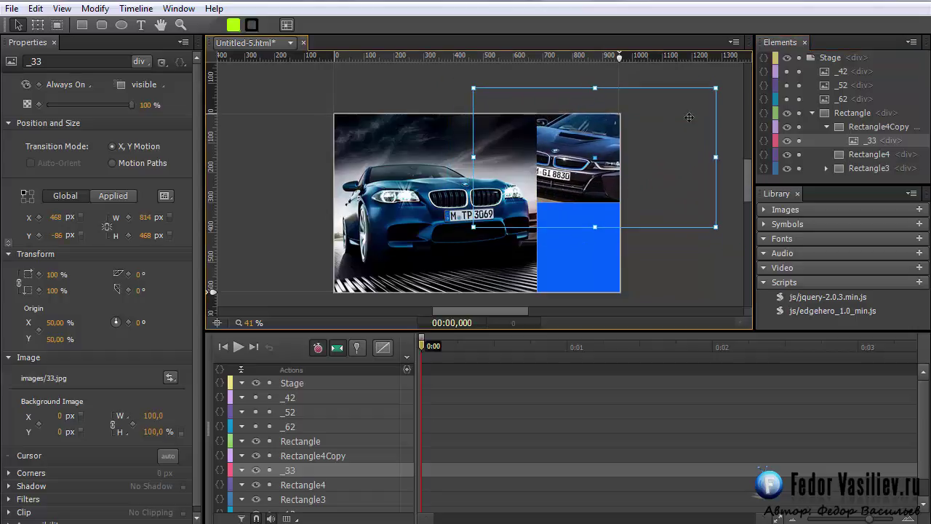
pyautogui.moveTo(547, 177); pyautogui.dragTo(659, 197)
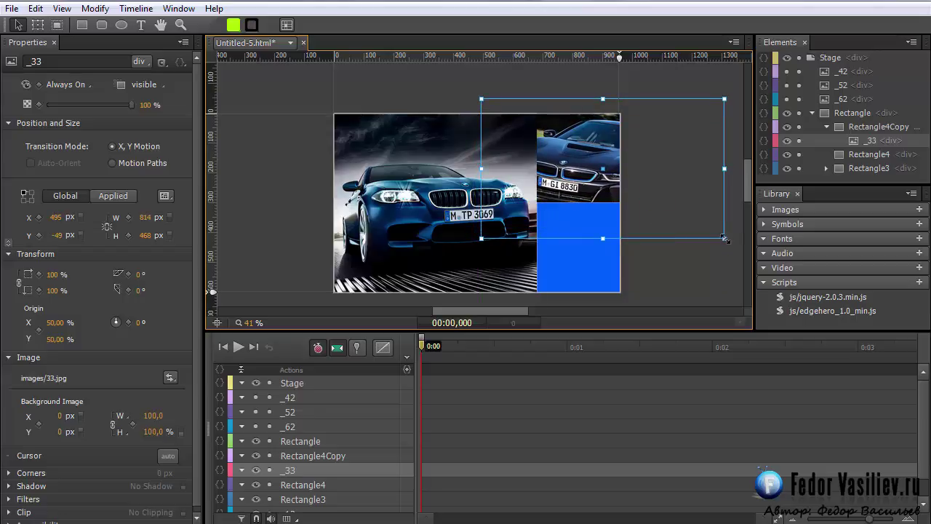
pyautogui.moveTo(725, 238); pyautogui.dragTo(660, 206)
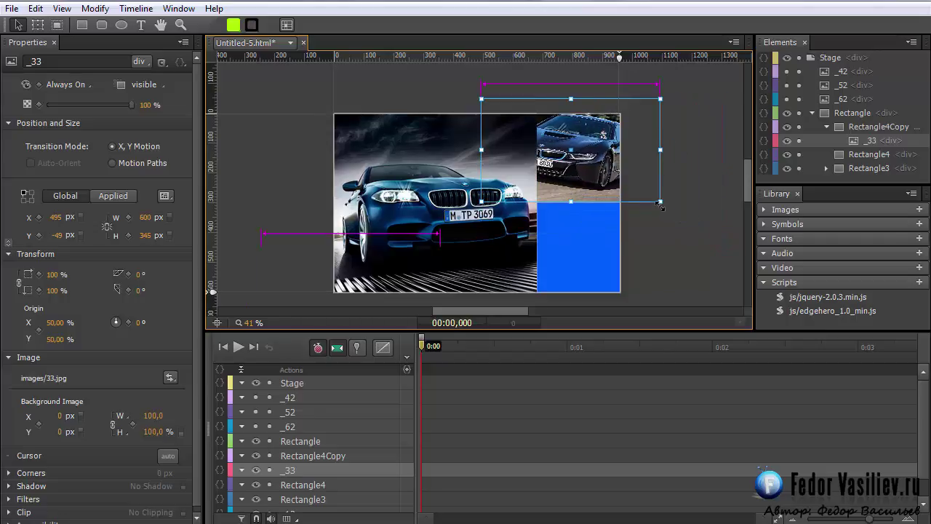
pyautogui.moveTo(596, 169); pyautogui.dragTo(637, 180)
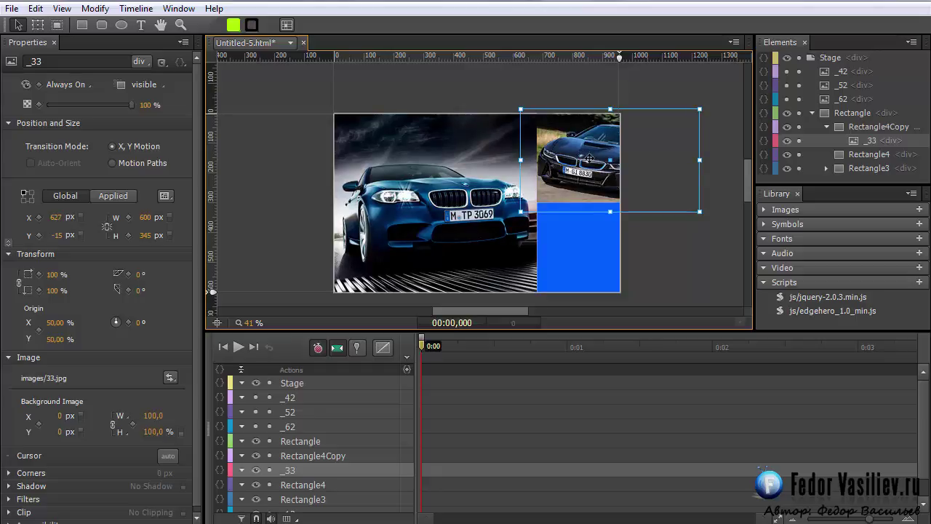
# - Show the _62 image, move it up to about X -289, Y -99 and nest it inside Rectangle4Copy above _33
pyautogui.click(786, 99)
pyautogui.click(666, 189)
pyautogui.moveTo(667, 189); pyautogui.dragTo(685, 95)
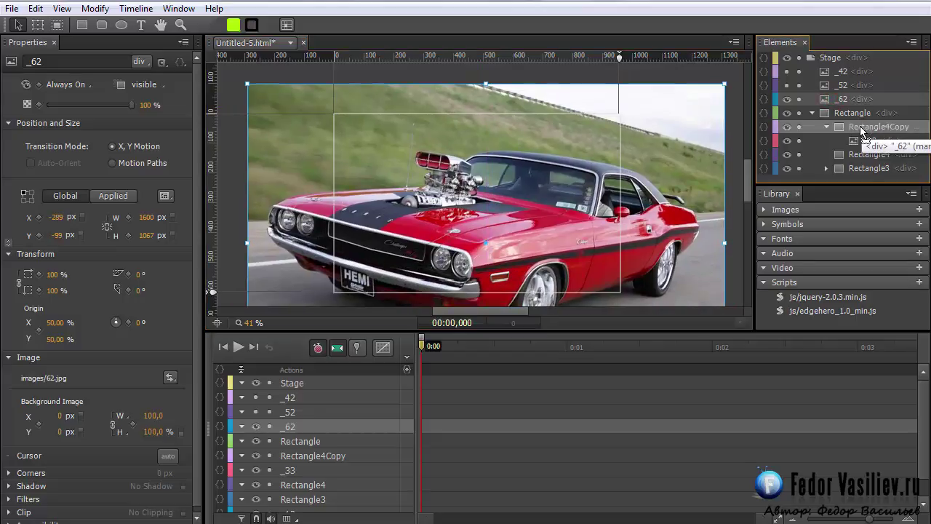
pyautogui.moveTo(860, 125); pyautogui.dragTo(860, 127)
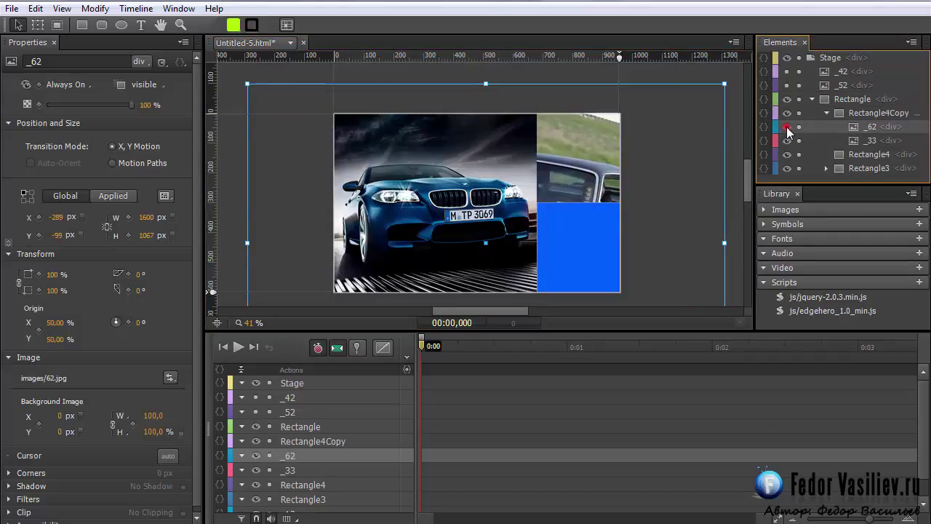
# - Hide the _33 image inside Rectangle4Copy and leave the _62 image visible
pyautogui.click(787, 126)
pyautogui.click(867, 140)
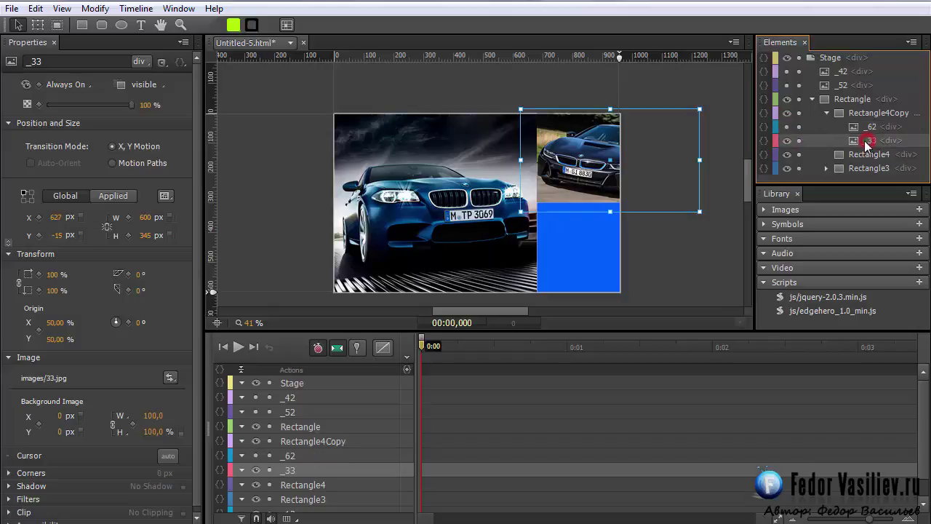
pyautogui.click(786, 140)
pyautogui.click(787, 127)
# - Scale the _62 image to about 615 × 410 px and position it in its frame at about X 627, Y -35
pyautogui.click(632, 132)
pyautogui.moveTo(631, 133); pyautogui.dragTo(575, 141)
pyautogui.moveTo(287, 69); pyautogui.dragTo(354, 111)
pyautogui.moveTo(692, 269); pyautogui.dragTo(527, 192)
pyautogui.moveTo(630, 161); pyautogui.dragTo(664, 202)
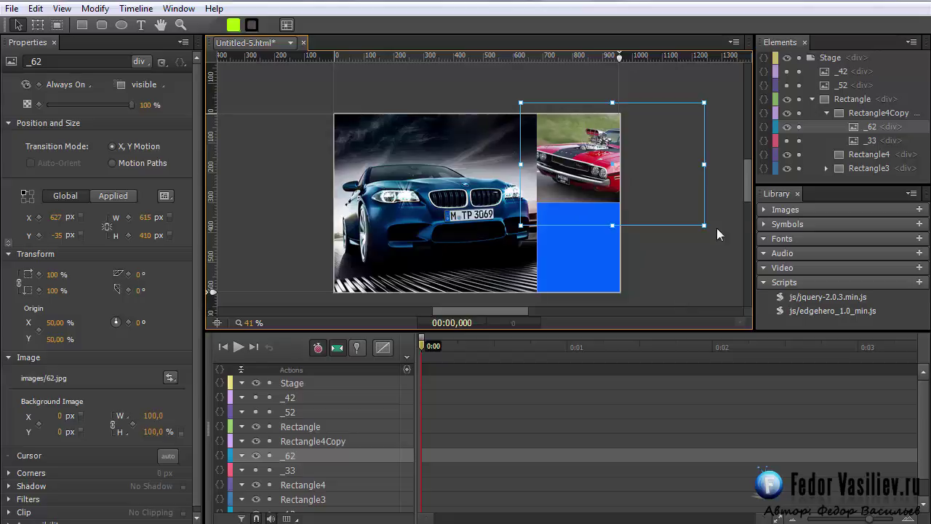
pyautogui.click(827, 113)
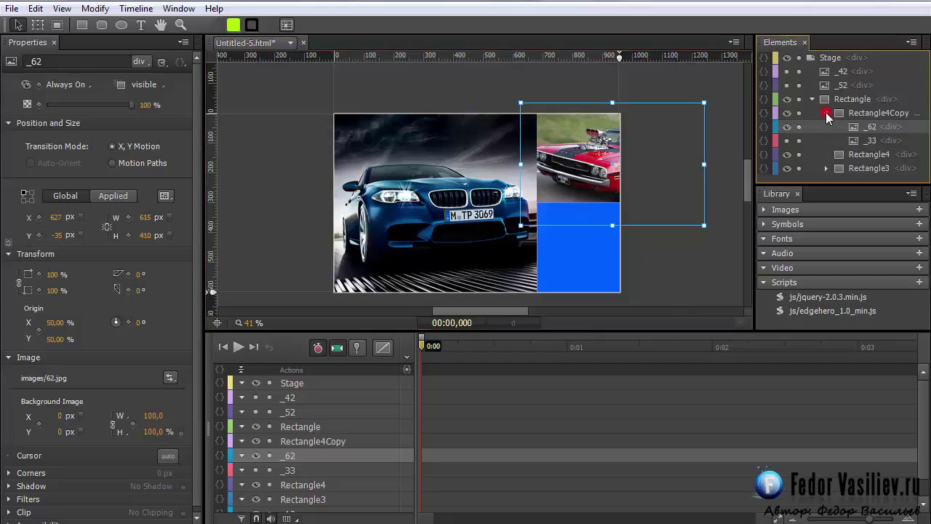
pyautogui.click(860, 116)
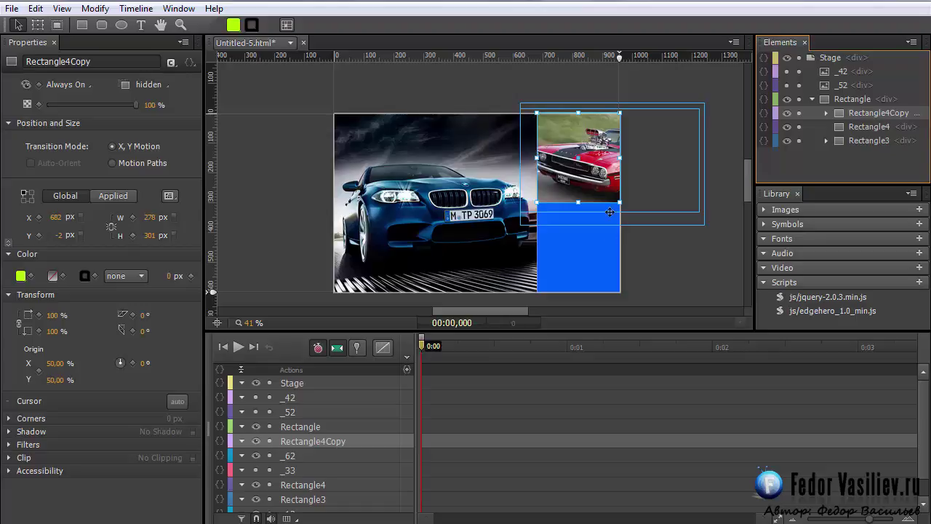
pyautogui.hotkey('ctrl', 'z')
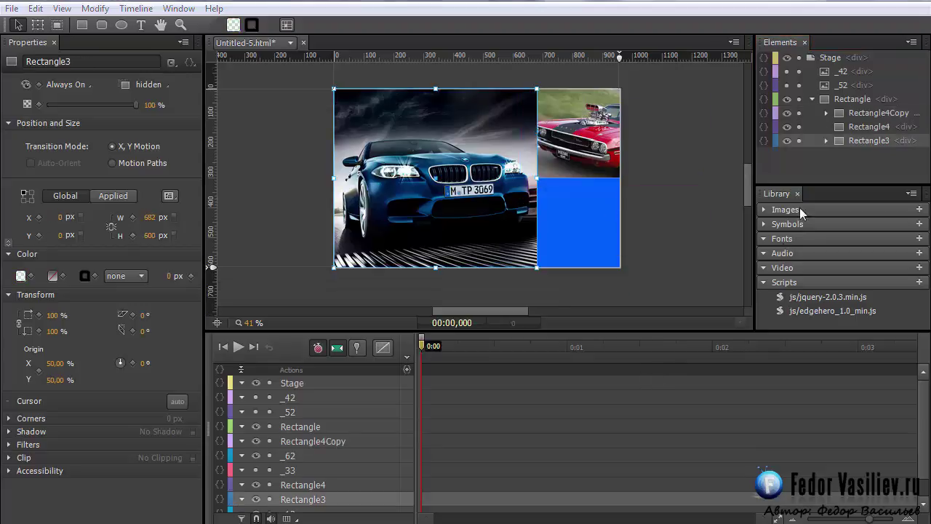
# - Paste the copied class name into the class setting of Rectangle3
pyautogui.click(842, 150)
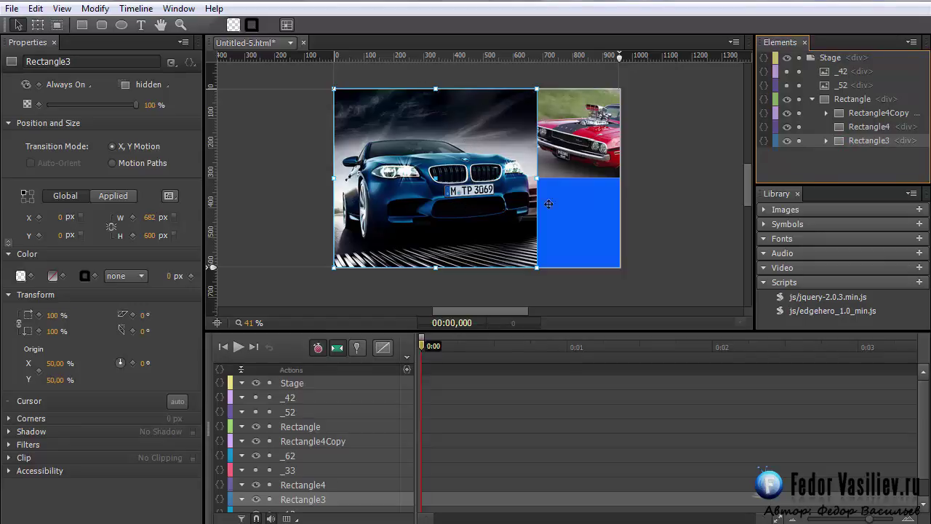
pyautogui.click(842, 142)
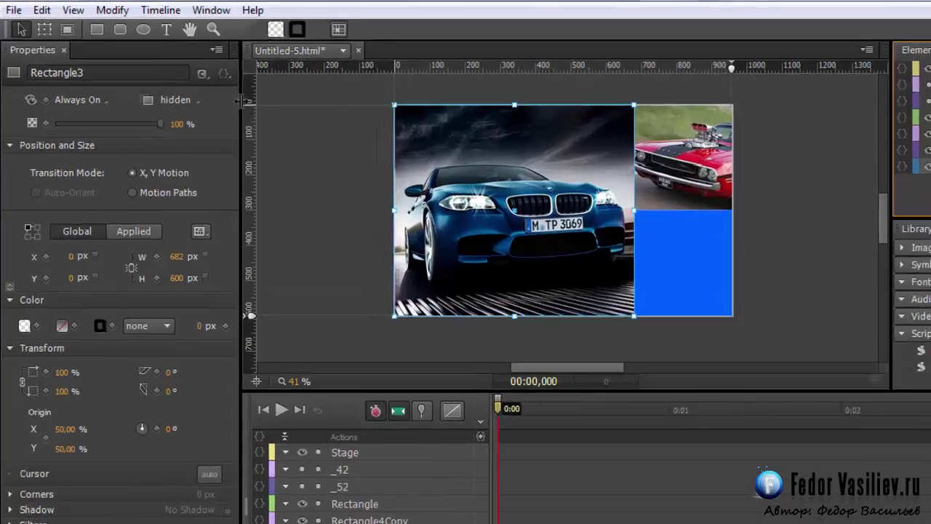
pyautogui.click(172, 62)
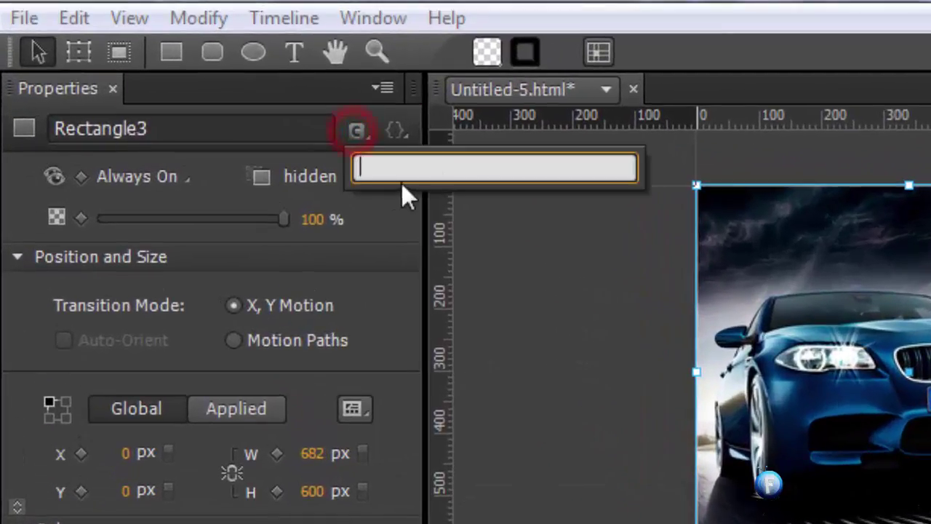
pyautogui.rightClick(408, 164)
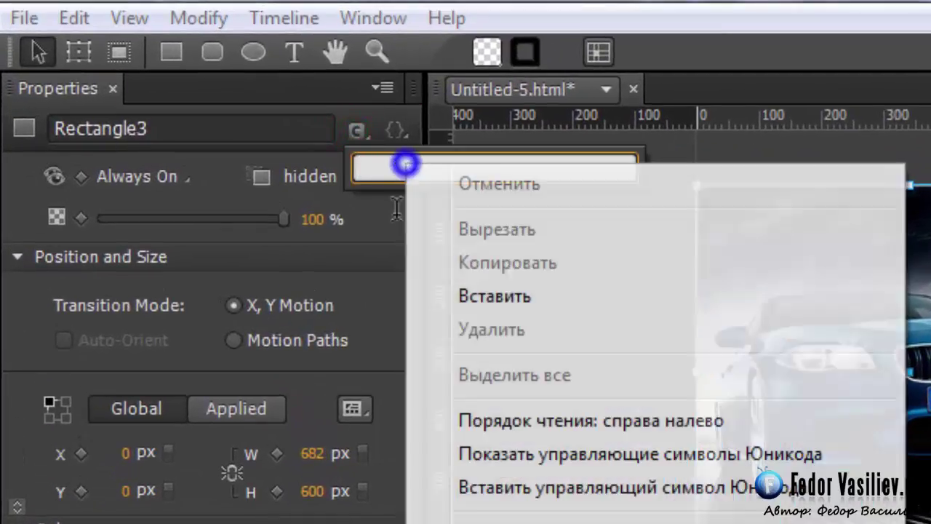
pyautogui.click(494, 297)
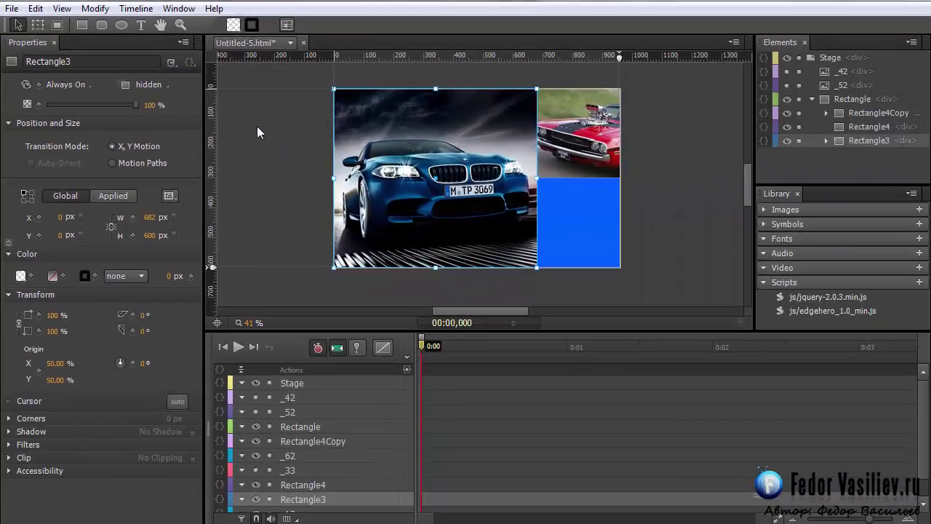
# - Assign the class name verticalslideshow to the Rectangle4Copy frame
pyautogui.click(851, 127)
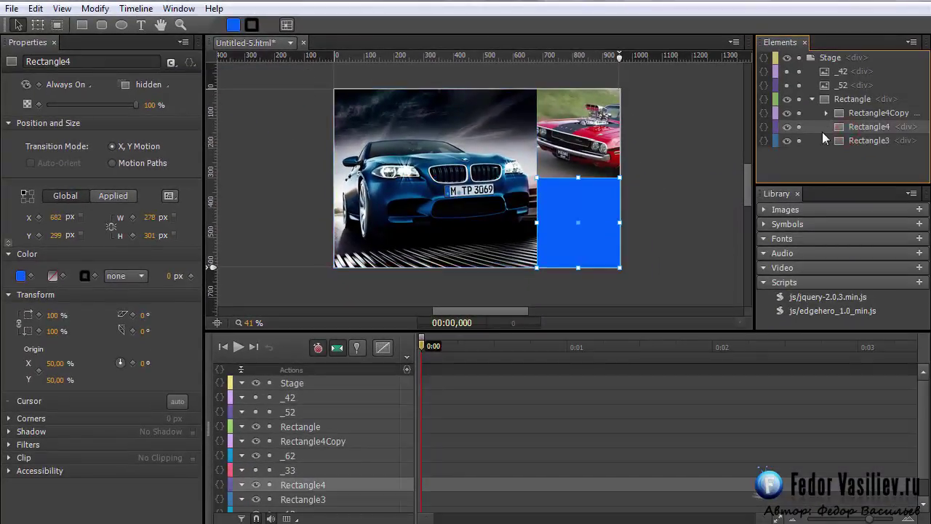
pyautogui.click(847, 112)
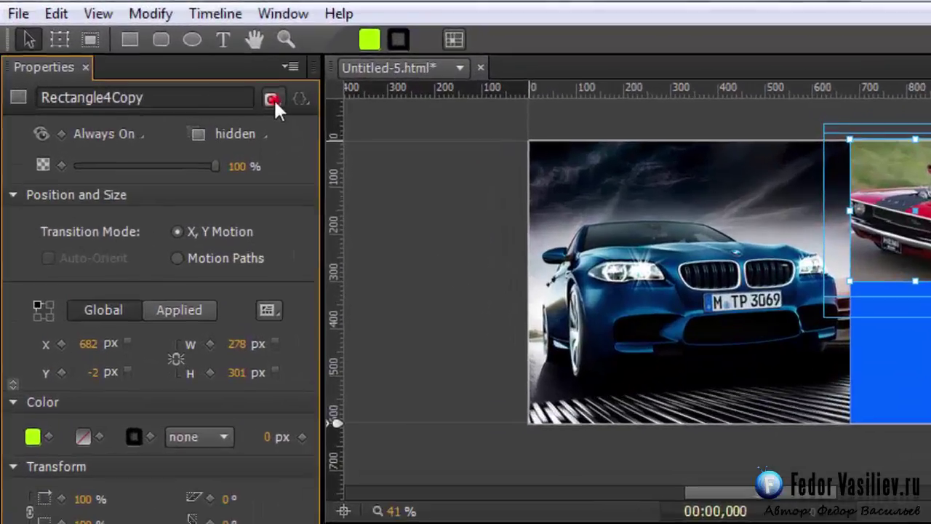
pyautogui.click(170, 63)
pyautogui.hotkey('ctrl', 'c')
pyautogui.rightClick(529, 189)
pyautogui.click(605, 339)
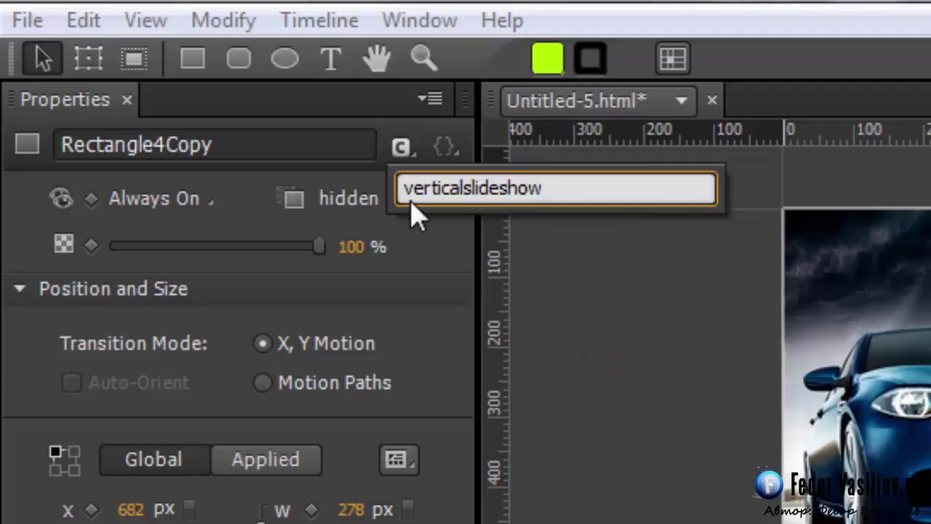
pyautogui.click(569, 194)
pyautogui.hotkey('ctrl', 'a')
pyautogui.click(475, 191)
pyautogui.press('Return')
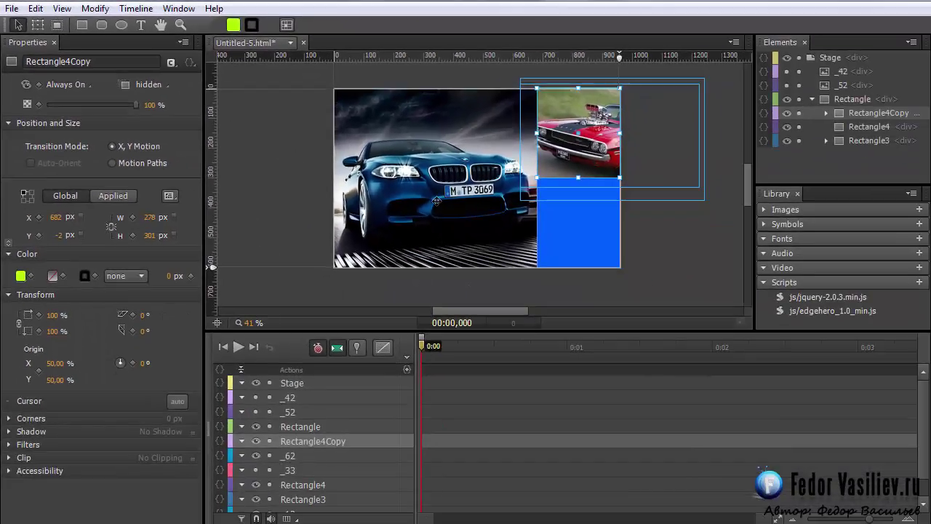
# - Preview the slider in the browser to check both picture areas, and return to Edge Animate
pyautogui.hotkey('ctrl', 'Return')
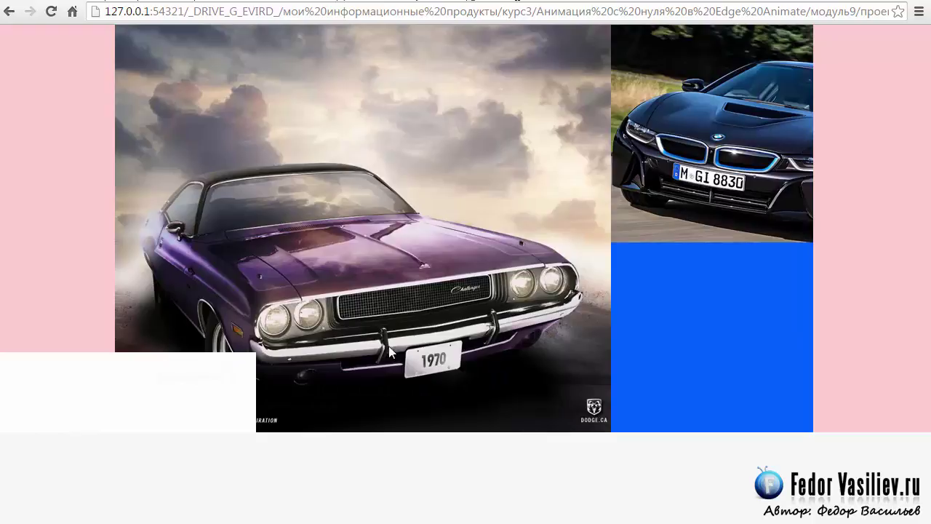
pyautogui.hotkey('alt', 'Tab')
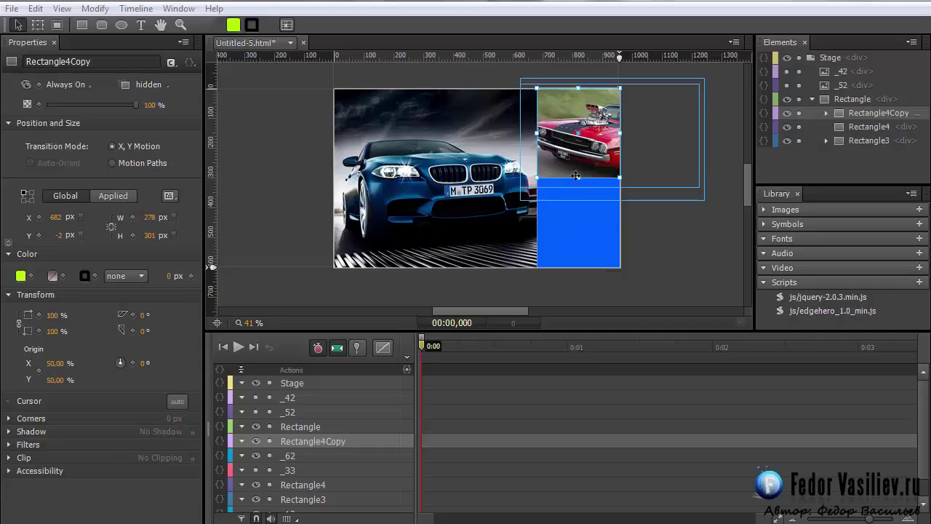
pyautogui.click(578, 219)
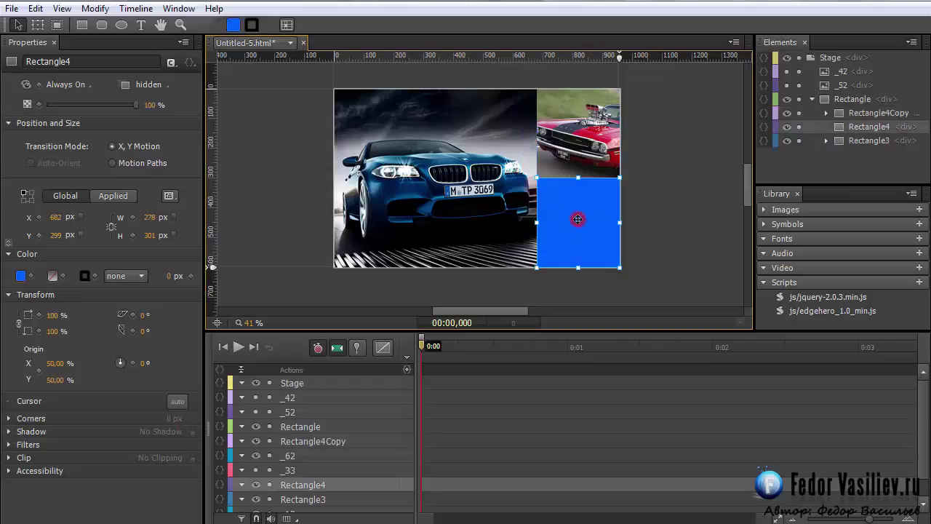
# - Add a ">" text about 127 × 110 px near the large picture's lower-right corner, at about X 537, Y 469
pyautogui.click(851, 118)
pyautogui.click(141, 24)
pyautogui.click(493, 232)
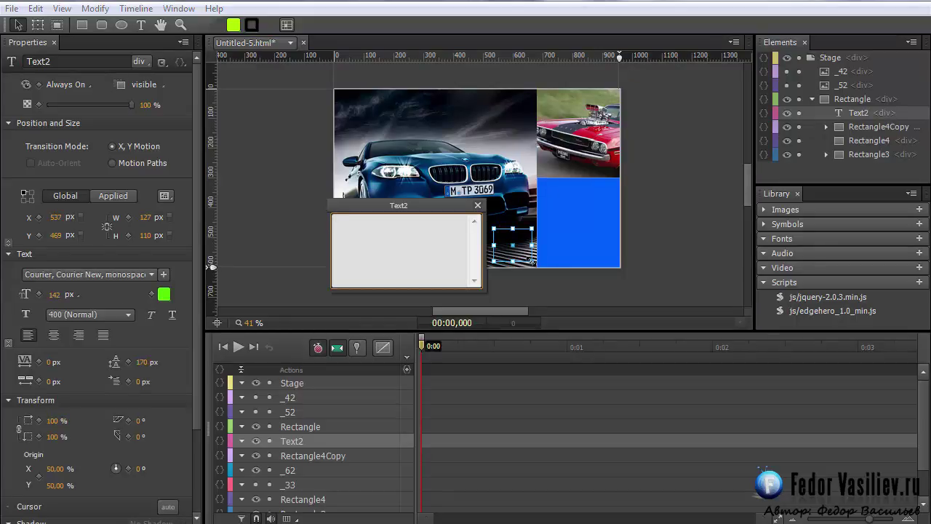
pyautogui.write('>')
pyautogui.click(478, 206)
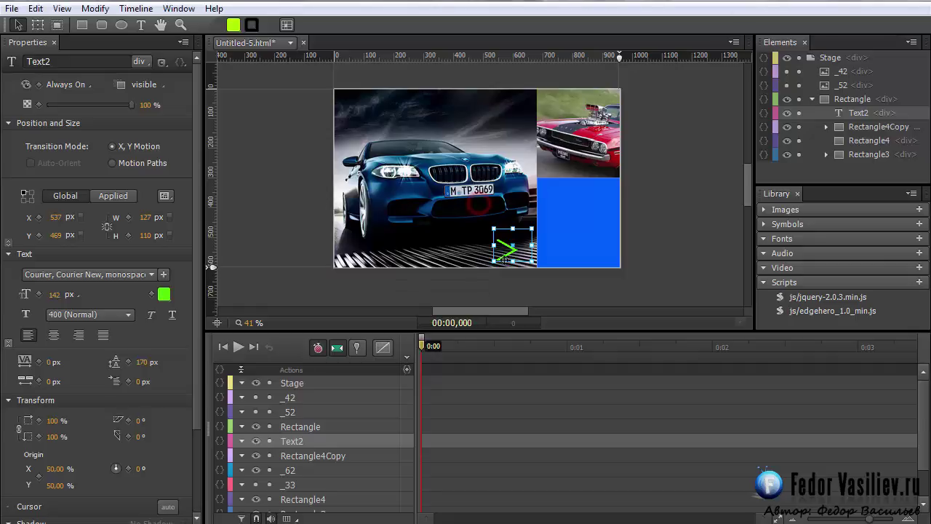
pyautogui.click(164, 294)
pyautogui.click(187, 294)
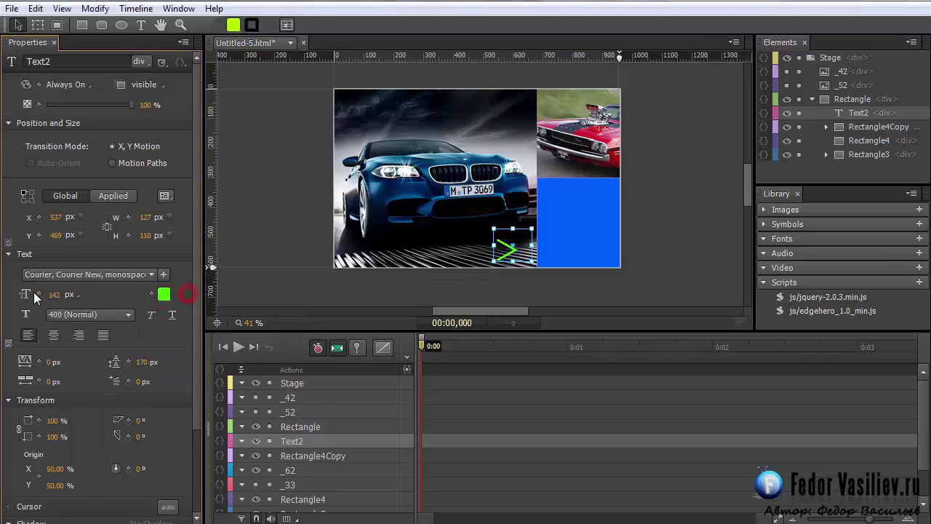
pyautogui.click(56, 274)
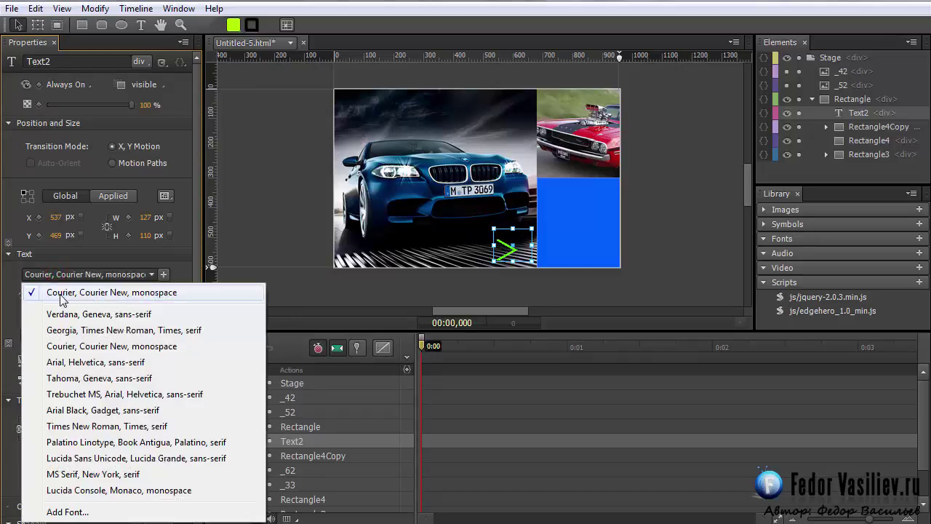
pyautogui.click(62, 295)
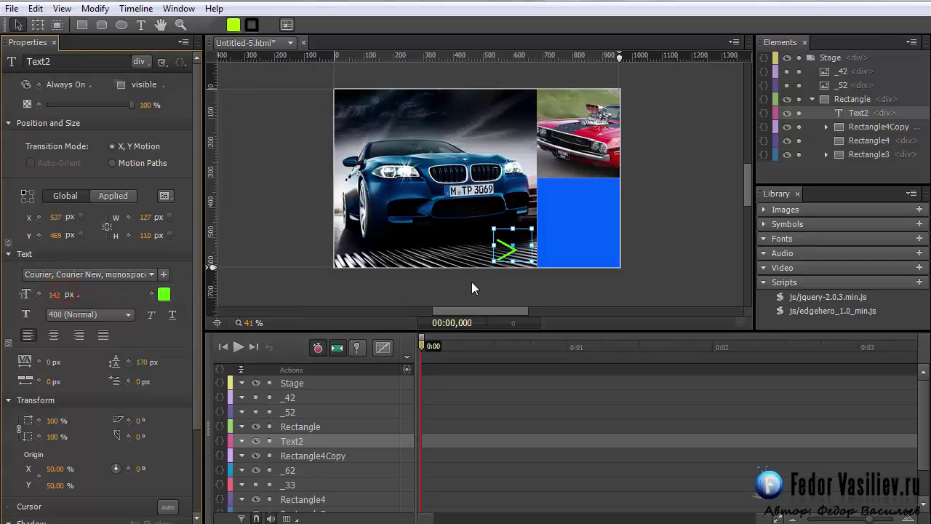
# - Set the arrow text's line height to 115 px and fit its box to about 112 px wide at X 570
pyautogui.moveTo(141, 366); pyautogui.dragTo(86, 350)
pyautogui.click(504, 242)
pyautogui.moveTo(504, 242); pyautogui.dragTo(515, 242)
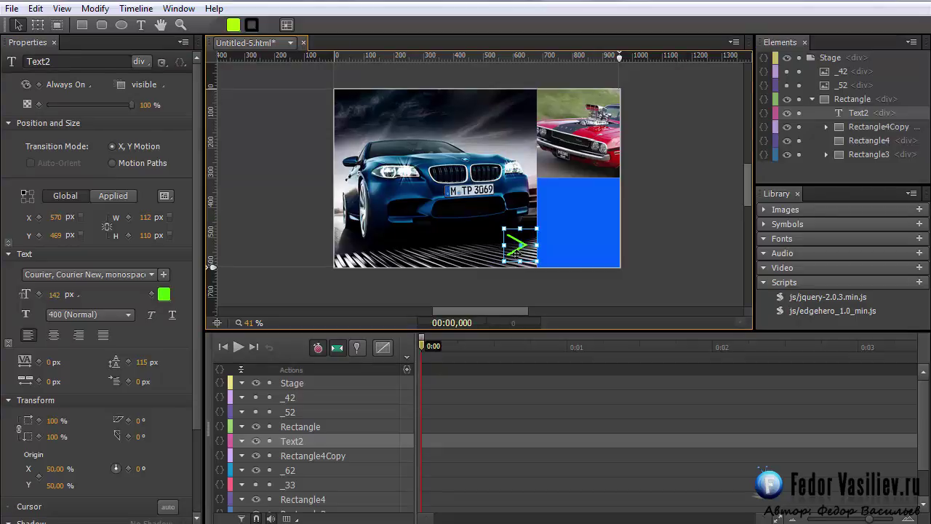
# - Duplicate the arrow text, rotate the copy 180° and place it at the large picture's left edge, about X 0, Y 473
pyautogui.moveTo(521, 245)
pyautogui.mouseDown()
pyautogui.moveTo(359, 247)
pyautogui.moveTo(383, 228)
pyautogui.mouseUp()
pyautogui.click(37, 25)
pyautogui.moveTo(344, 270); pyautogui.dragTo(350, 249)
pyautogui.press('v')
pyautogui.moveTo(247, 323); pyautogui.dragTo(350, 275)
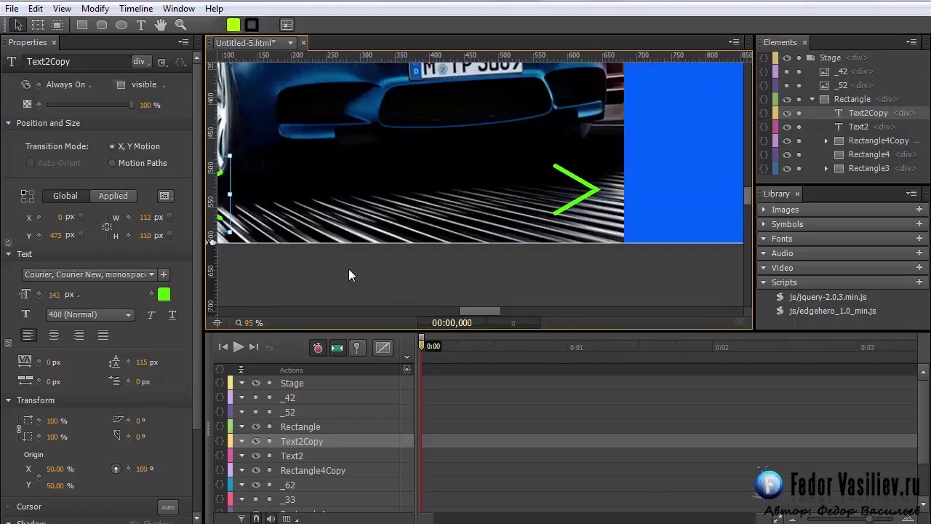
# - Align the left arrow's height with the right arrow at about Y 466 using a temporary horizontal guide, and remove the guide
pyautogui.moveTo(471, 311); pyautogui.dragTo(463, 315)
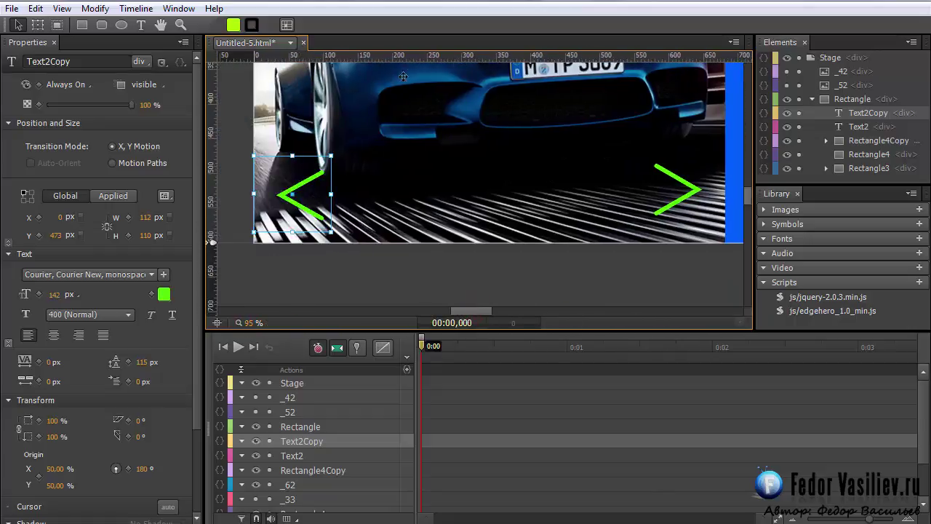
pyautogui.moveTo(403, 57); pyautogui.dragTo(434, 191)
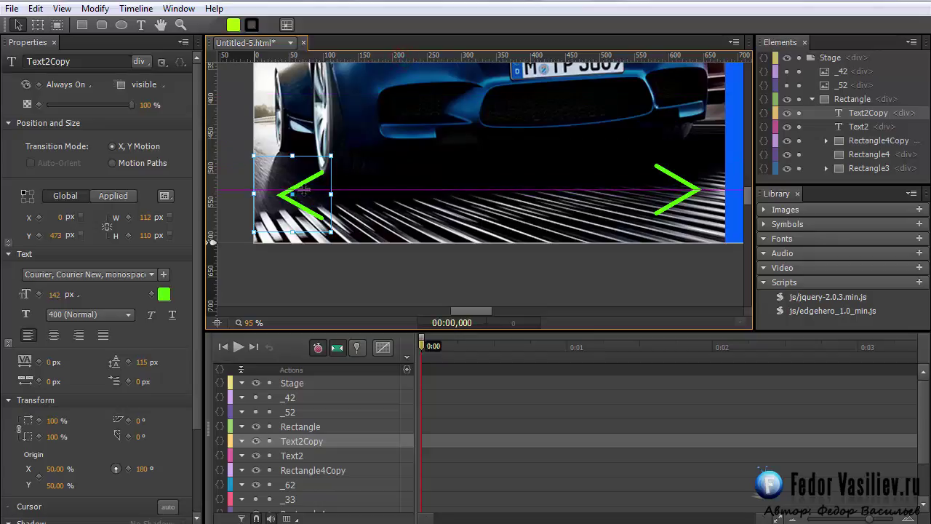
pyautogui.press('Up')
pyautogui.press('Up')
pyautogui.press('Up')
pyautogui.press('Up')
pyautogui.press('Up')
pyautogui.press('Up')
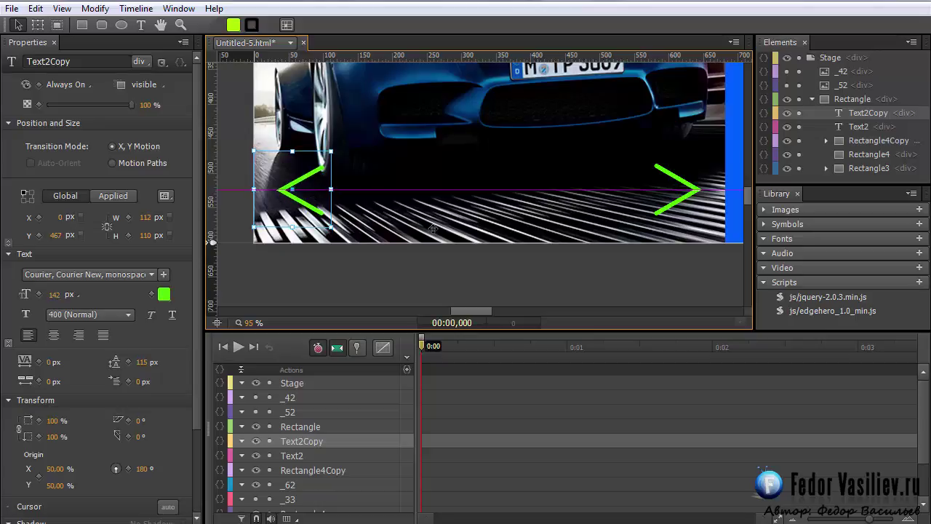
pyautogui.press('Up')
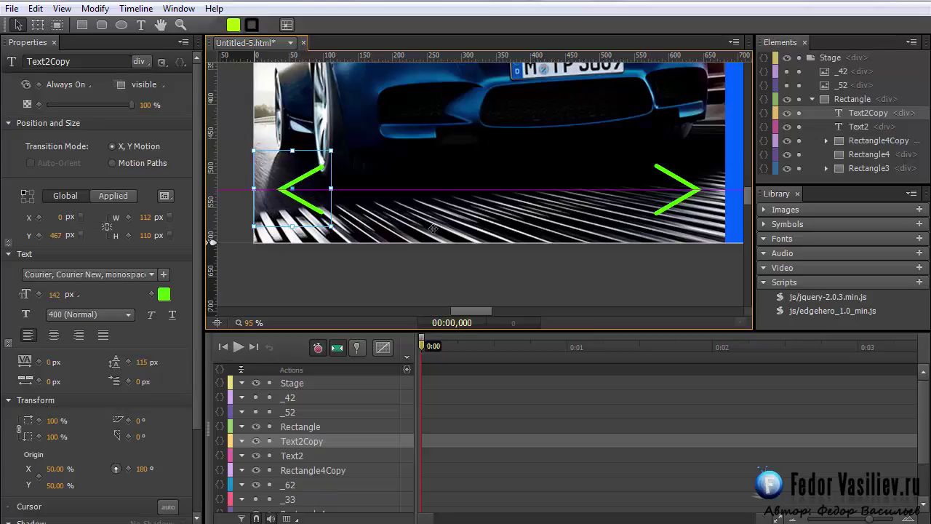
pyautogui.moveTo(420, 61); pyautogui.dragTo(406, 44)
pyautogui.moveTo(374, 190); pyautogui.dragTo(403, 22)
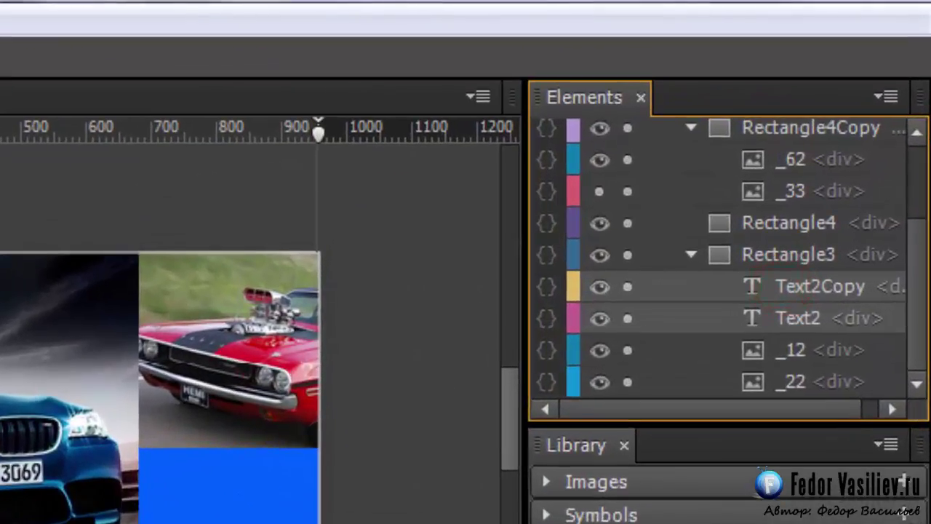
# - Examine the nesting of Text2Copy, Text2 and the _12 image inside Rectangle3
pyautogui.click(764, 256)
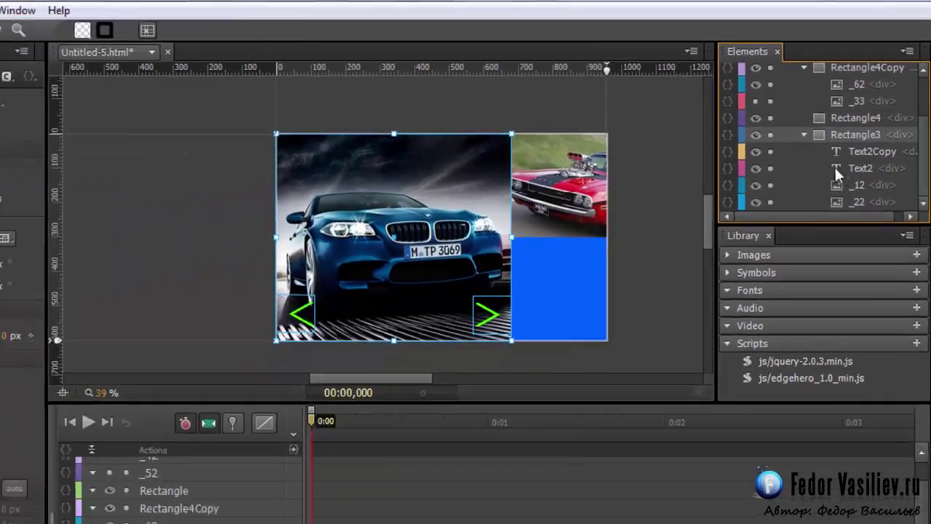
pyautogui.click(759, 318)
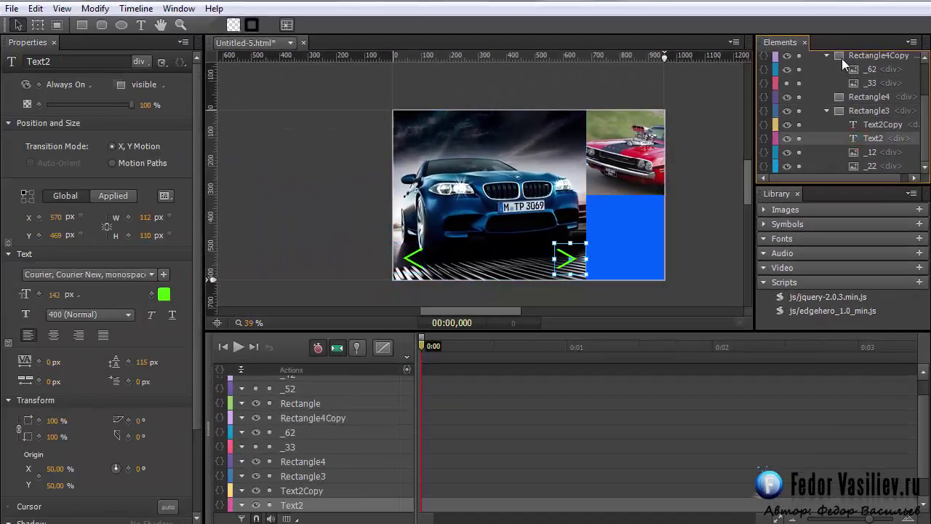
pyautogui.click(868, 124)
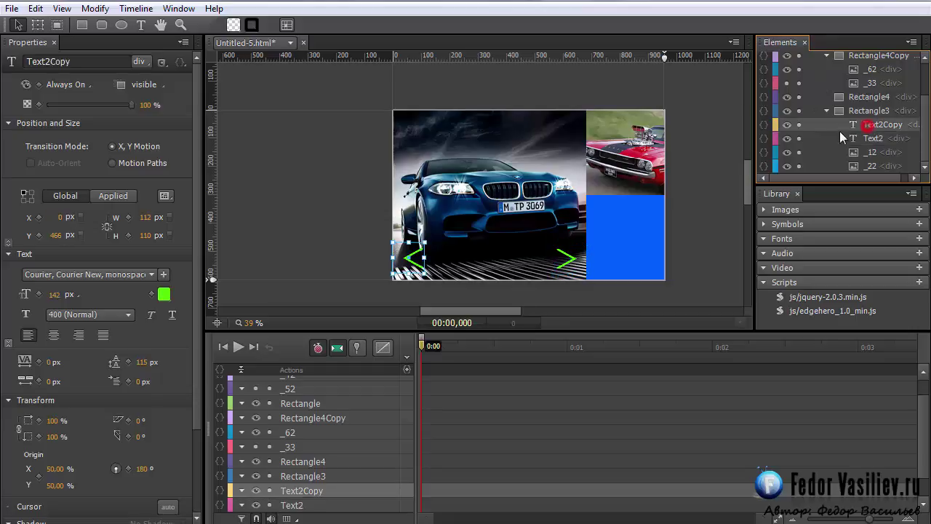
pyautogui.click(856, 139)
pyautogui.click(856, 130)
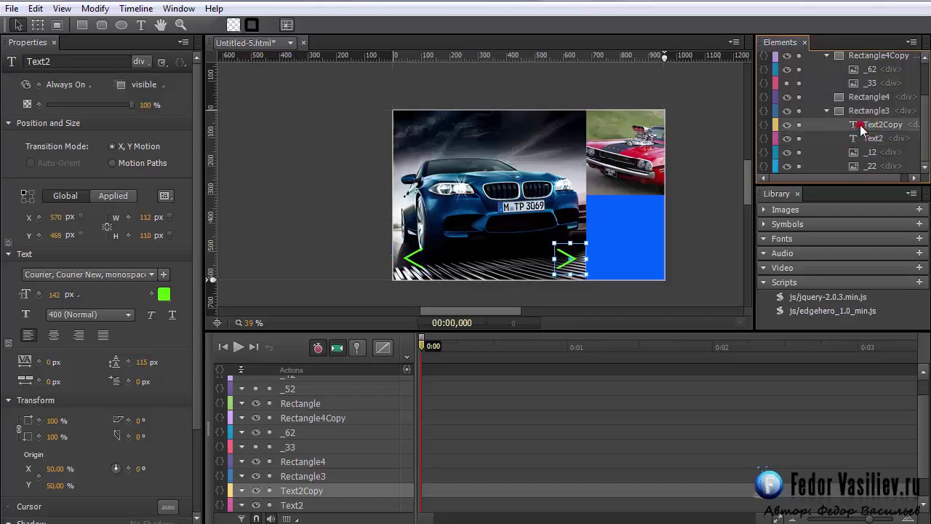
pyautogui.click(857, 140)
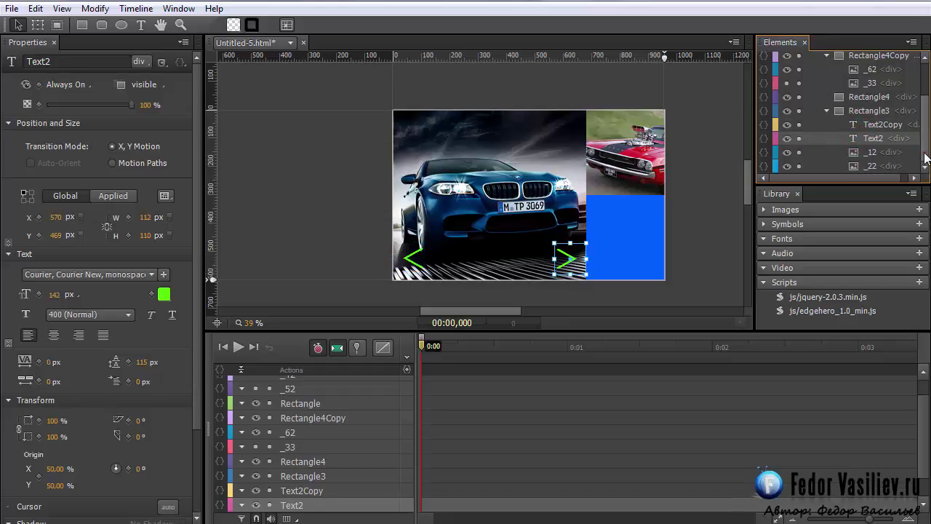
pyautogui.click(870, 153)
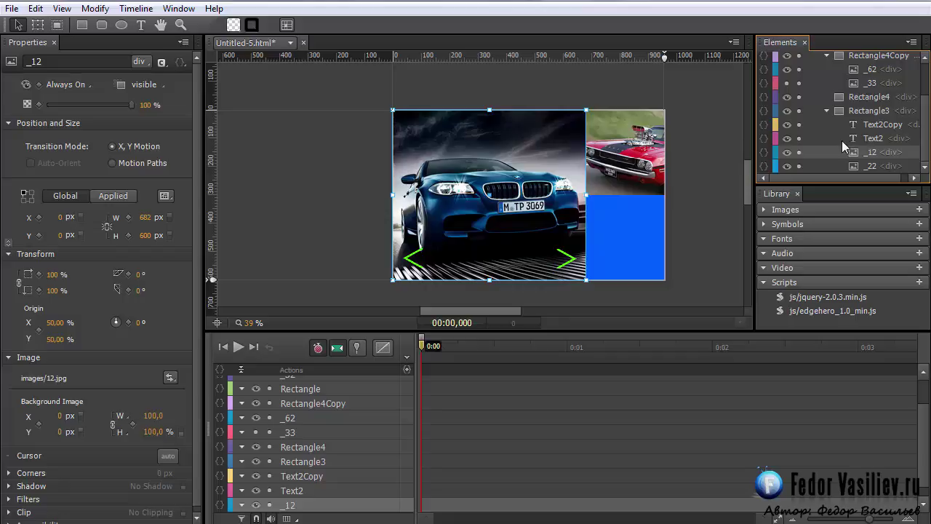
# - Assign the class name next_slideshow to the right arrow text
pyautogui.click(564, 260)
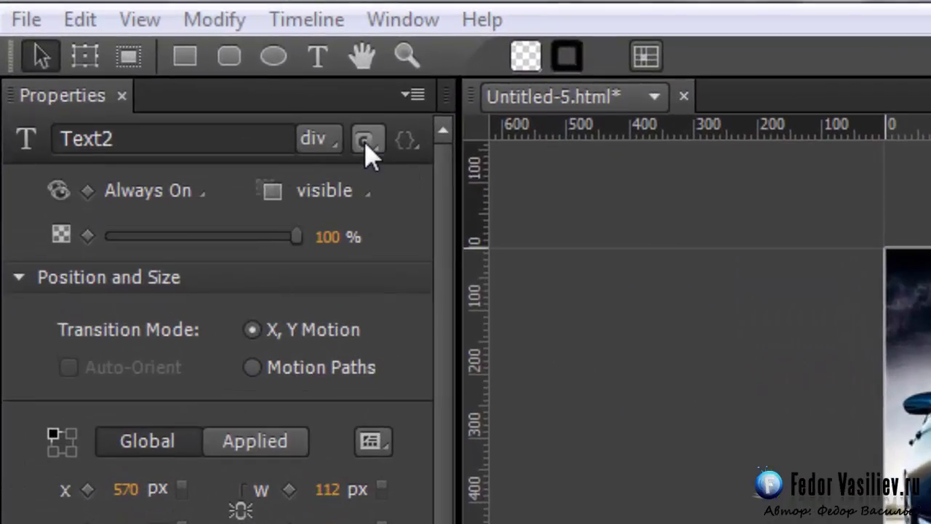
pyautogui.click(162, 63)
pyautogui.rightClick(419, 177)
pyautogui.click(473, 326)
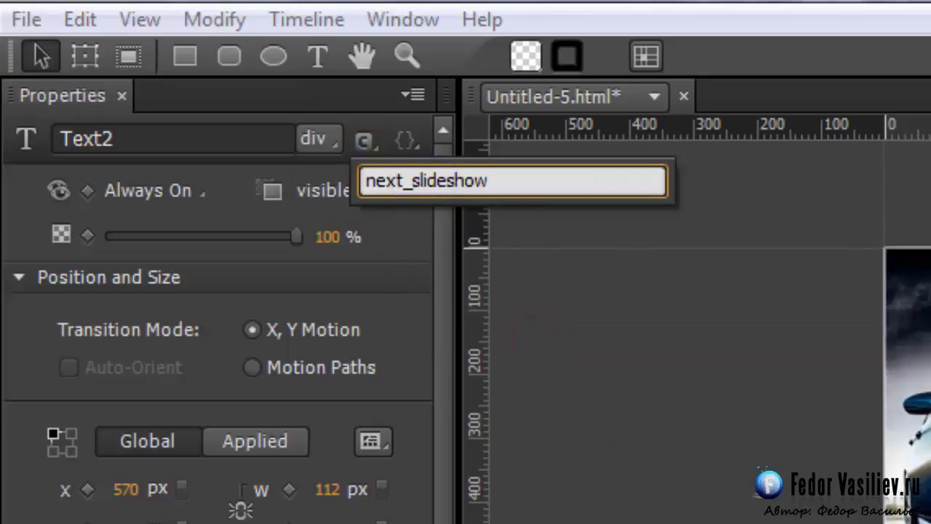
pyautogui.doubleClick(516, 182)
pyautogui.click(415, 181)
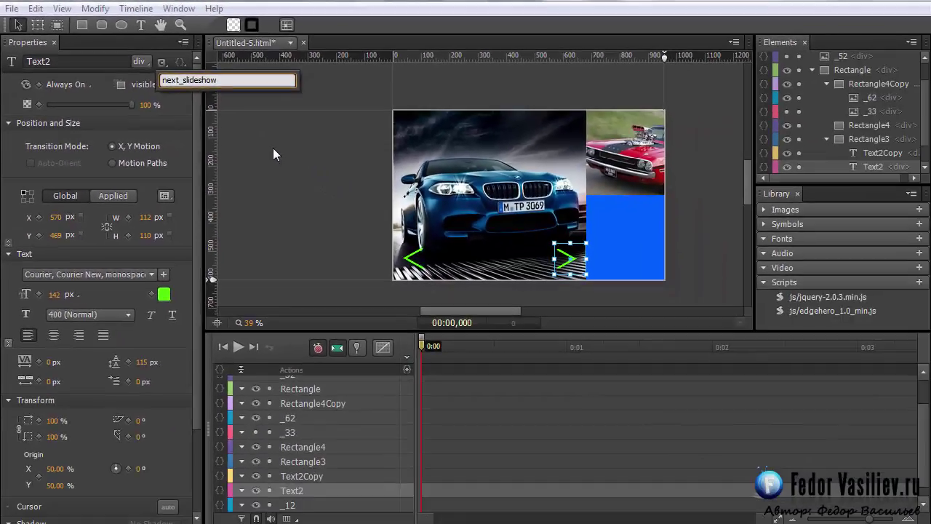
pyautogui.press('Return')
# - Assign the class name prev_slideshow to the left arrow text
pyautogui.click(421, 260)
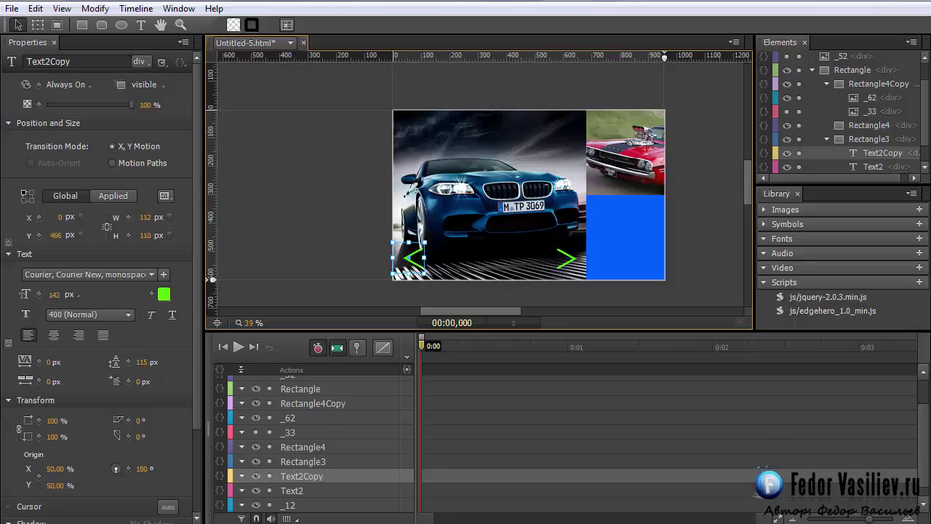
pyautogui.click(161, 62)
pyautogui.rightClick(197, 82)
pyautogui.click(225, 146)
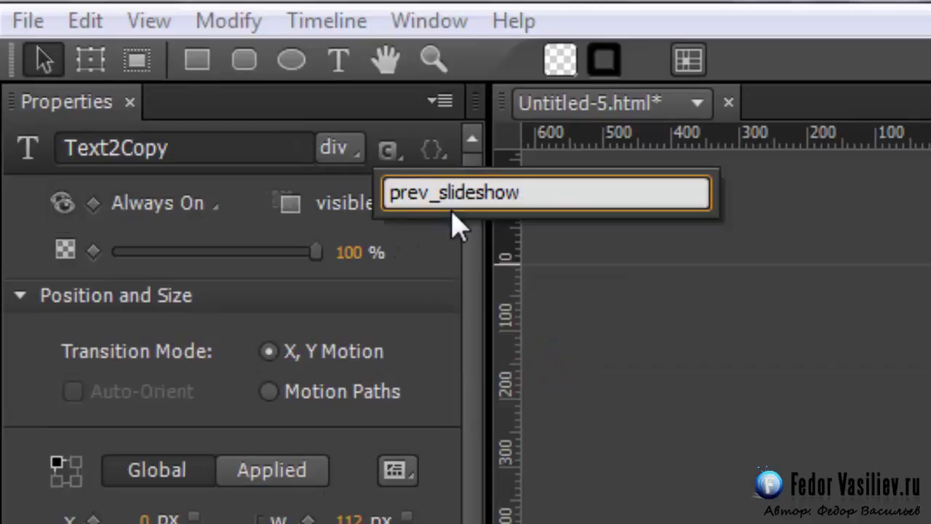
pyautogui.press('Return')
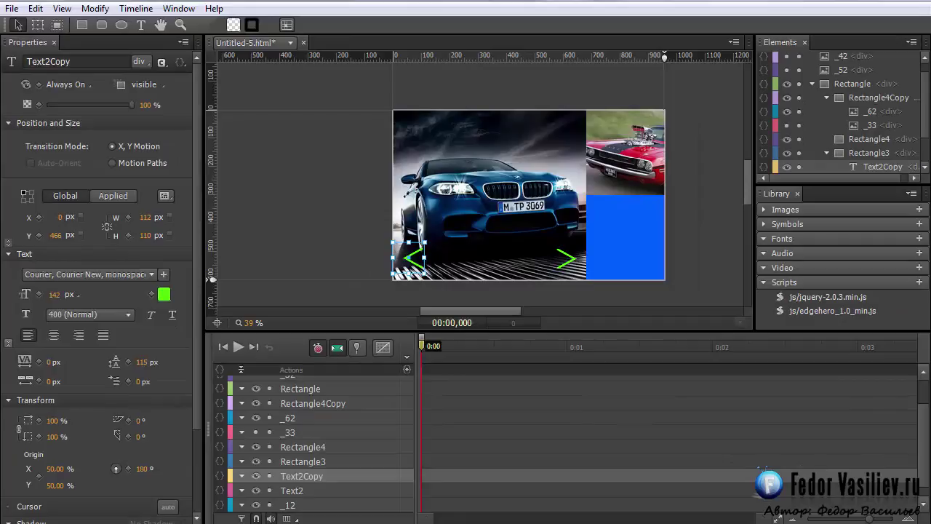
# - Show the _42 and _52 images, move them below the stage to Y 704 at about X -404 and X -328, and preview the slider
pyautogui.click(788, 69)
pyautogui.click(788, 56)
pyautogui.moveTo(927, 125); pyautogui.dragTo(928, 114)
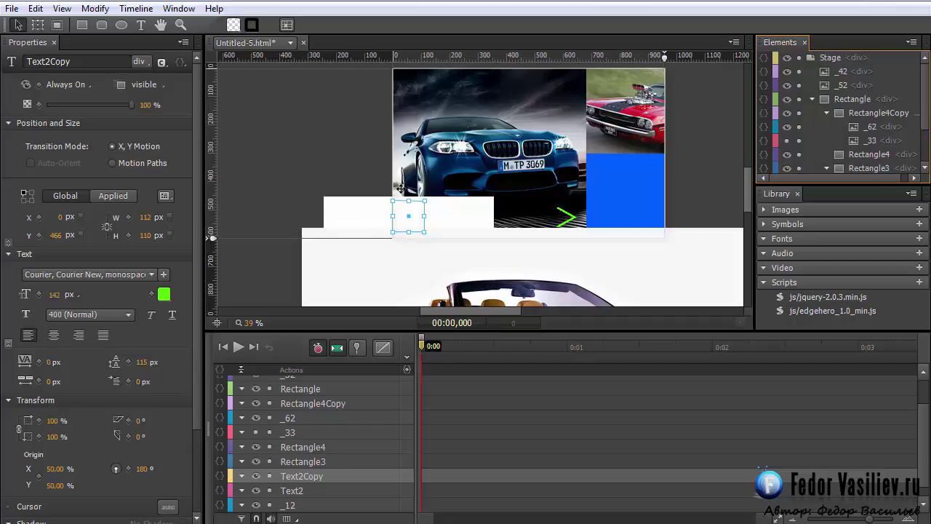
pyautogui.click(357, 284)
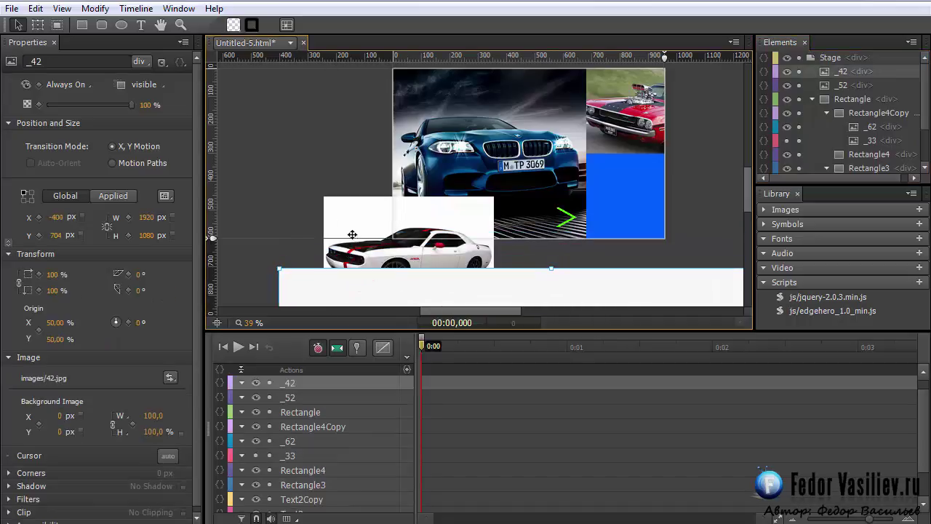
pyautogui.moveTo(340, 210); pyautogui.dragTo(316, 277)
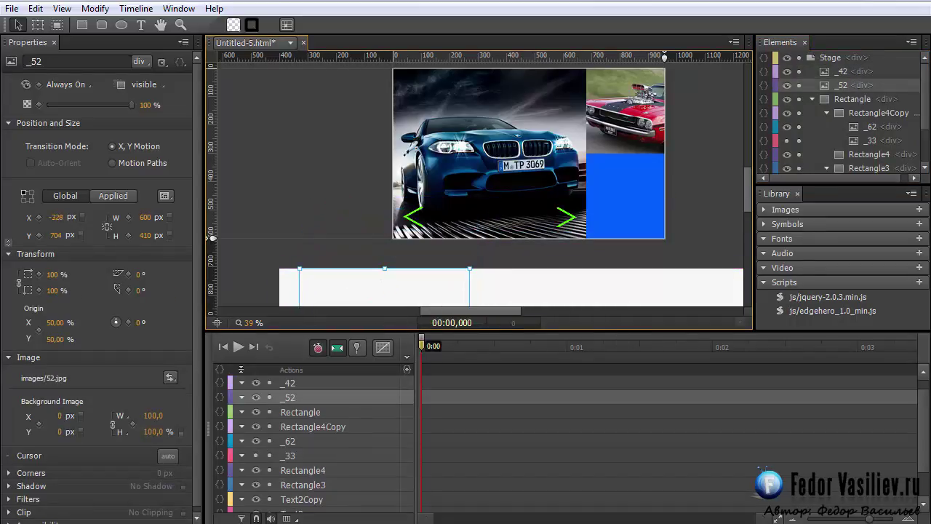
pyautogui.hotkey('ctrl', 'Return')
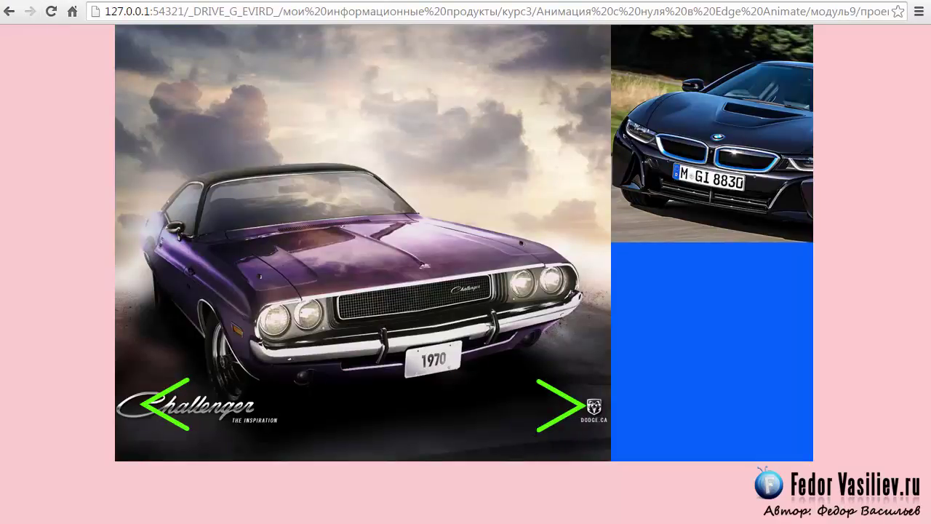
# - Test the next and previous arrows in the browser preview, and return to Edge Animate
pyautogui.click(572, 406)
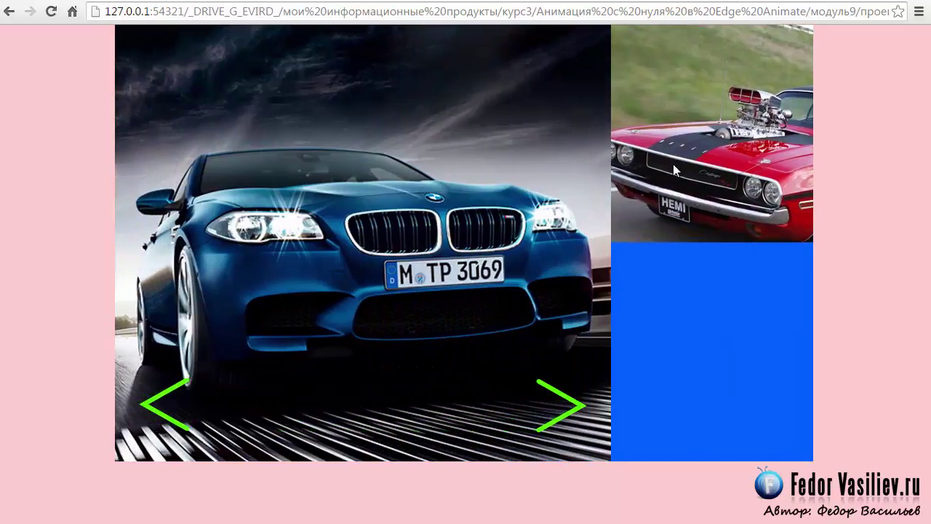
pyautogui.click(157, 407)
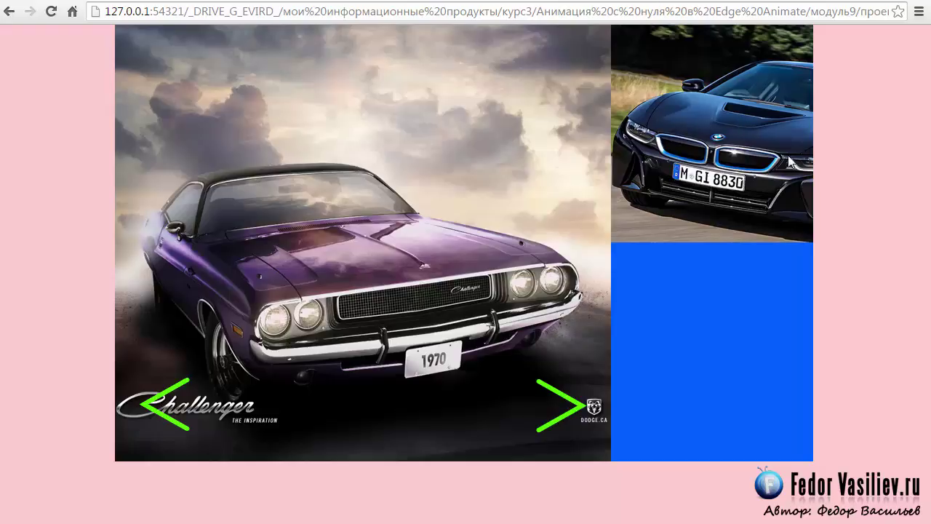
pyautogui.click(574, 403)
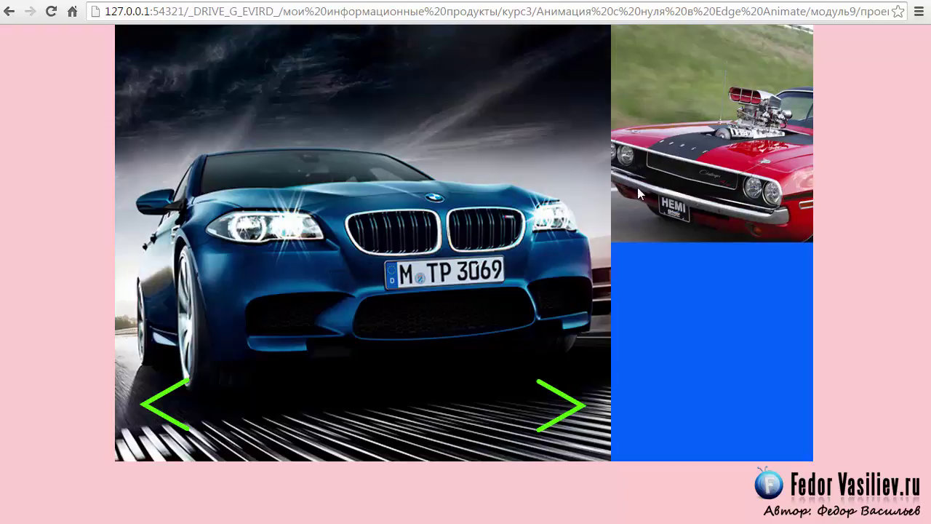
pyautogui.click(154, 402)
pyautogui.hotkey('alt', 'Tab')
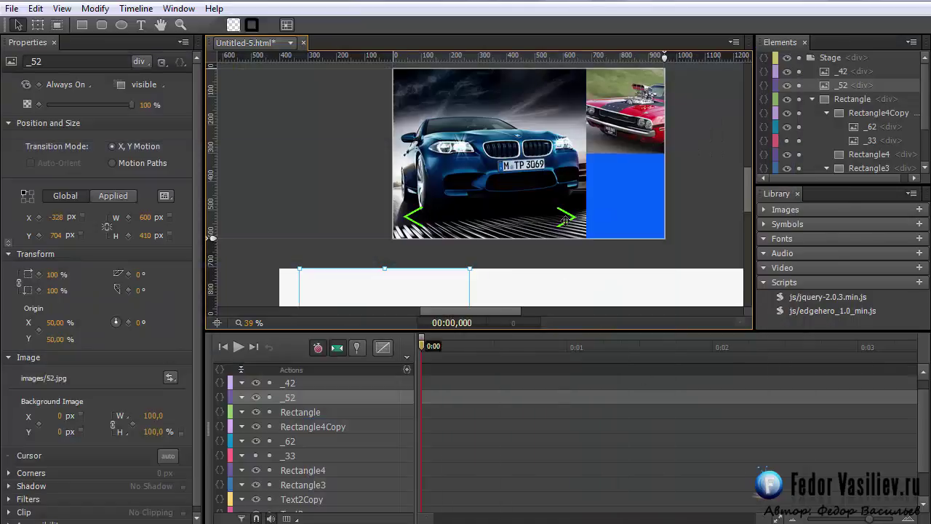
# - Set the hand pointer cursor for both the right and left arrow texts
pyautogui.click(566, 220)
pyautogui.keyDown('shift'); pyautogui.click(411, 217); pyautogui.keyUp('shift')
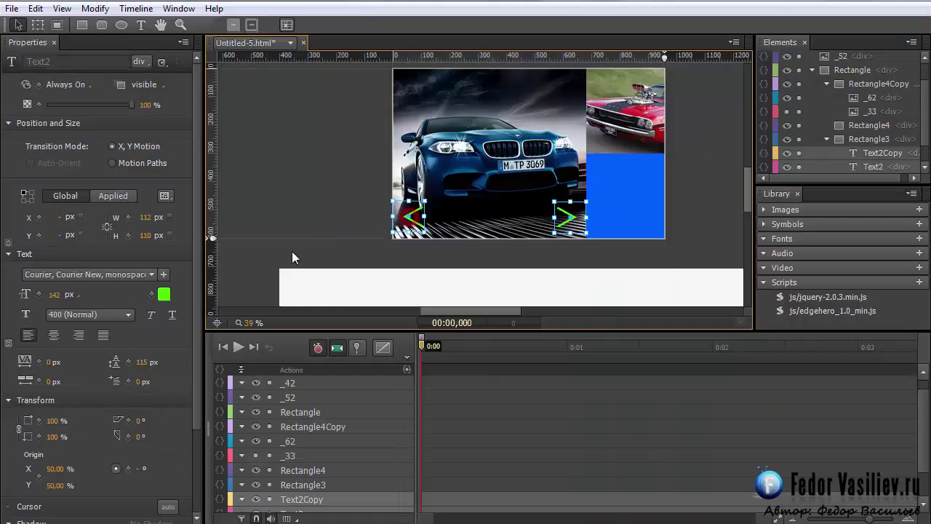
pyautogui.click(169, 507)
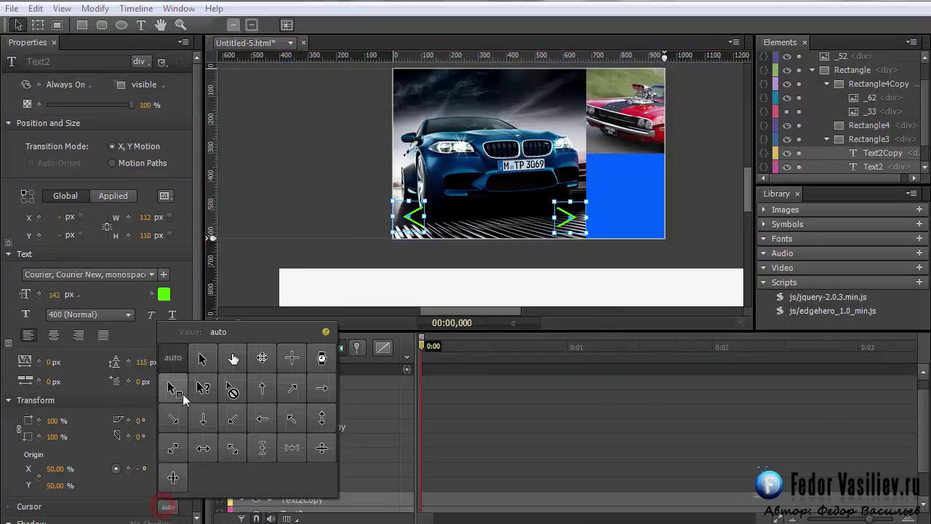
pyautogui.click(232, 358)
pyautogui.click(272, 214)
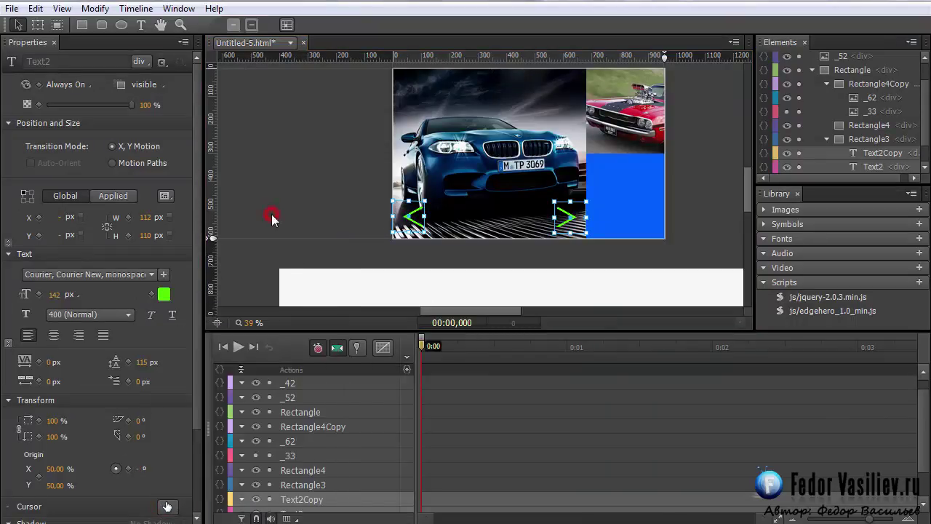
# - Show the _33 image, place _62 below it inside Rectangle4Copy, and preview the changed image order
pyautogui.click(826, 111)
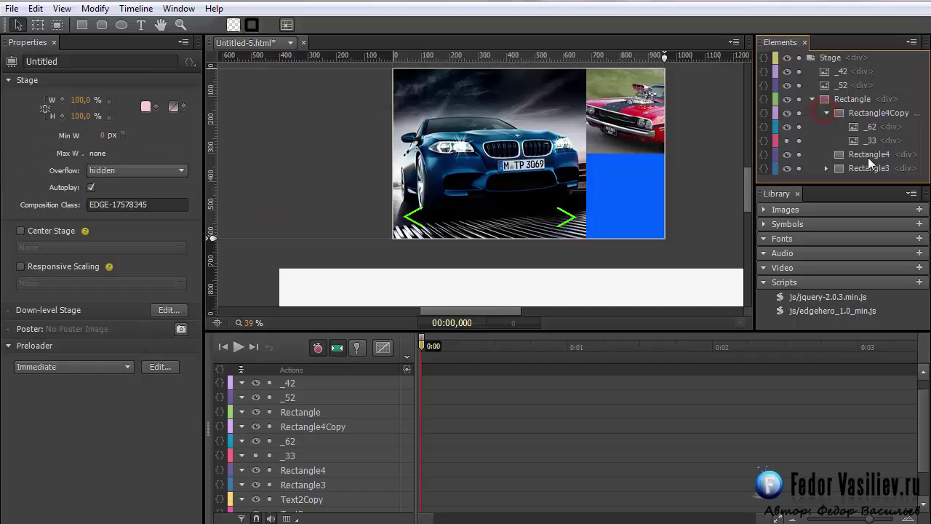
pyautogui.click(832, 113)
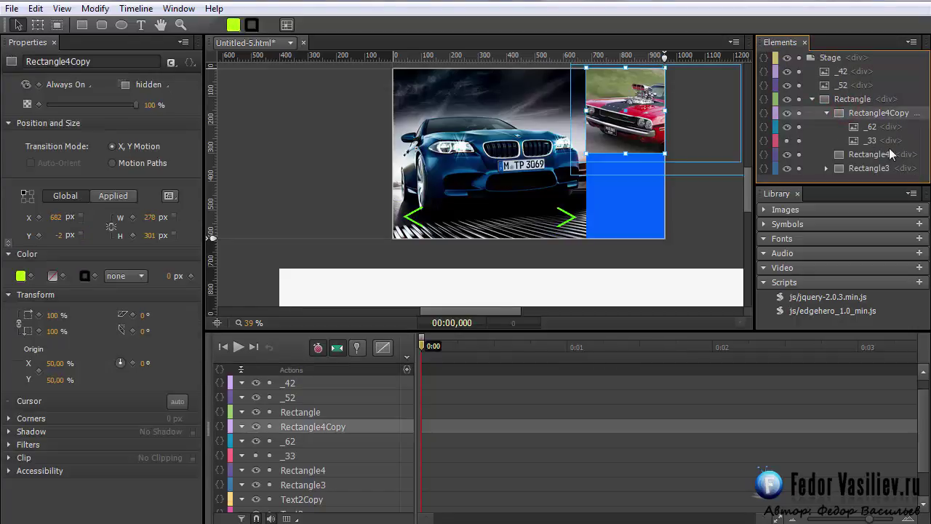
pyautogui.click(865, 129)
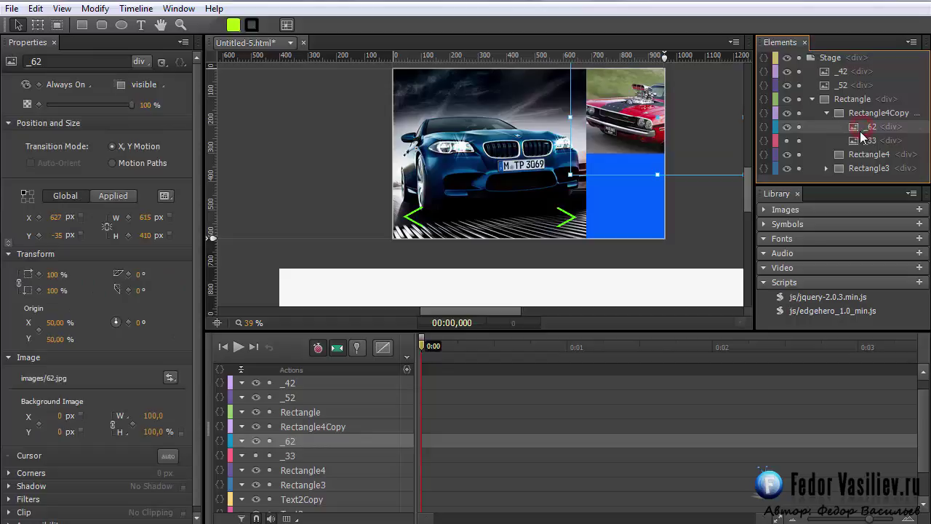
pyautogui.click(787, 140)
pyautogui.moveTo(858, 127); pyautogui.dragTo(857, 148)
pyautogui.hotkey('ctrl', 'Return')
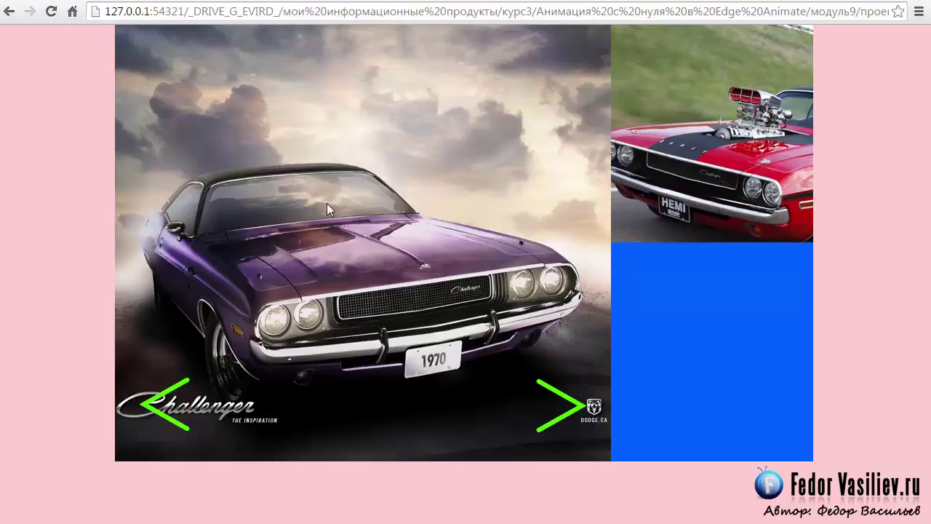
pyautogui.click(571, 409)
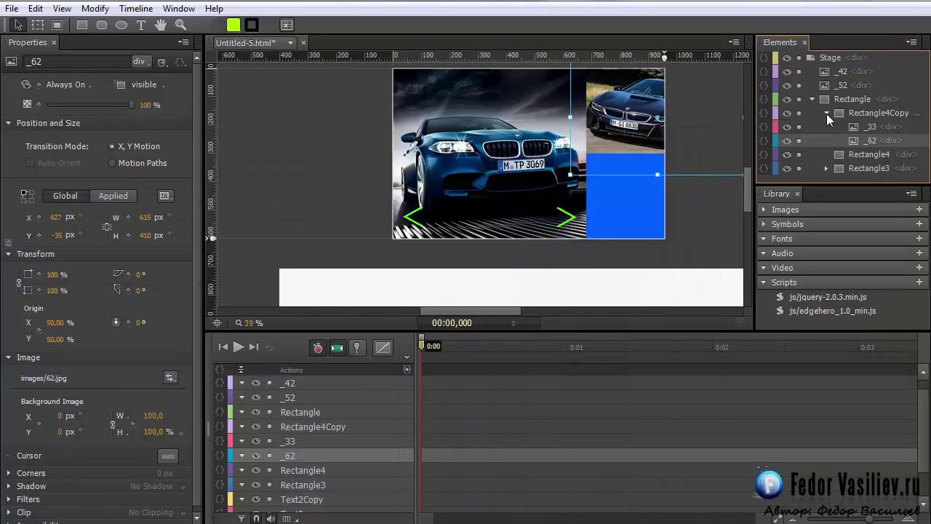
# - Check the class name assigned to Rectangle4
pyautogui.click(827, 113)
pyautogui.click(866, 126)
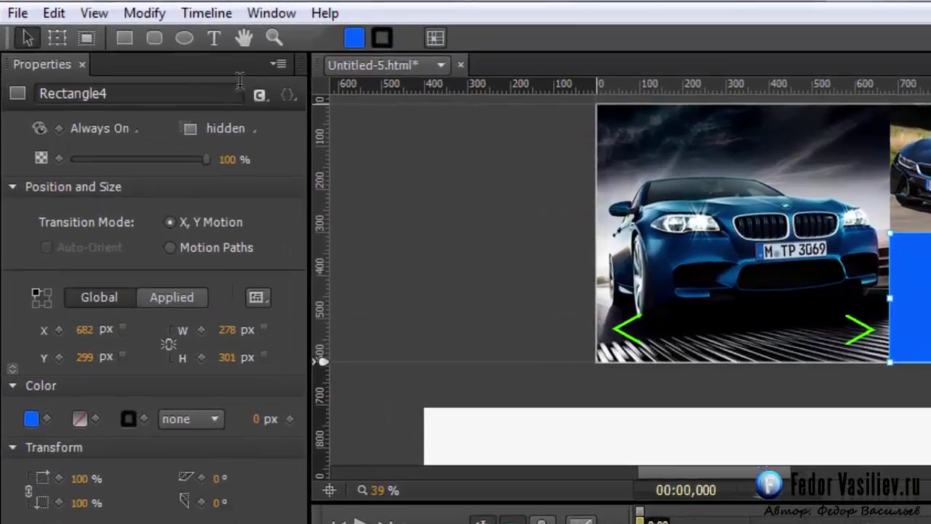
pyautogui.click(187, 68)
pyautogui.click(484, 150)
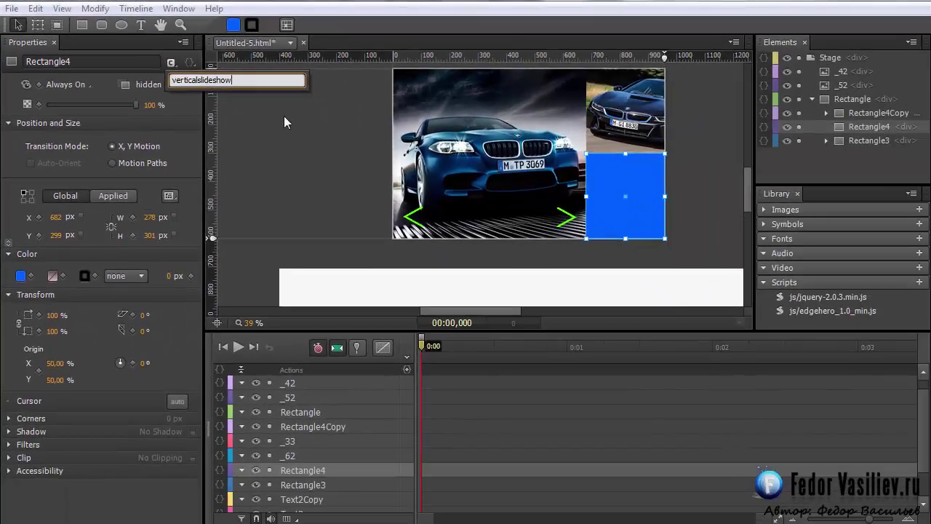
pyautogui.click(463, 185)
# - Nest the _42 image inside Rectangle4
pyautogui.click(588, 290)
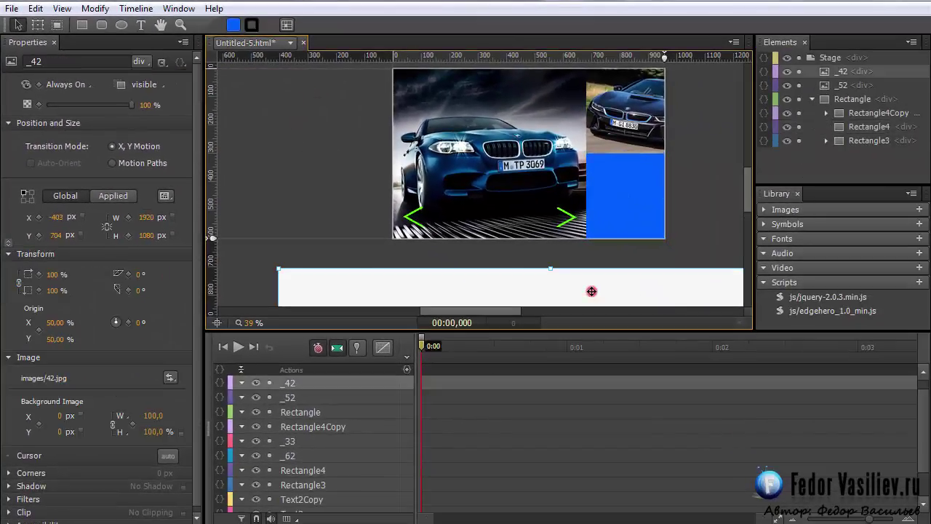
pyautogui.click(829, 72)
pyautogui.moveTo(832, 76); pyautogui.dragTo(857, 131)
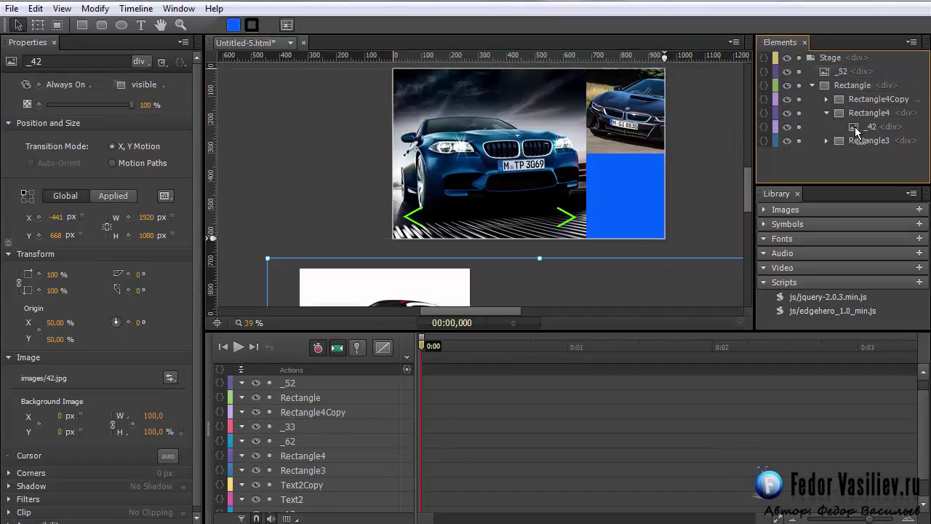
# - Nest the _52 image inside Rectangle4 and position it at about X 642, Y 190 px
pyautogui.click(836, 72)
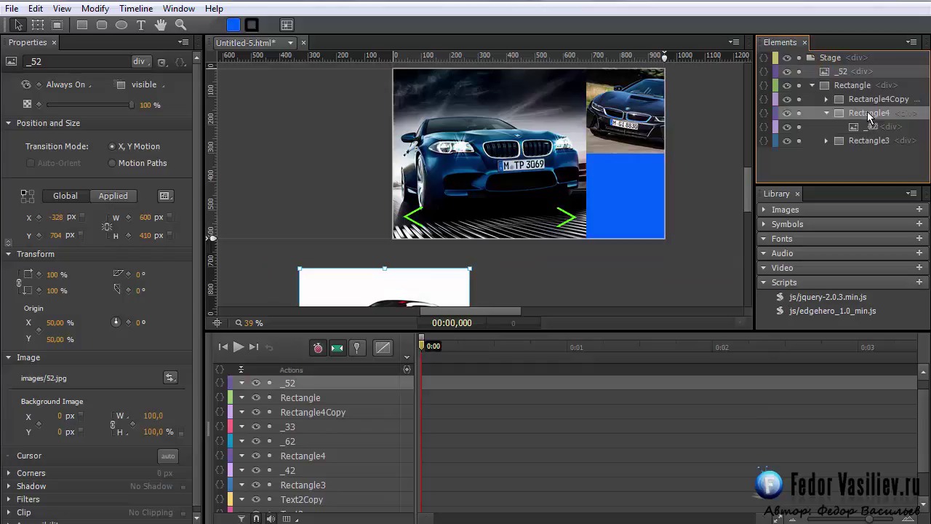
pyautogui.moveTo(870, 116); pyautogui.dragTo(870, 116)
pyautogui.moveTo(424, 287); pyautogui.dragTo(709, 153)
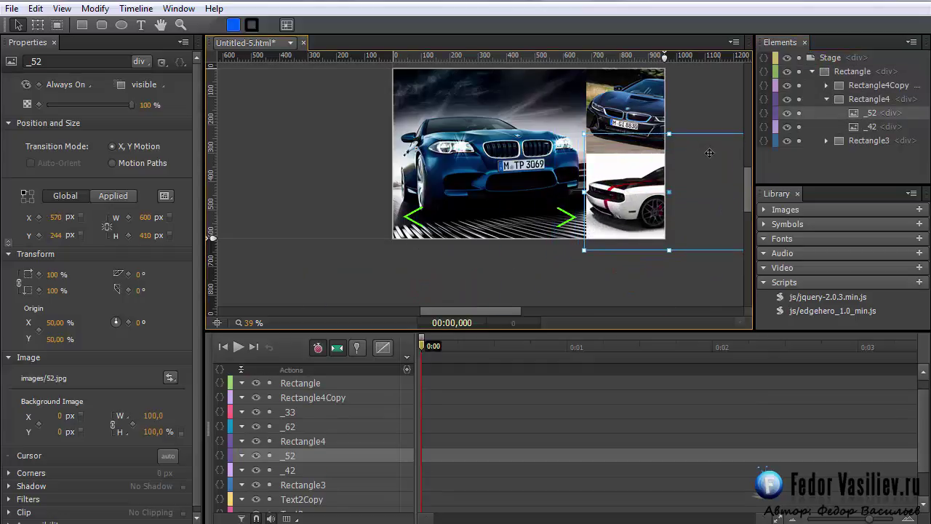
pyautogui.moveTo(708, 184); pyautogui.dragTo(741, 211)
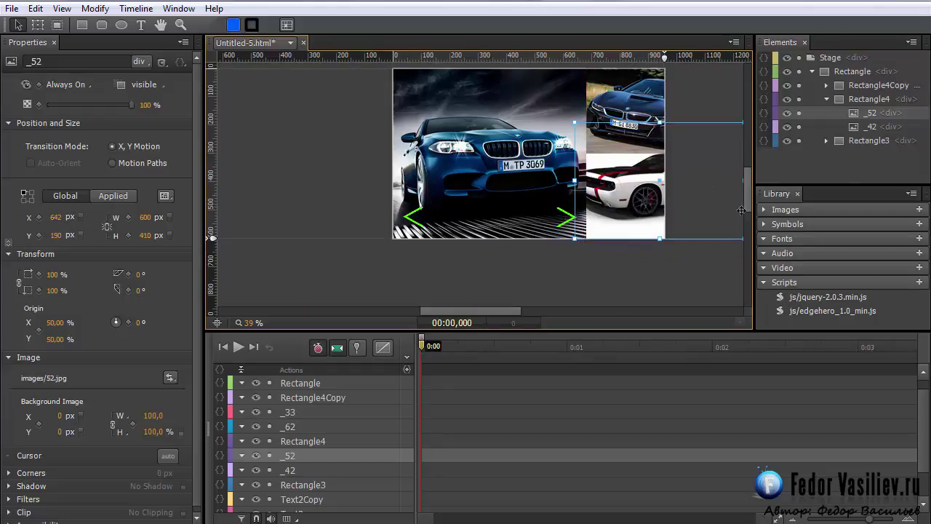
# - Hide _52, then scale the _42 image to about 693 × 390 px and position it at about X 486, Y 240 px
pyautogui.click(860, 124)
pyautogui.click(786, 113)
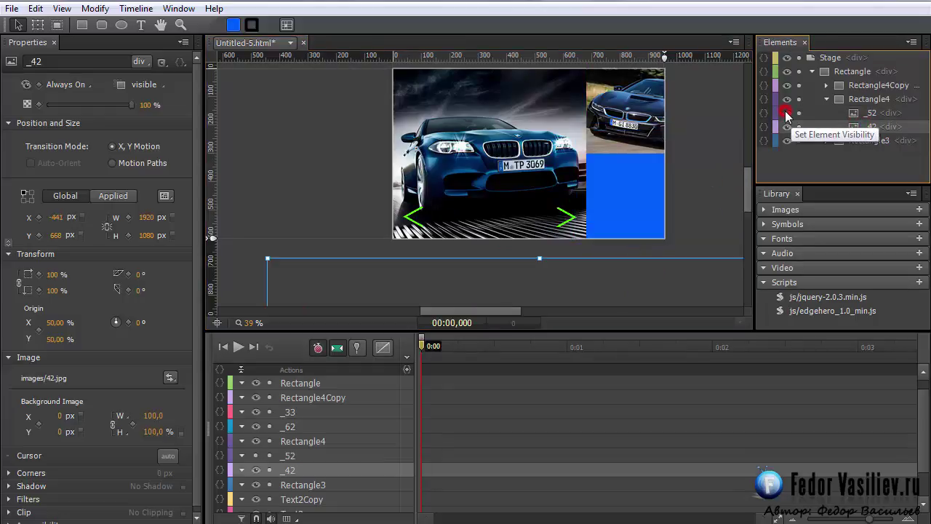
pyautogui.moveTo(663, 271); pyautogui.dragTo(497, 108)
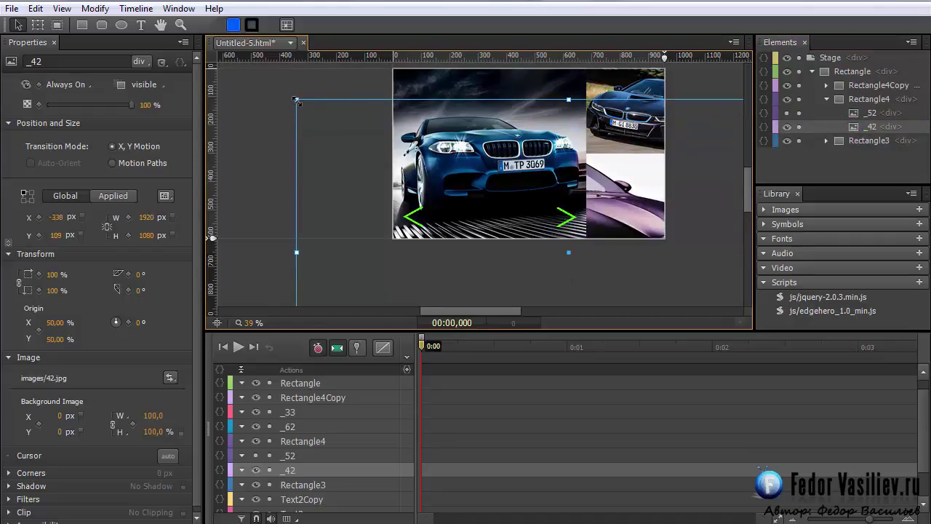
pyautogui.moveTo(297, 98); pyautogui.dragTo(415, 90)
pyautogui.moveTo(626, 270); pyautogui.dragTo(652, 269)
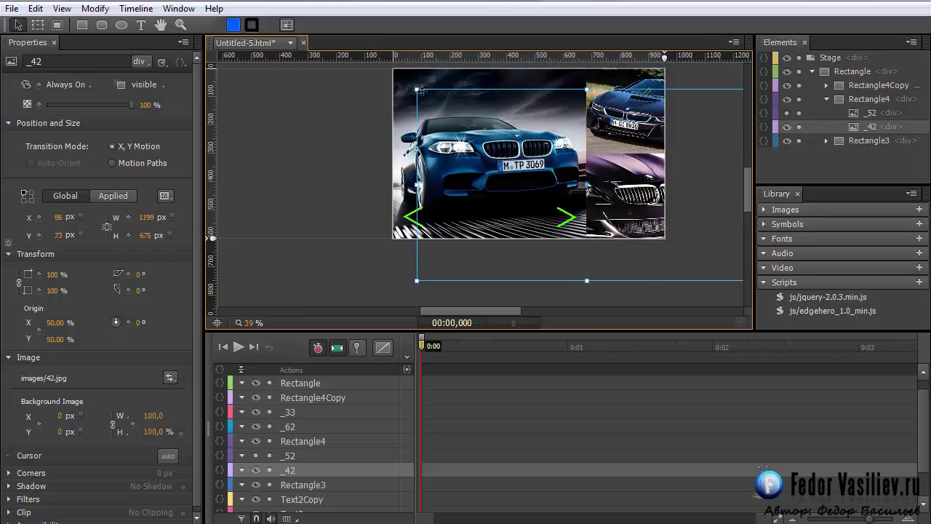
pyautogui.moveTo(415, 89); pyautogui.dragTo(490, 131)
pyautogui.moveTo(678, 204); pyautogui.dragTo(464, 111)
pyautogui.moveTo(507, 135); pyautogui.dragTo(609, 195)
pyautogui.moveTo(585, 183); pyautogui.dragTo(603, 181)
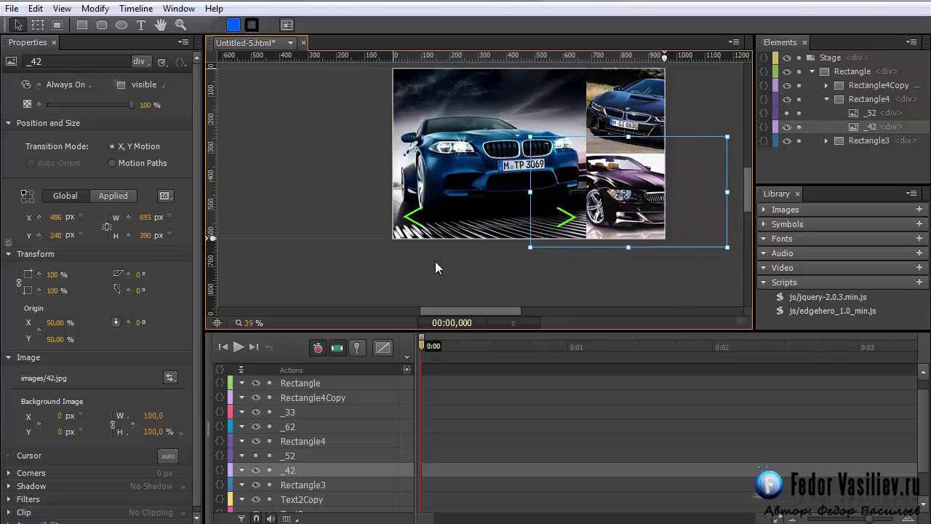
# - Preview the slider with the filled lower small area in the browser, and return to Edge Animate
pyautogui.hotkey('ctrl', 'Return')
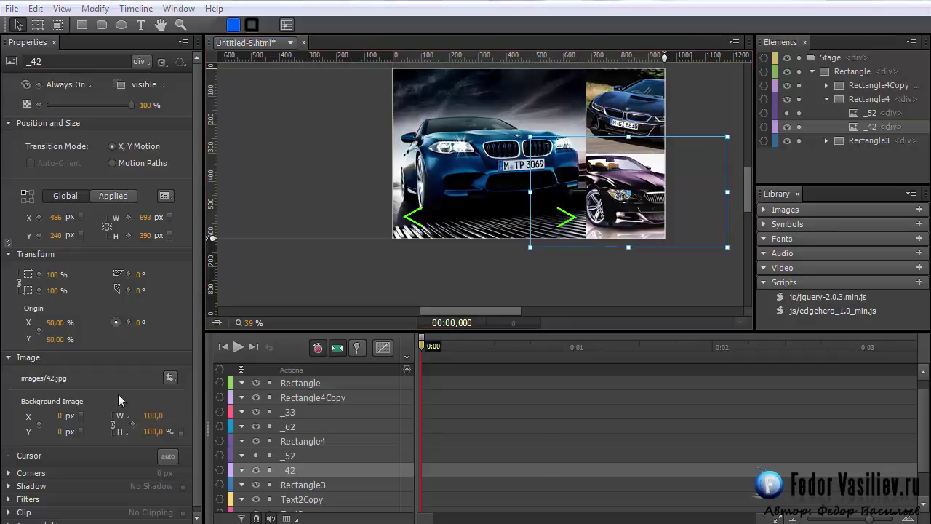
pyautogui.click(52, 11)
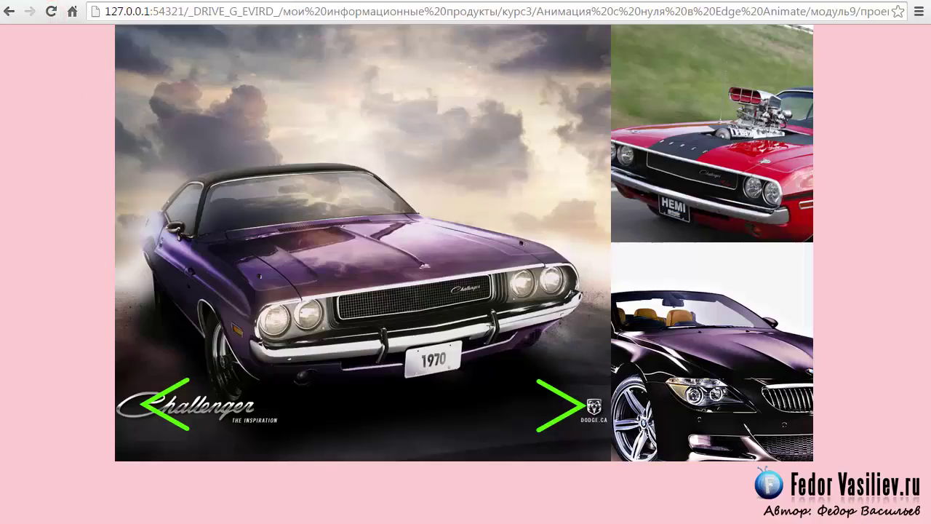
pyautogui.hotkey('alt', 'Tab')
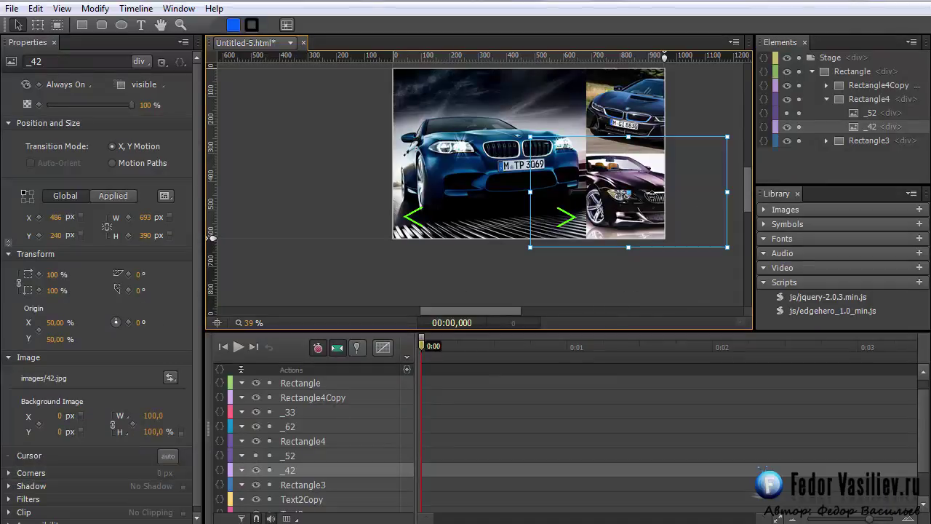
# - Show the _52 image and place it below _42 inside Rectangle4
pyautogui.click(866, 113)
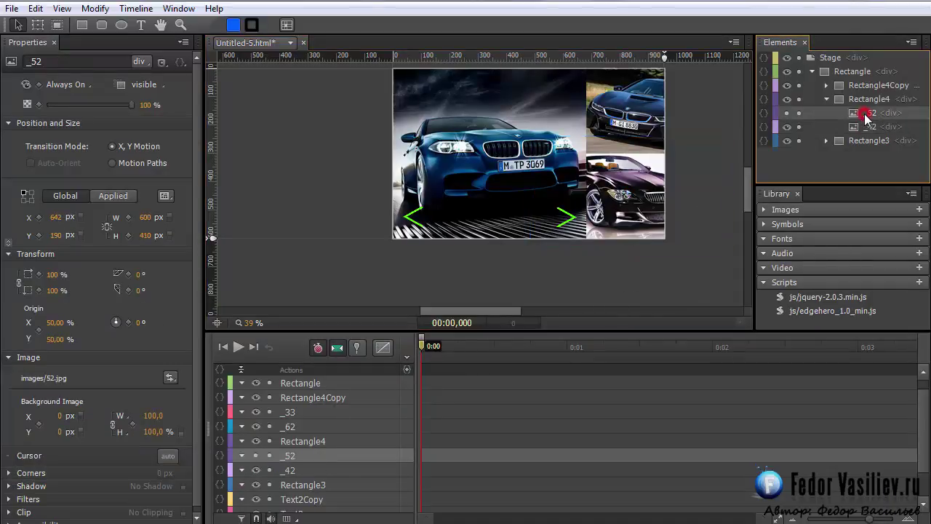
pyautogui.click(787, 113)
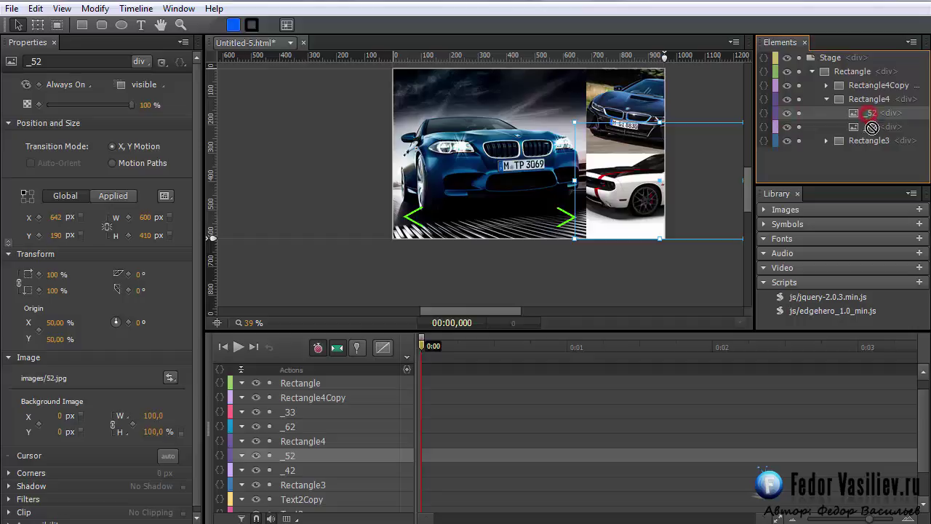
pyautogui.moveTo(874, 141); pyautogui.dragTo(873, 138)
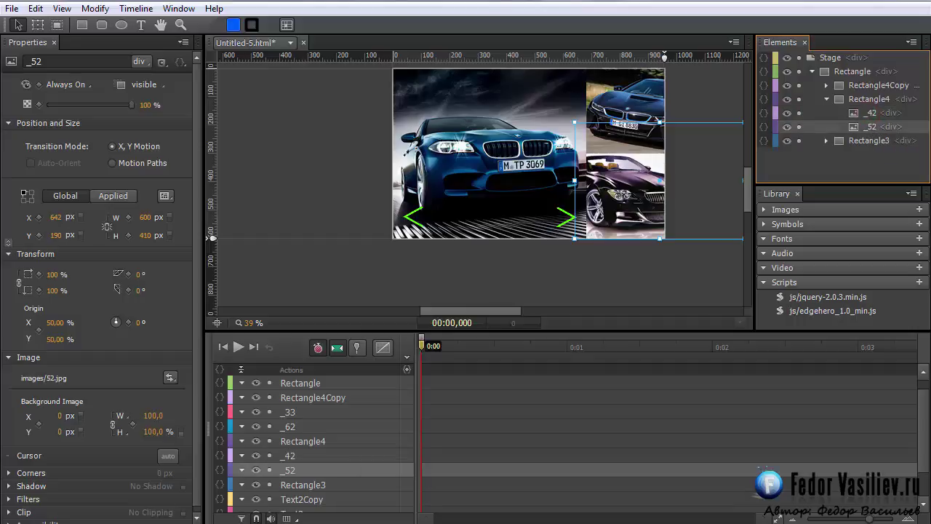
# - Preview the slider and test forward and backward navigation across all three picture areas
pyautogui.hotkey('ctrl', 'Return')
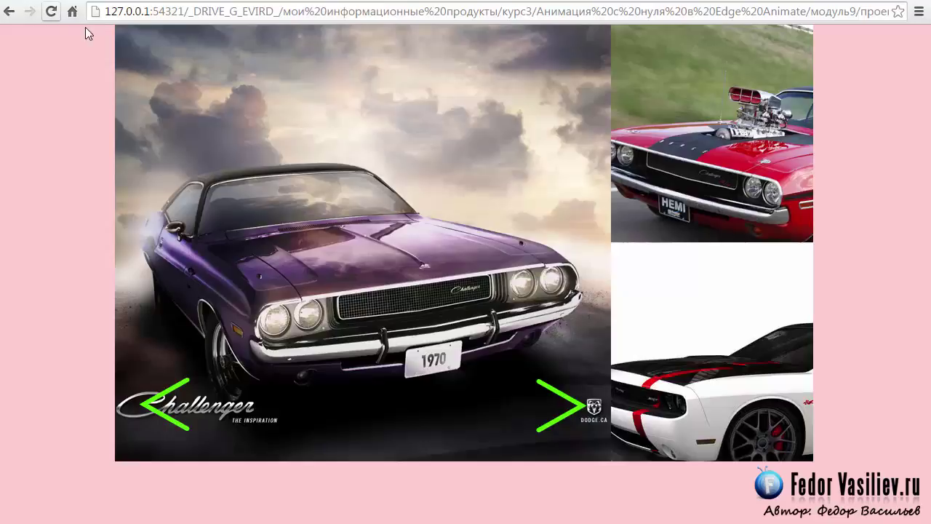
pyautogui.click(568, 410)
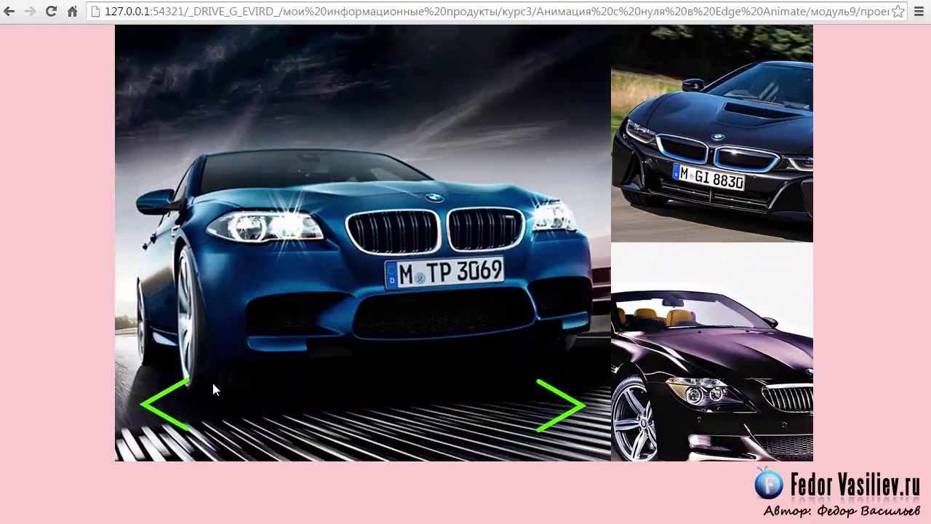
pyautogui.click(159, 410)
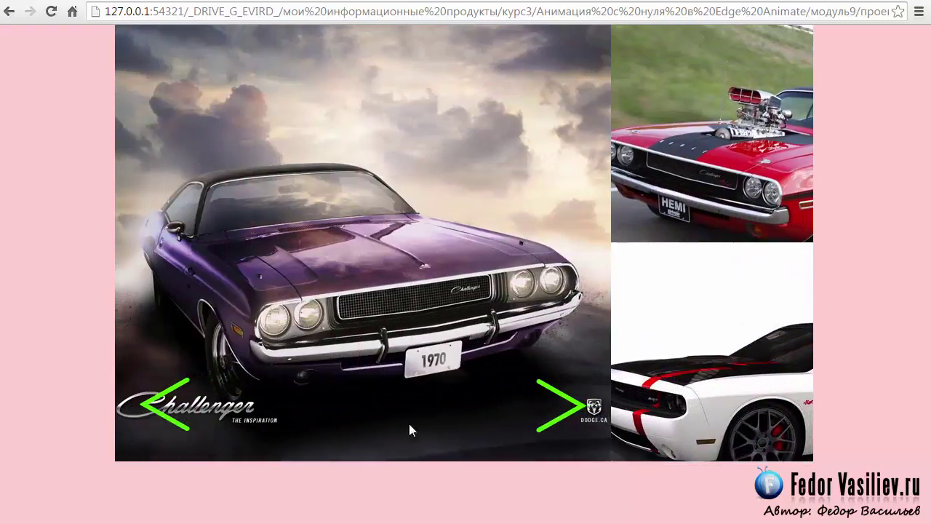
pyautogui.click(571, 408)
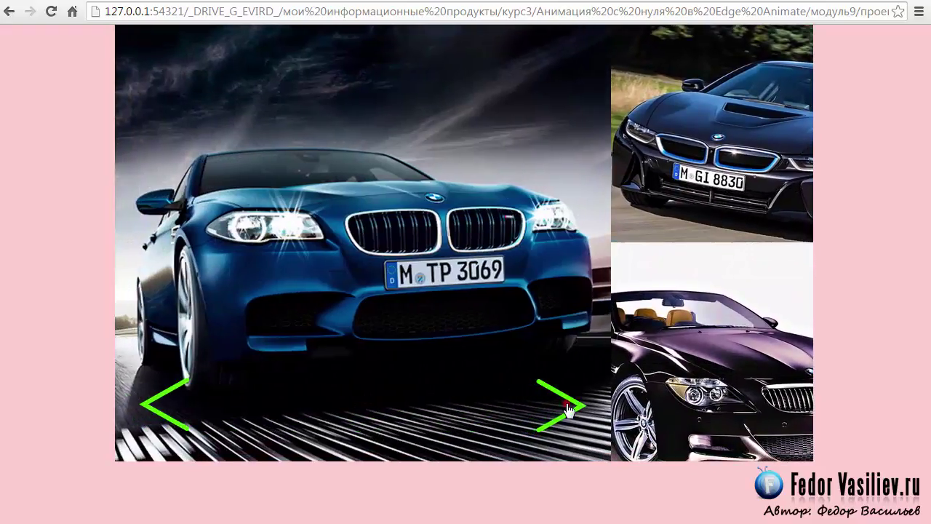
pyautogui.click(569, 410)
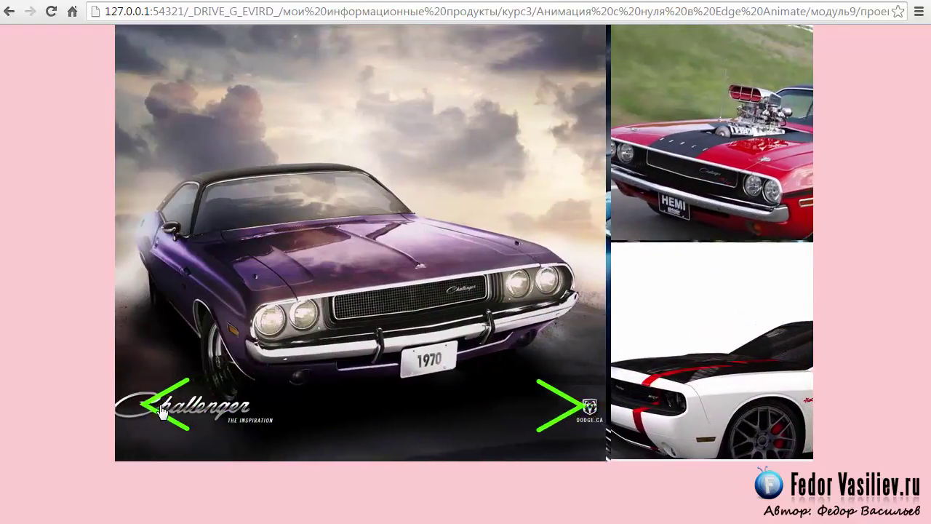
pyautogui.click(161, 412)
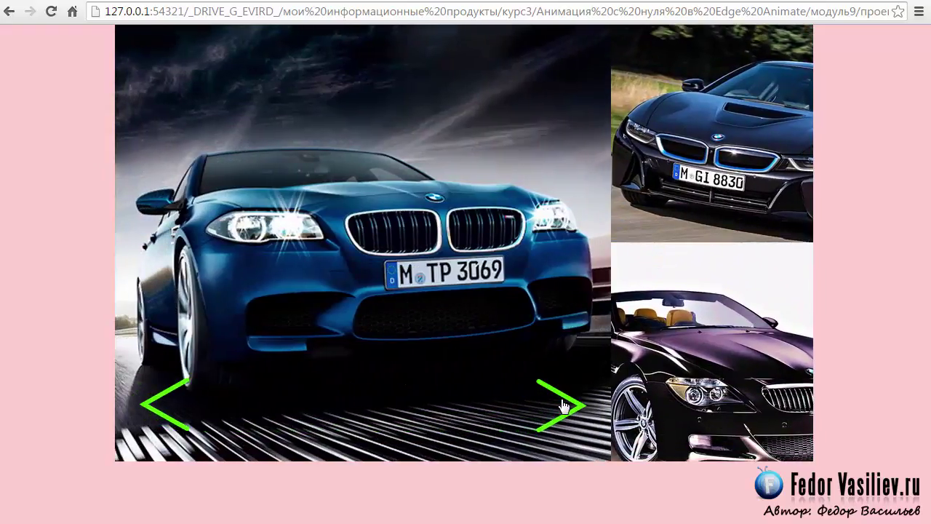
# - Step the slideshow forward and back a few more times in the browser preview, and return to Edge Animate
pyautogui.click(564, 406)
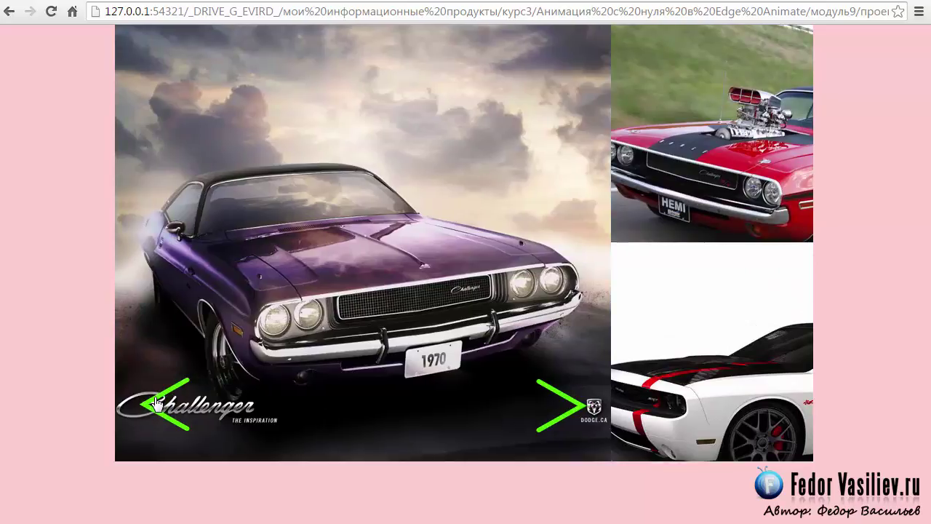
pyautogui.click(140, 411)
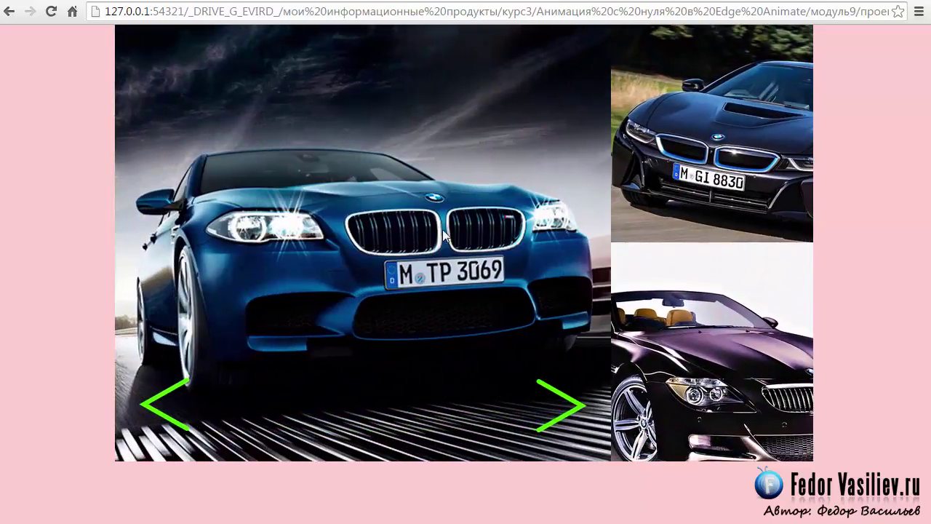
pyautogui.click(552, 393)
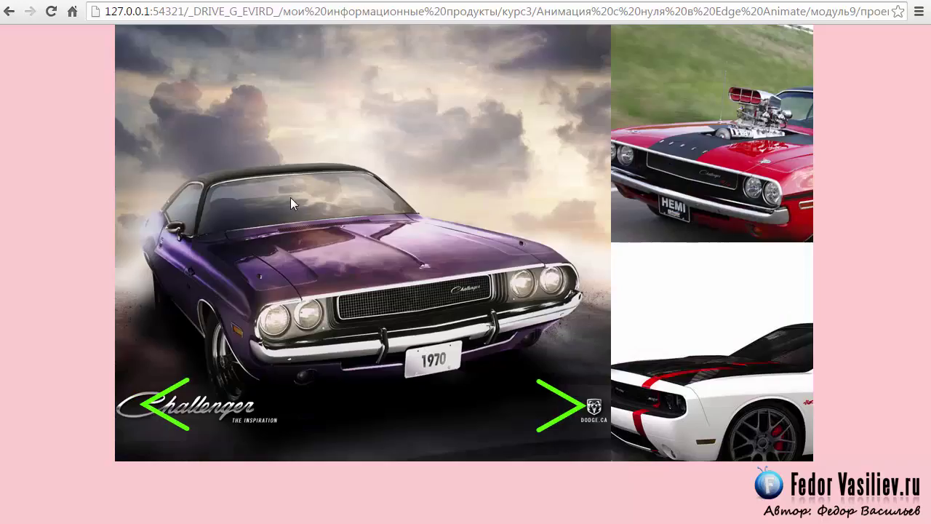
pyautogui.click(561, 405)
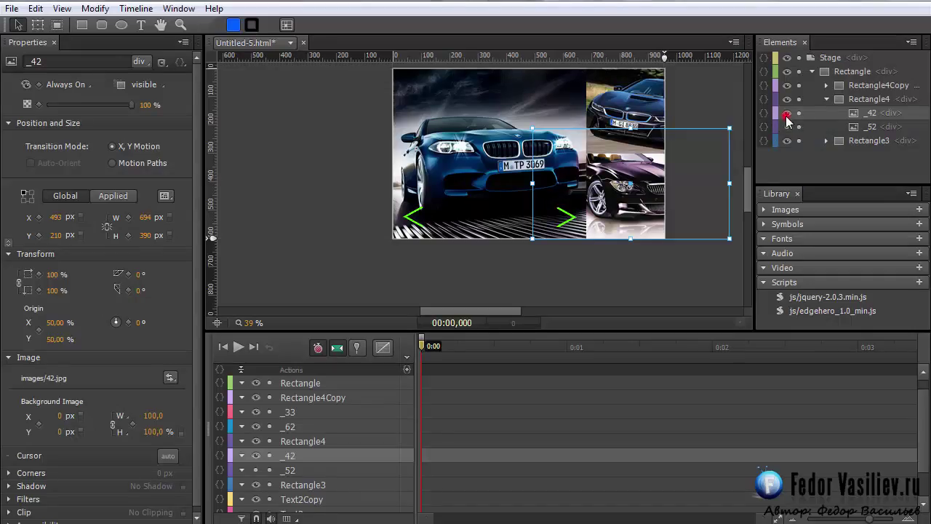
# - Hide the _42 image and make the background fill of Rectangle4 fully transparent
pyautogui.click(786, 113)
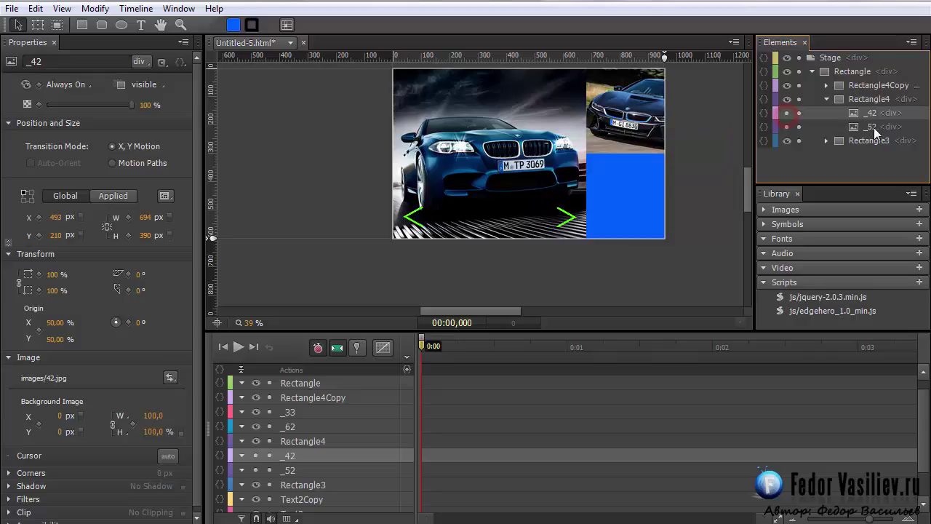
pyautogui.click(597, 205)
pyautogui.click(233, 25)
pyautogui.moveTo(336, 108); pyautogui.dragTo(472, 291)
pyautogui.click(504, 285)
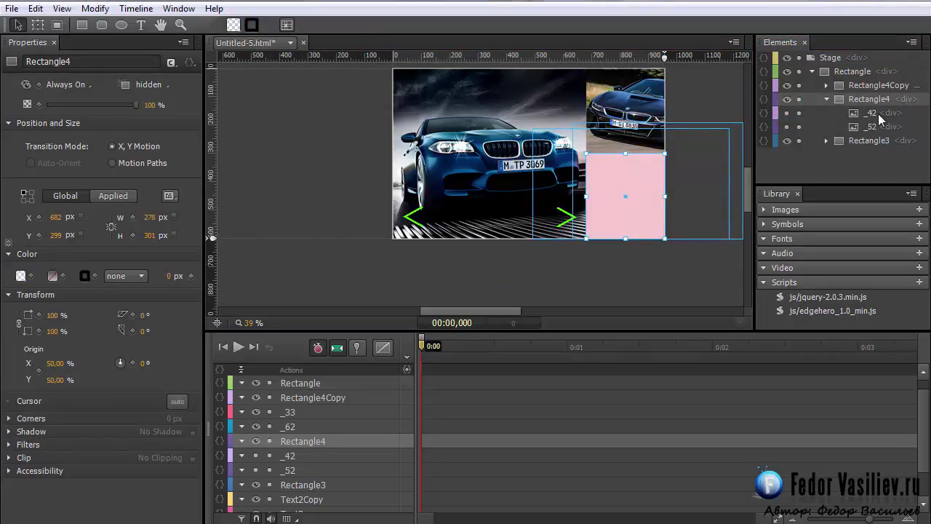
# - Collapse Rectangle4 and set the background fill of Rectangle4Copy to full transparency, rgba(175,255,0,0.00)
pyautogui.click(826, 99)
pyautogui.click(848, 85)
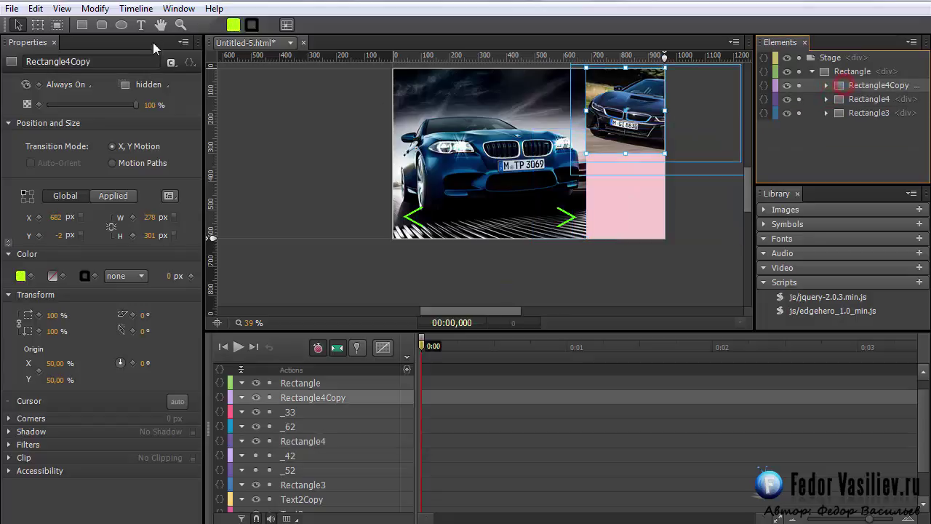
pyautogui.click(233, 25)
pyautogui.moveTo(337, 106); pyautogui.dragTo(342, 240)
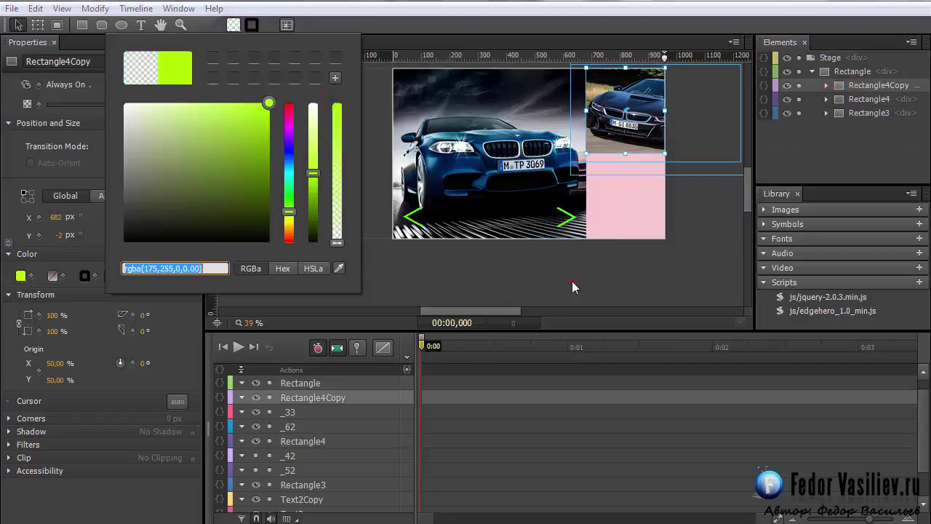
pyautogui.click(568, 279)
# - Show the hidden _42 and _52 images inside Rectangle4 again
pyautogui.click(830, 71)
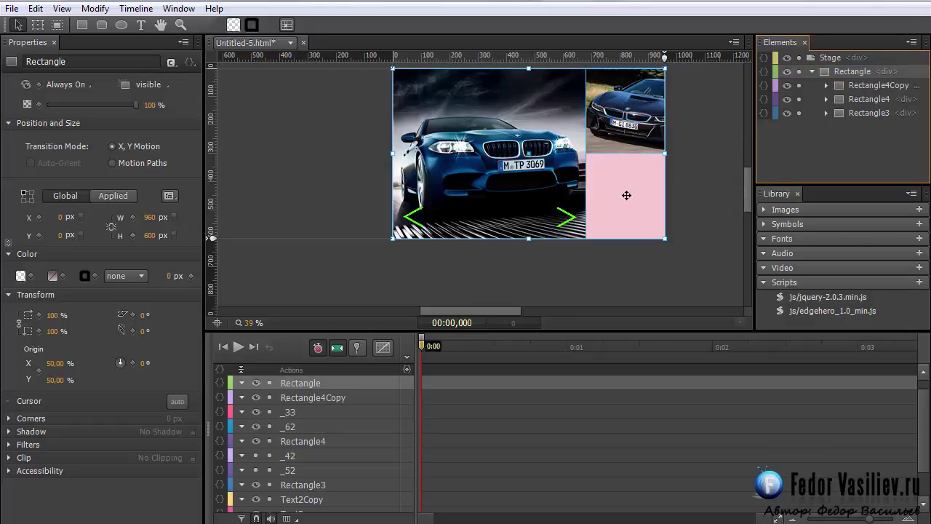
pyautogui.click(826, 100)
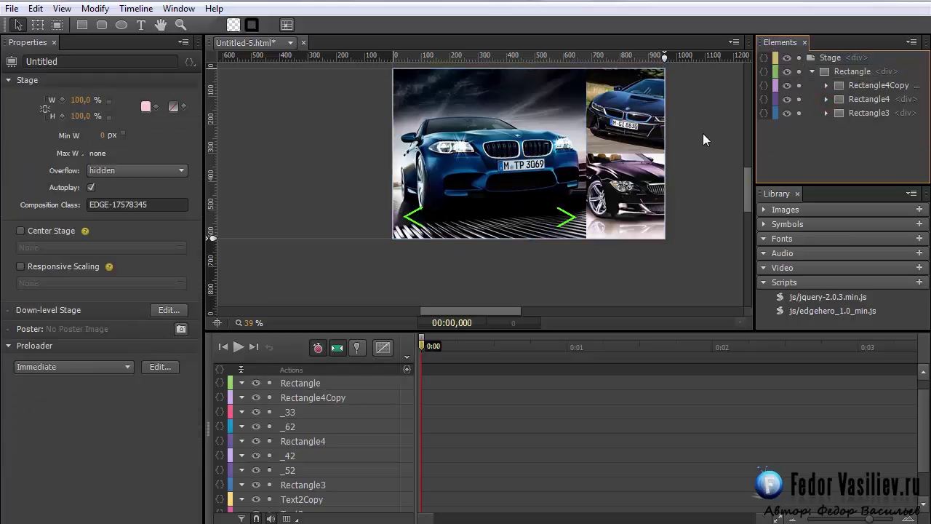
# - Set the overflow of Rectangle4Copy to visible
pyautogui.click(849, 87)
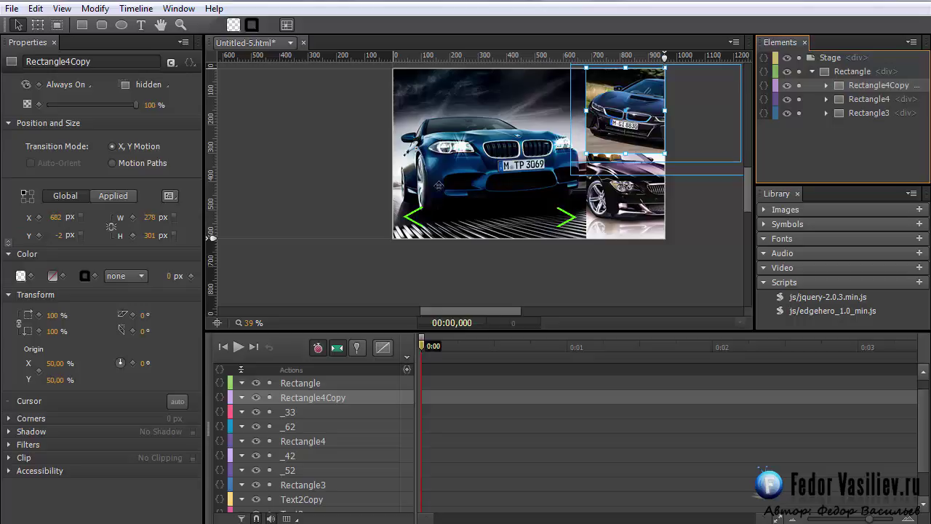
pyautogui.click(149, 85)
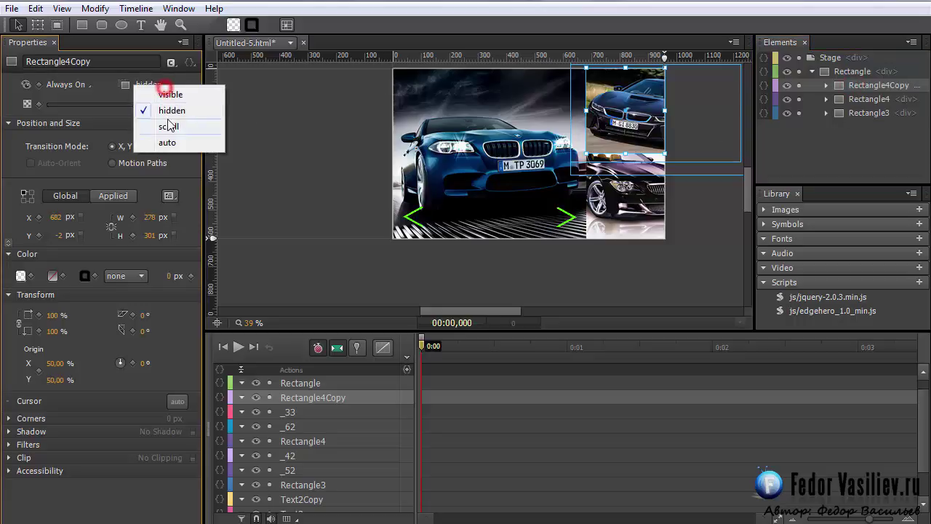
pyautogui.click(176, 94)
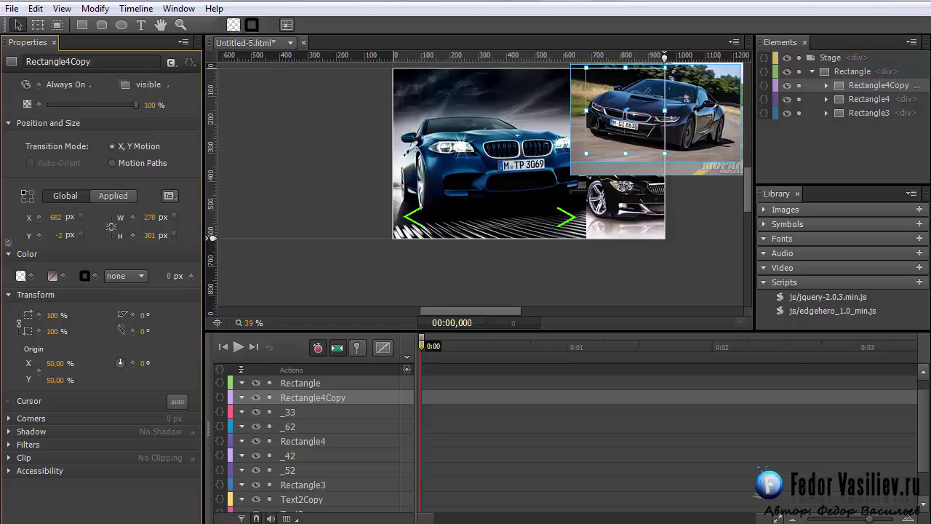
# - Preview the slider with the unclipped upper small area, test both navigation arrows, and return to Edge Animate
pyautogui.hotkey('ctrl', 'Return')
pyautogui.click(51, 13)
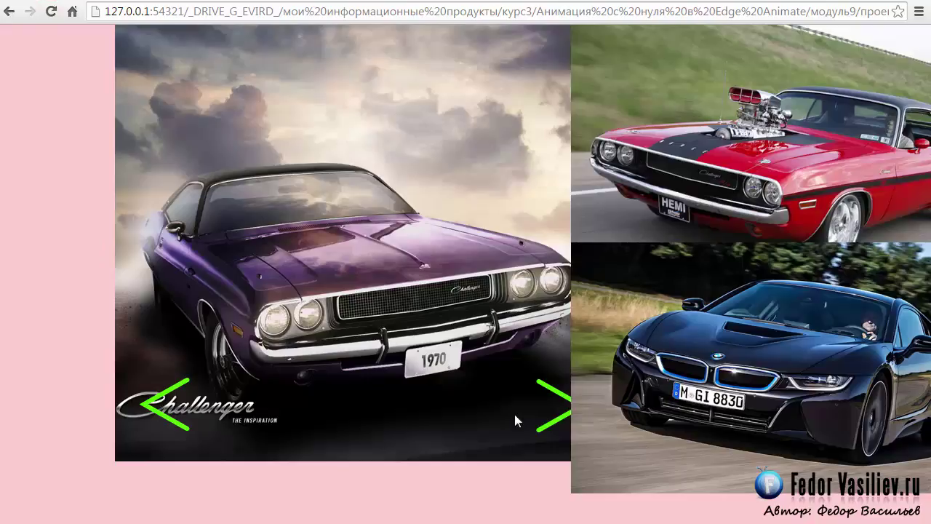
pyautogui.click(547, 418)
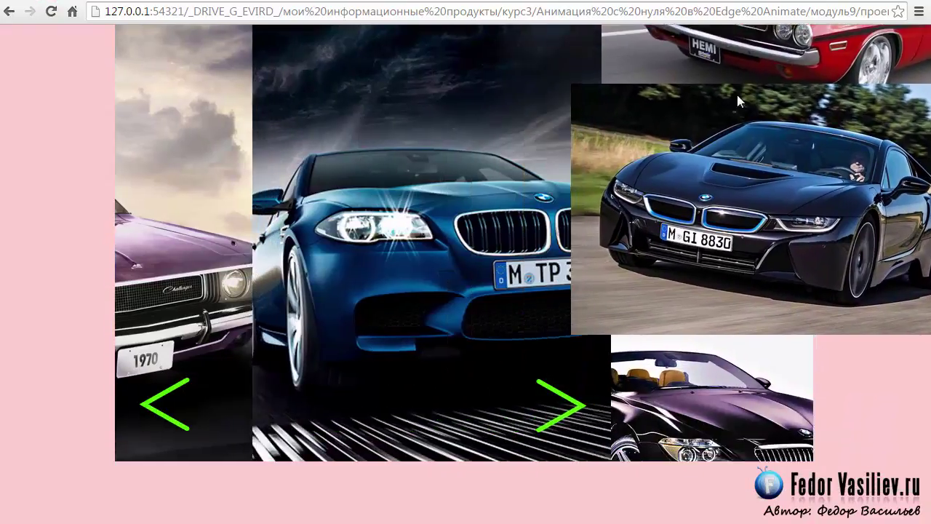
pyautogui.click(162, 409)
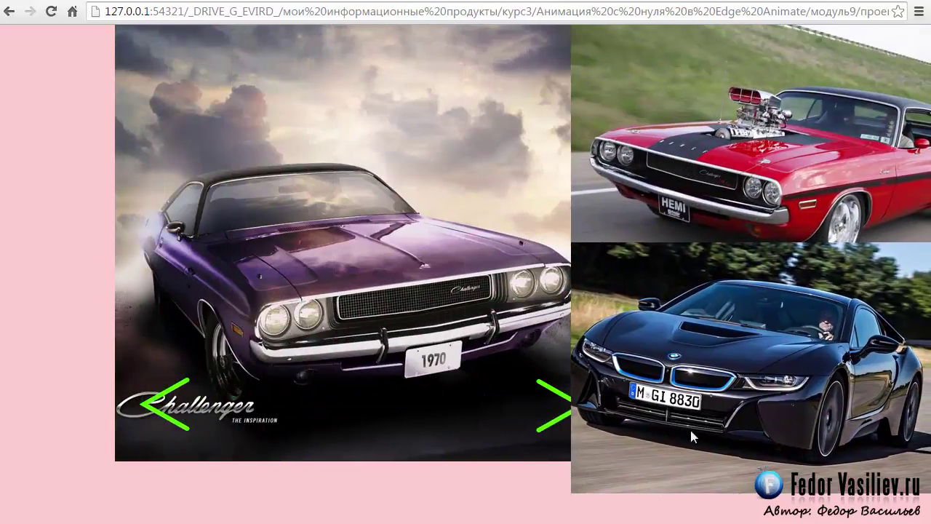
pyautogui.click(562, 412)
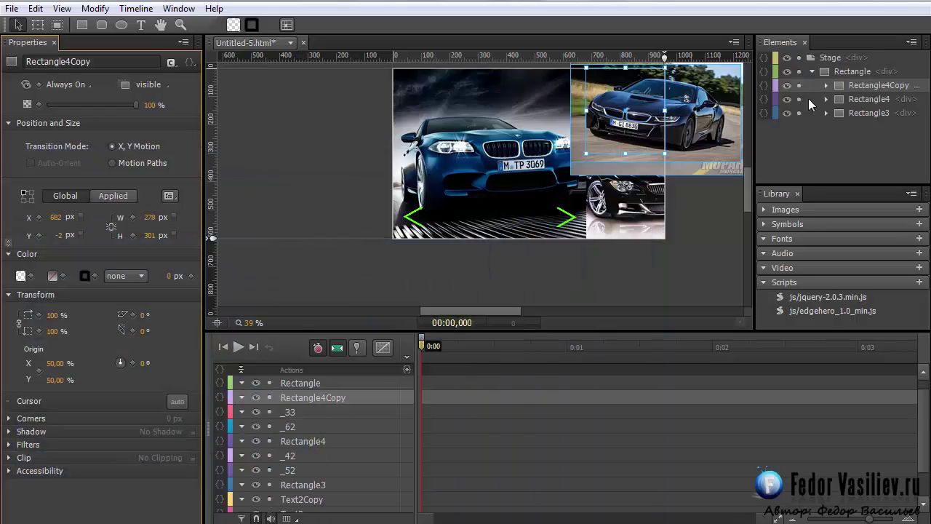
# - Set the overflow of Rectangle4Copy back to hidden
pyautogui.click(841, 86)
pyautogui.click(146, 86)
pyautogui.click(173, 111)
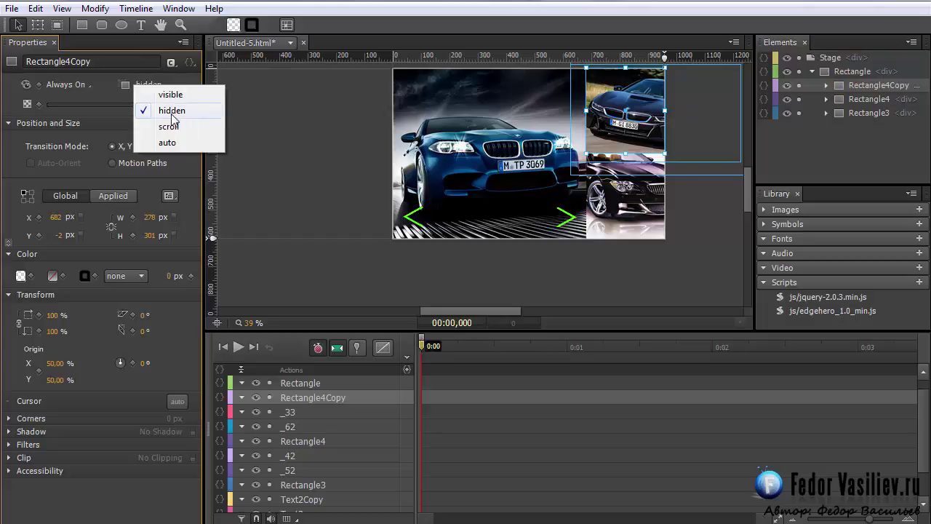
pyautogui.click(270, 129)
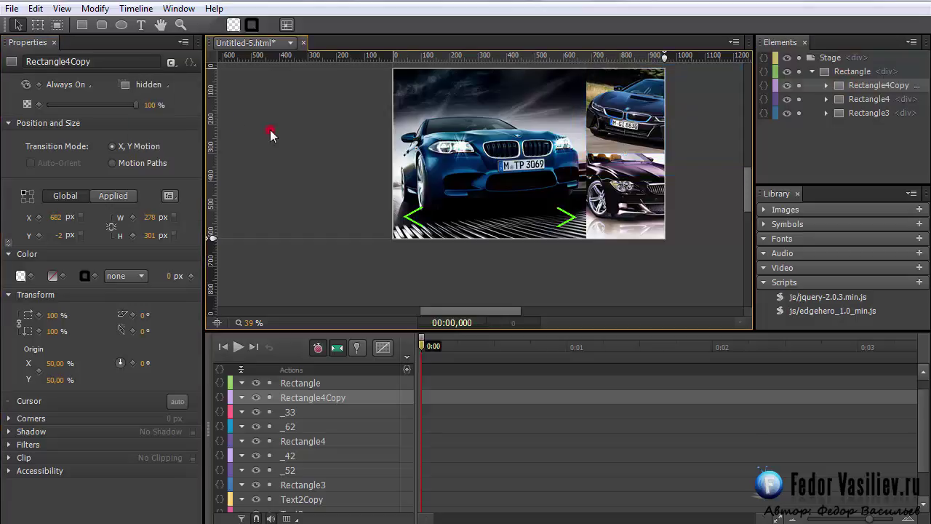
# - Switch the width and height units of Rectangle4Copy to percent
pyautogui.click(270, 130)
pyautogui.click(853, 85)
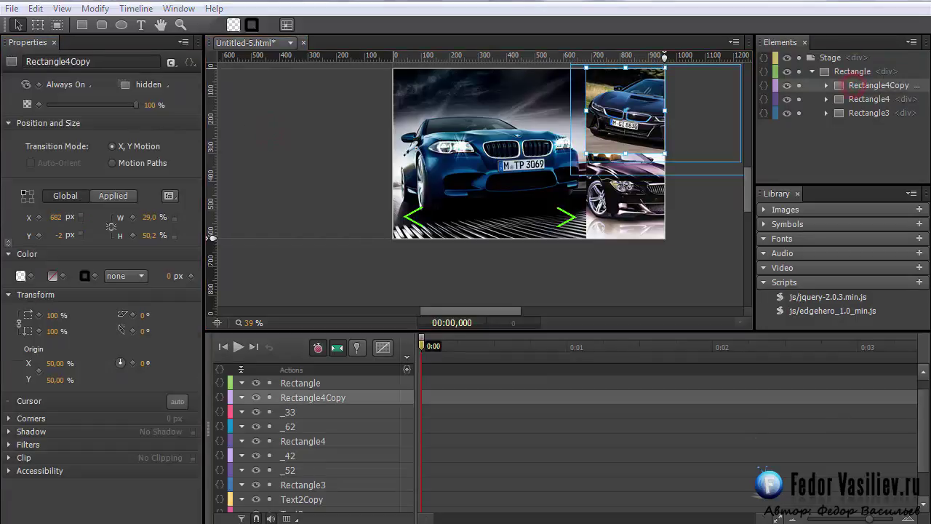